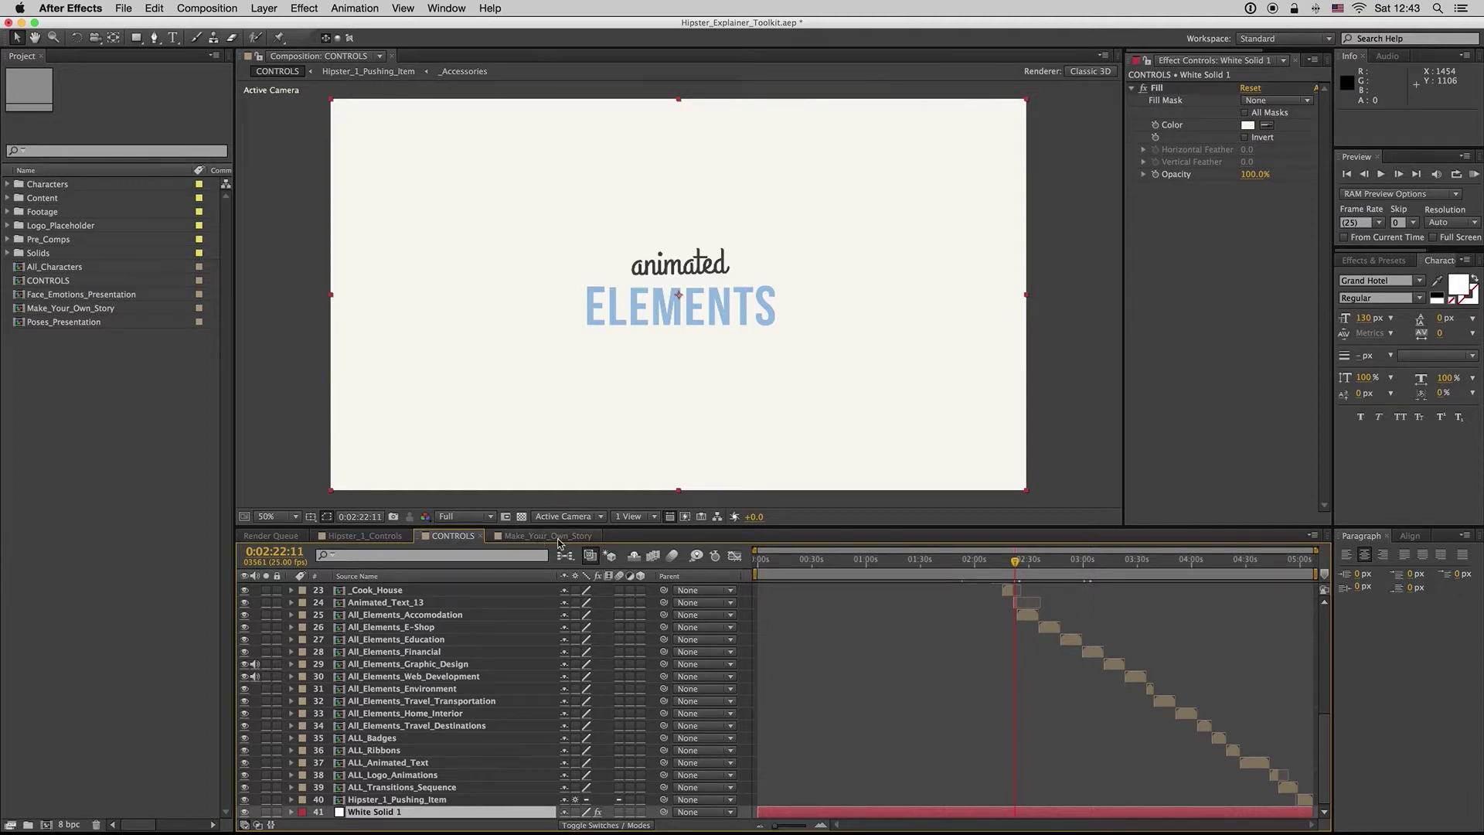
# - Zoom the CONTROLS timeline in, select Animated_Text_13 and return the layer list to the top
pyautogui.scroll(5, 1006, 617)
pyautogui.click(1021, 604)
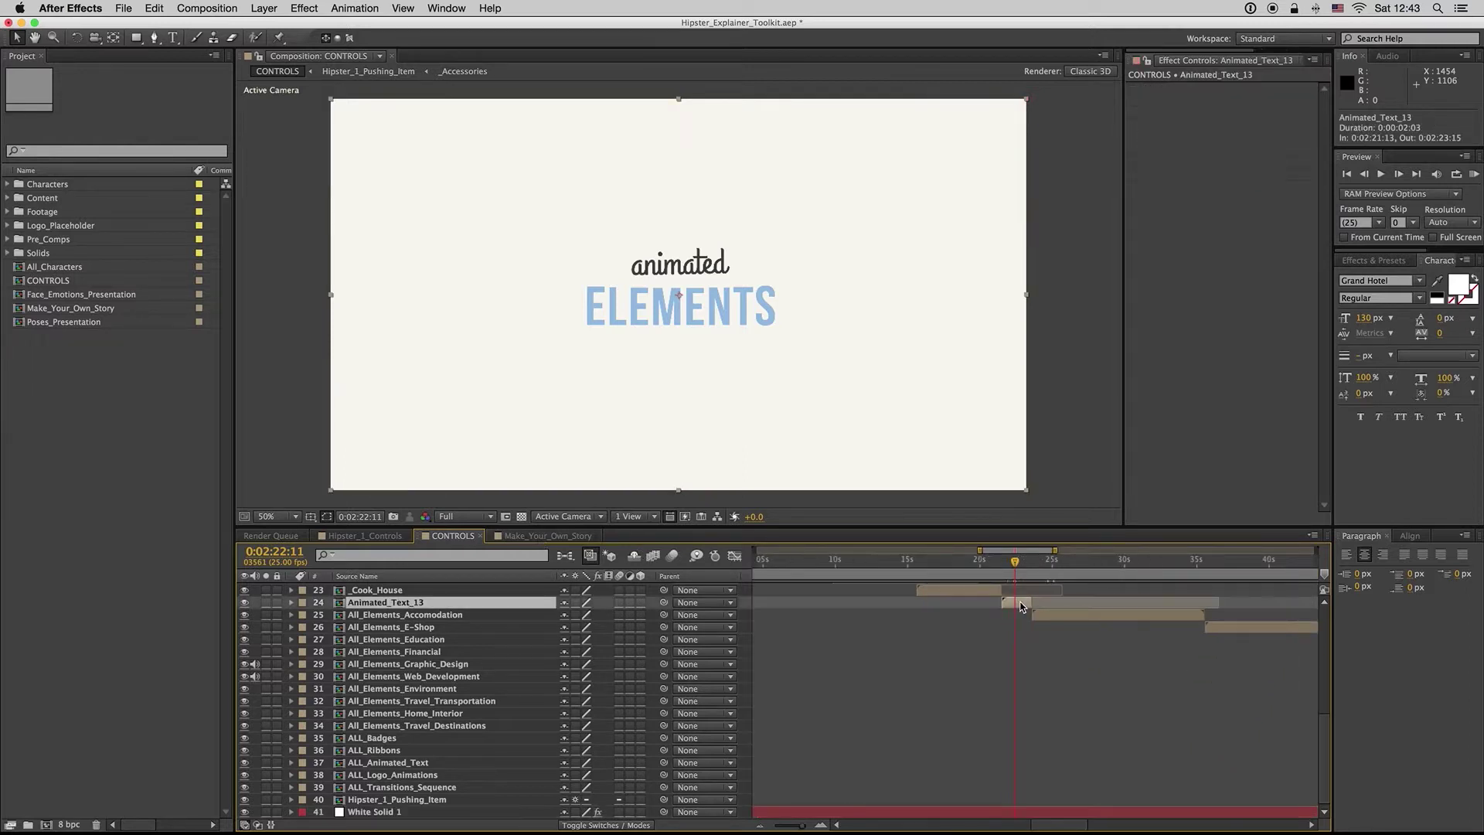
pyautogui.moveTo(1327, 734); pyautogui.dragTo(1324, 607)
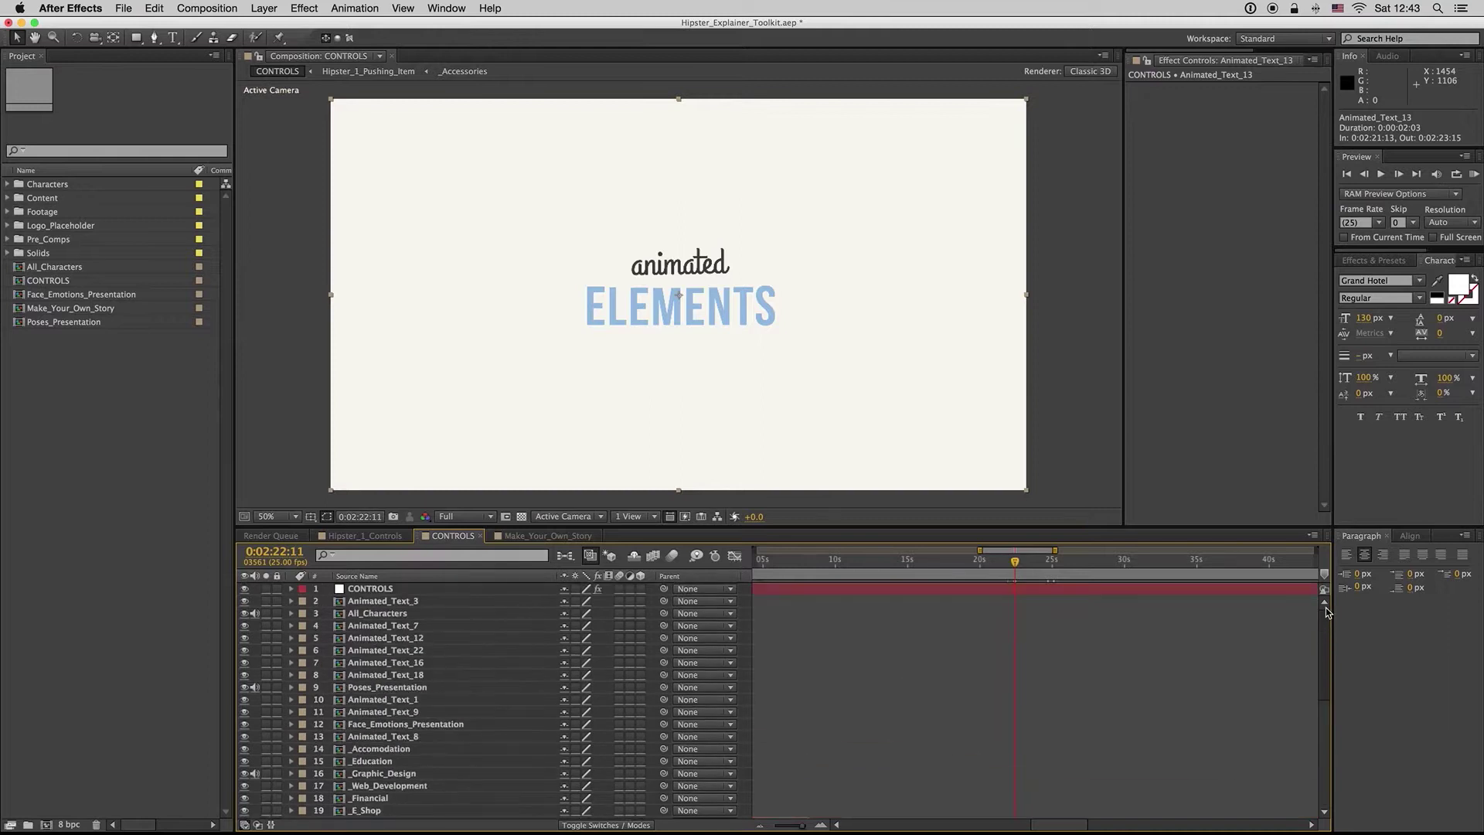
# - Show the CONTROLS colour settings, expand Content and browse Animated_Text, Backgrounds and Badges
pyautogui.click(379, 589)
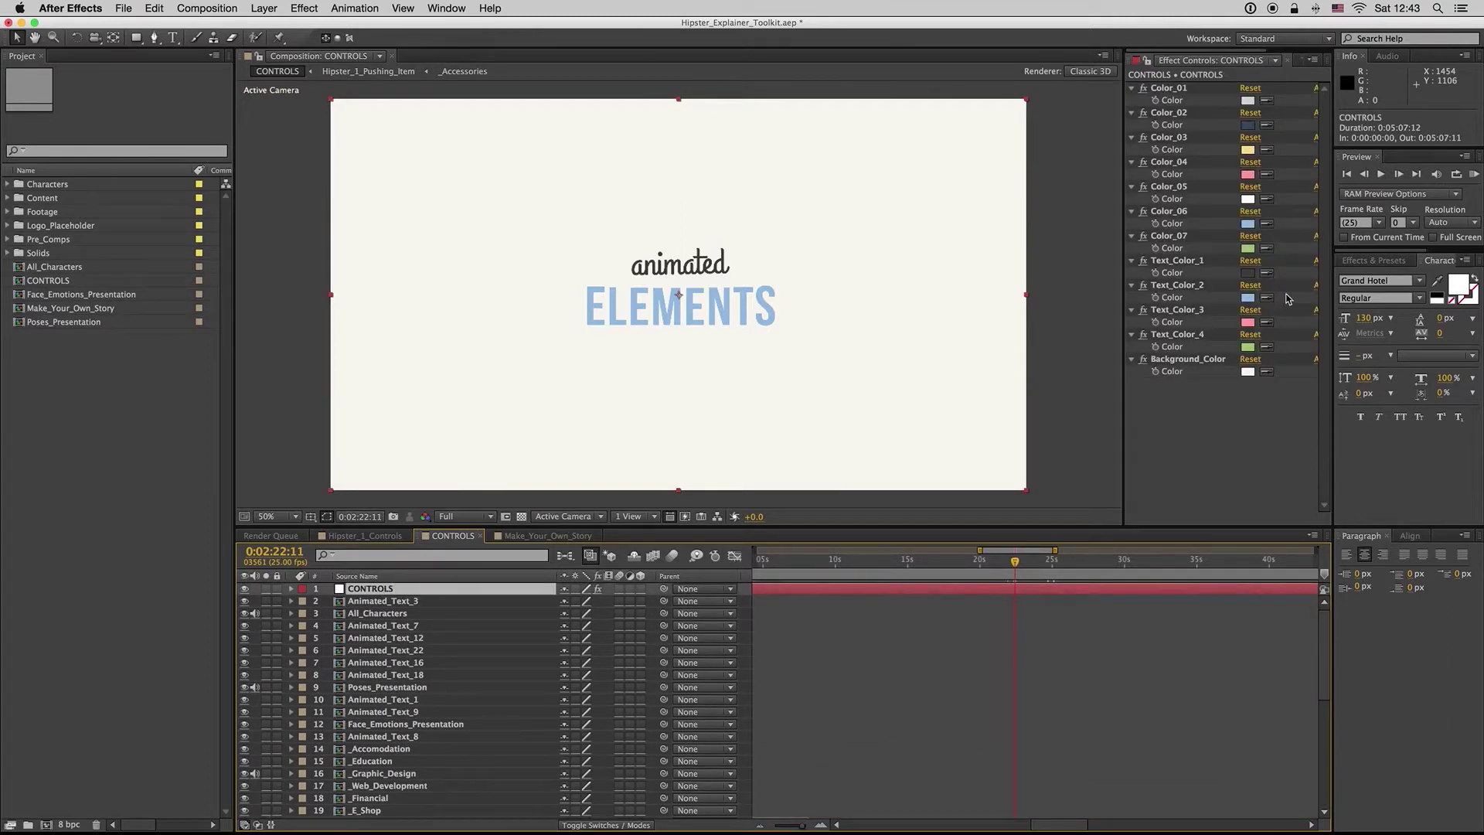
pyautogui.moveTo(1323, 649); pyautogui.dragTo(1323, 714)
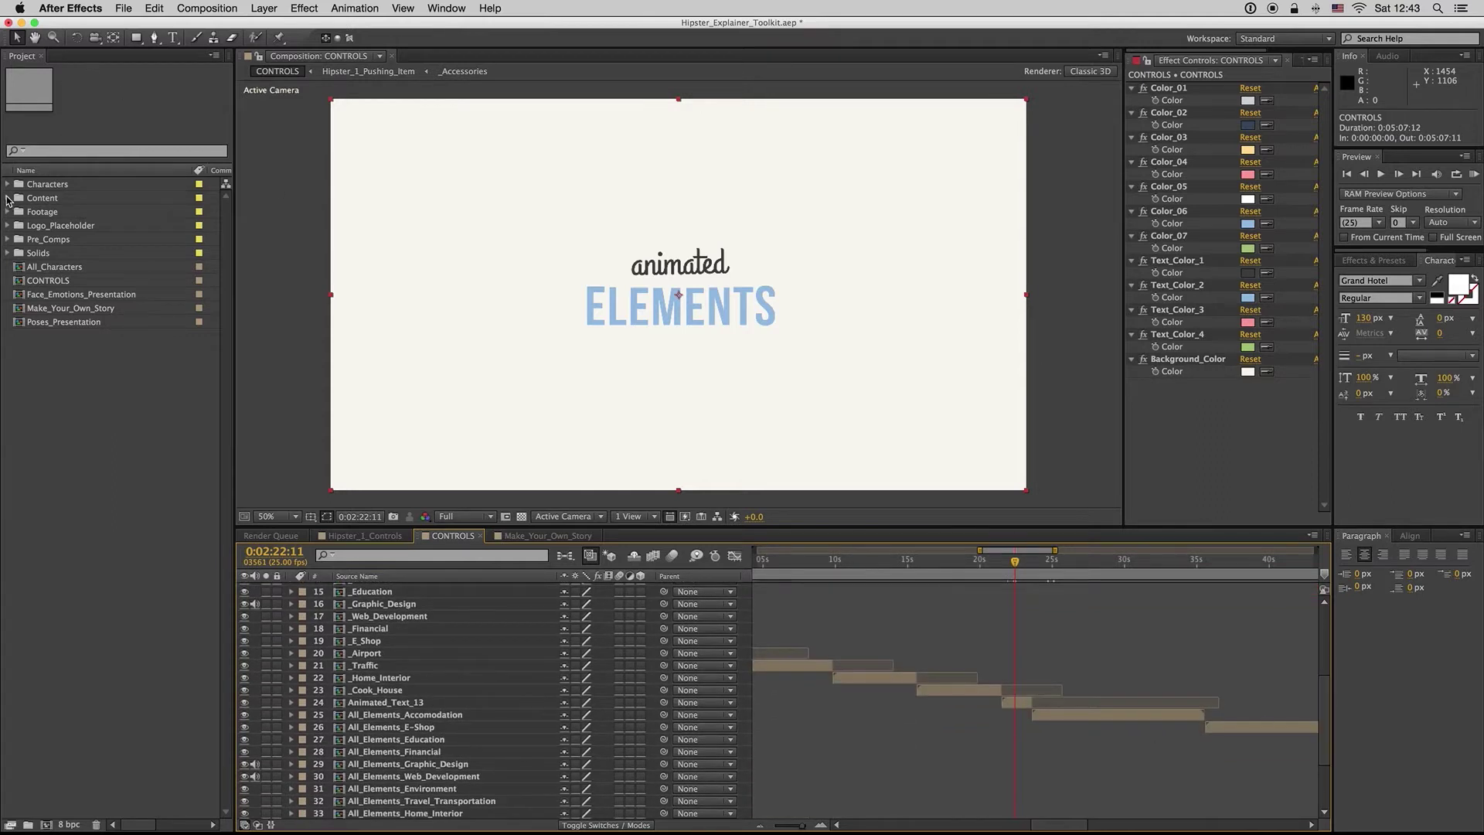
pyautogui.click(8, 198)
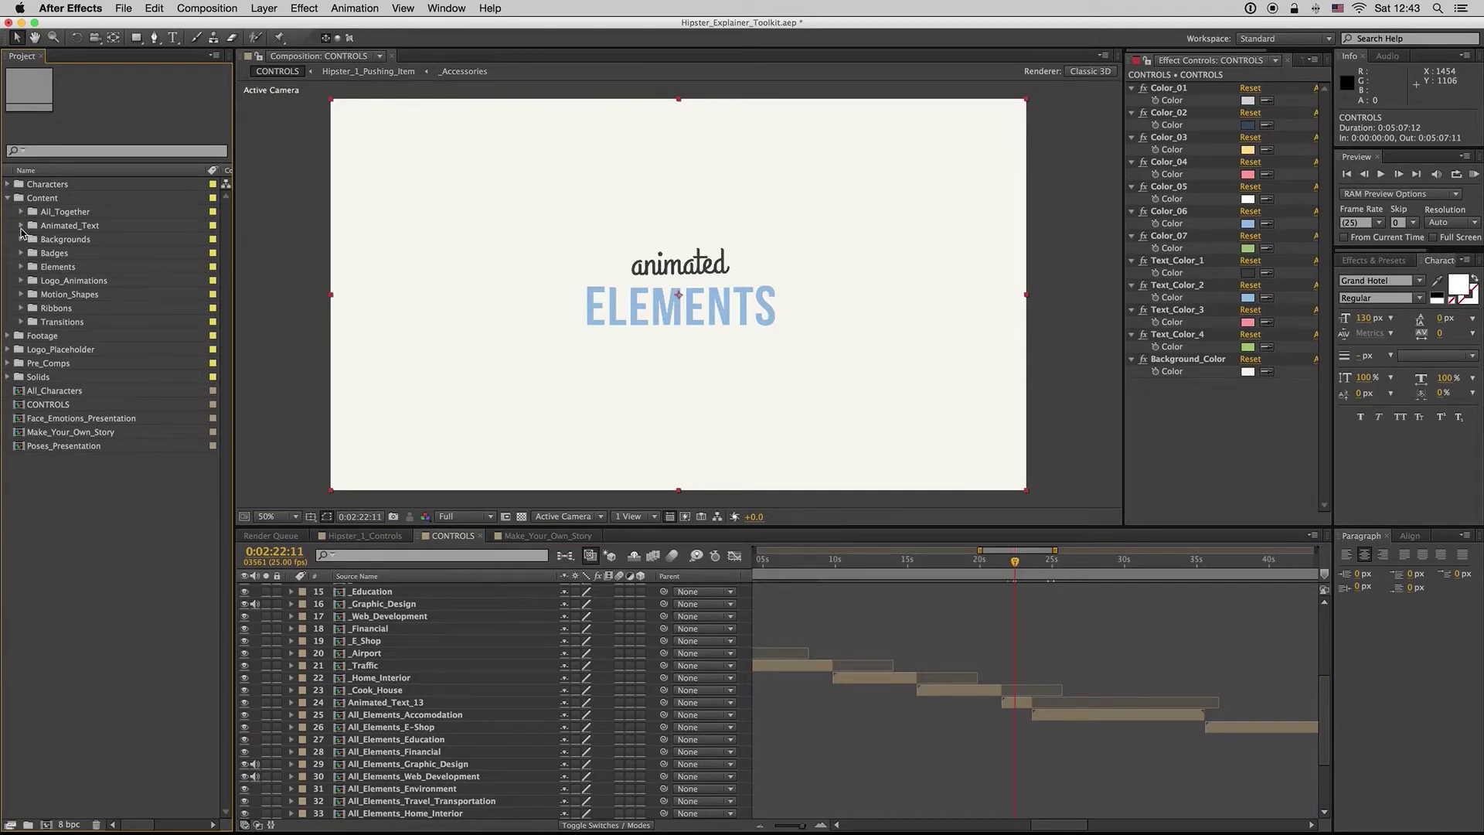
pyautogui.click(21, 226)
pyautogui.click(21, 226)
pyautogui.click(61, 242)
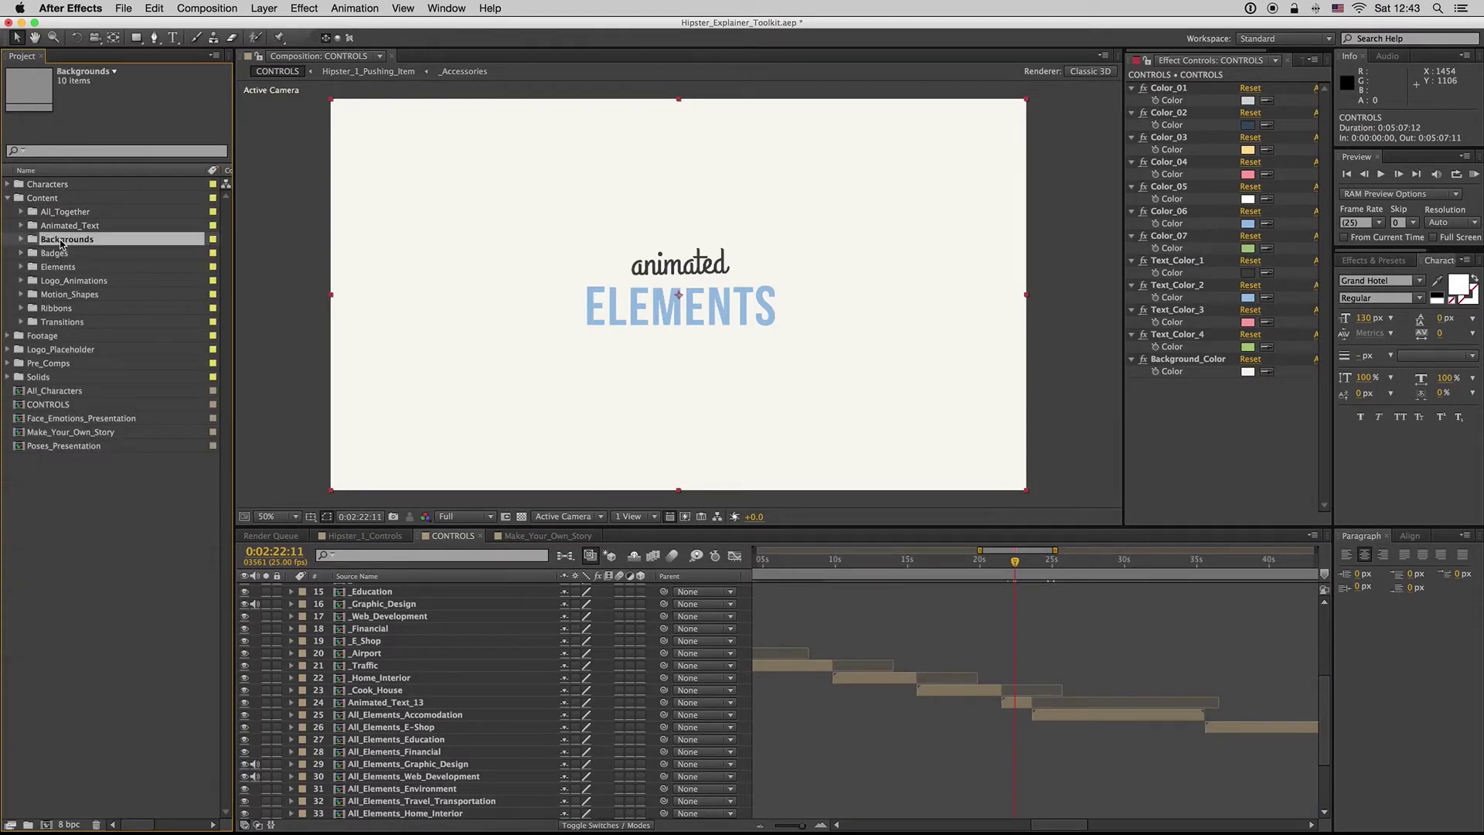
pyautogui.click(56, 258)
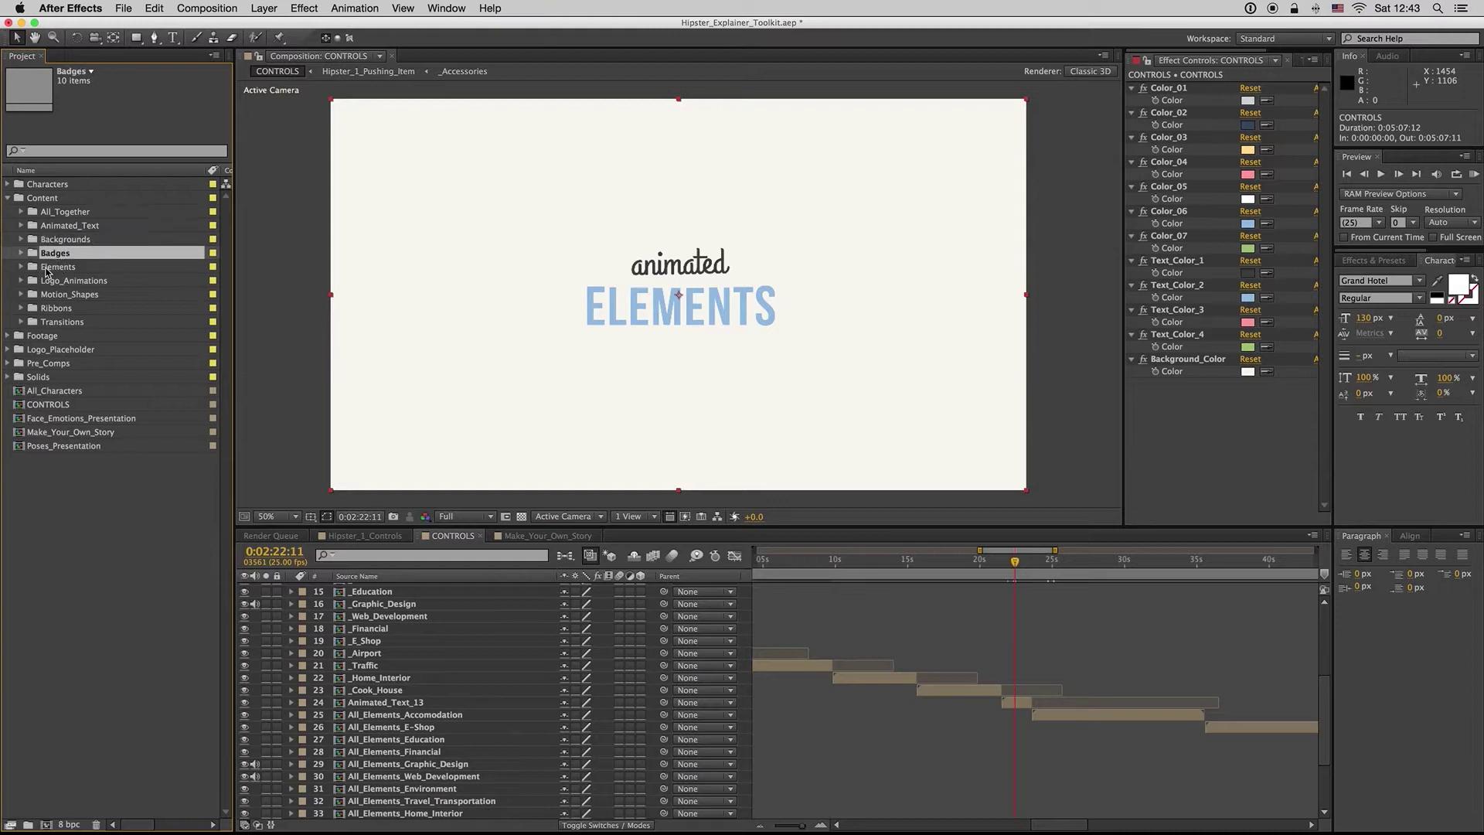
# - Browse the Elements, Logo_Animations, Motion_Shapes, Ribbons and Transitions folders
pyautogui.click(61, 269)
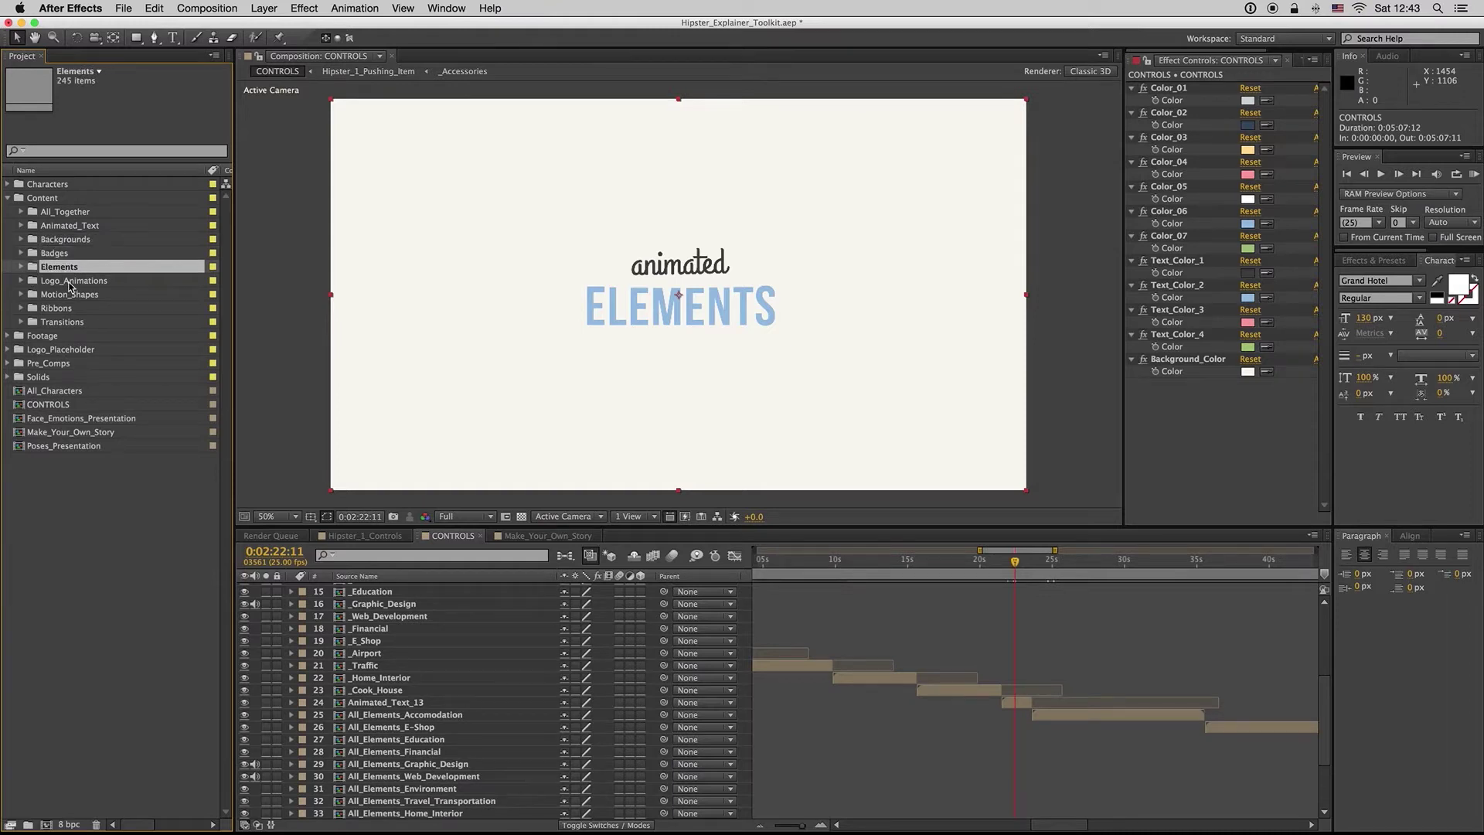
pyautogui.click(70, 282)
pyautogui.click(56, 295)
pyautogui.click(56, 309)
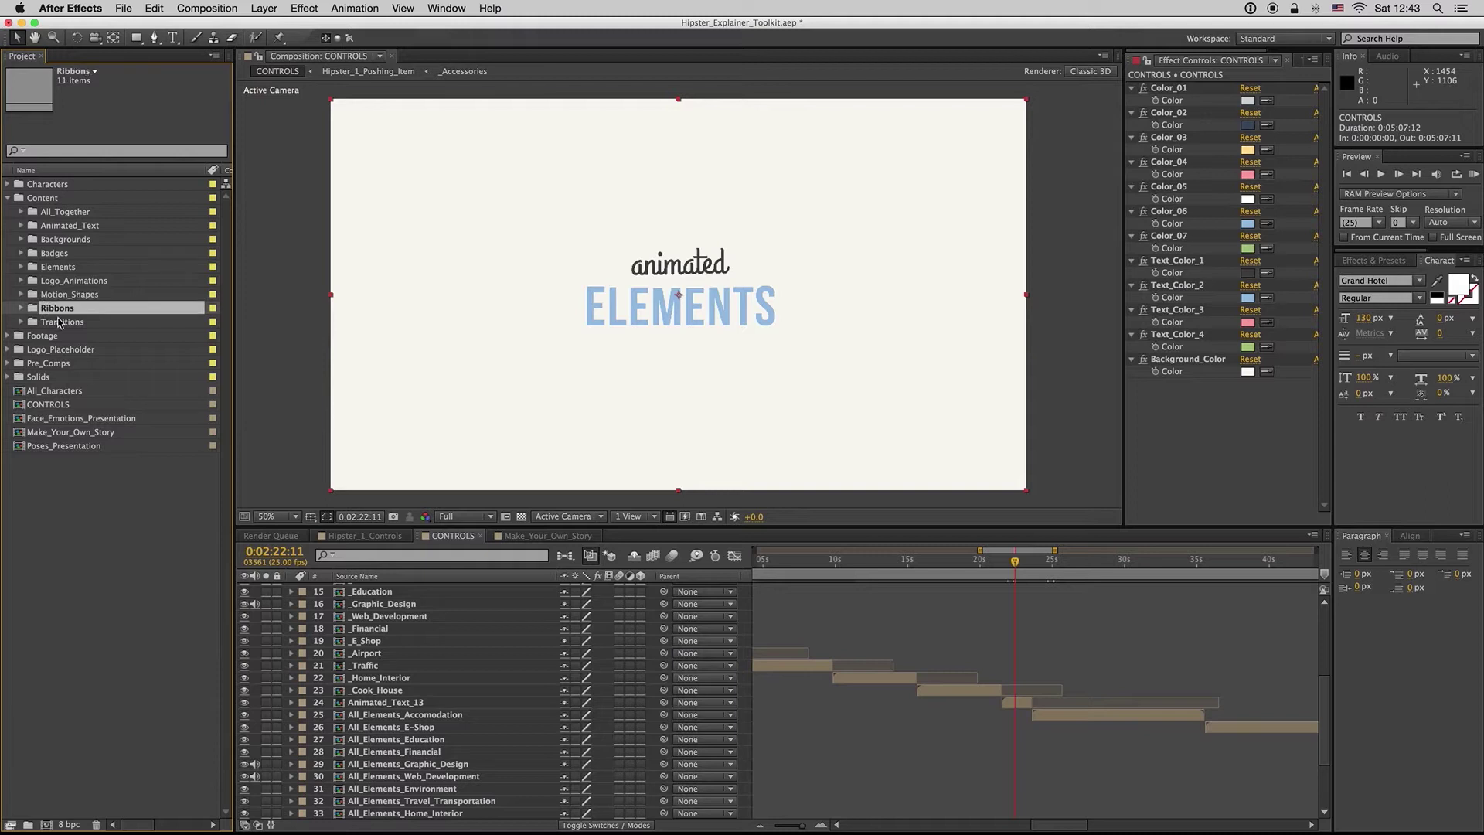
pyautogui.click(60, 322)
pyautogui.click(35, 269)
# - Expand Elements > Accomodation and select the _24_Hours composition
pyautogui.click(20, 267)
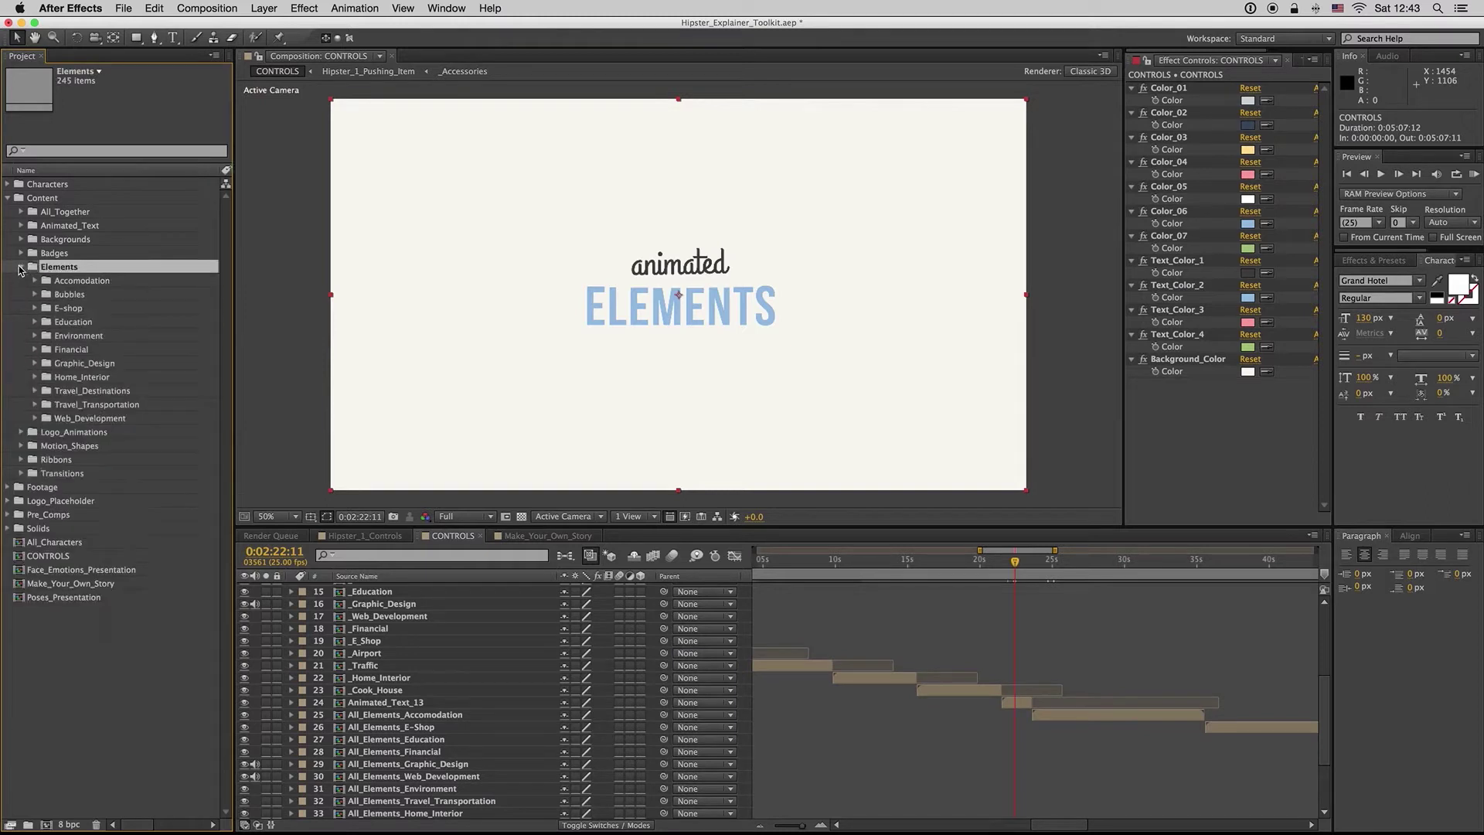
pyautogui.click(75, 282)
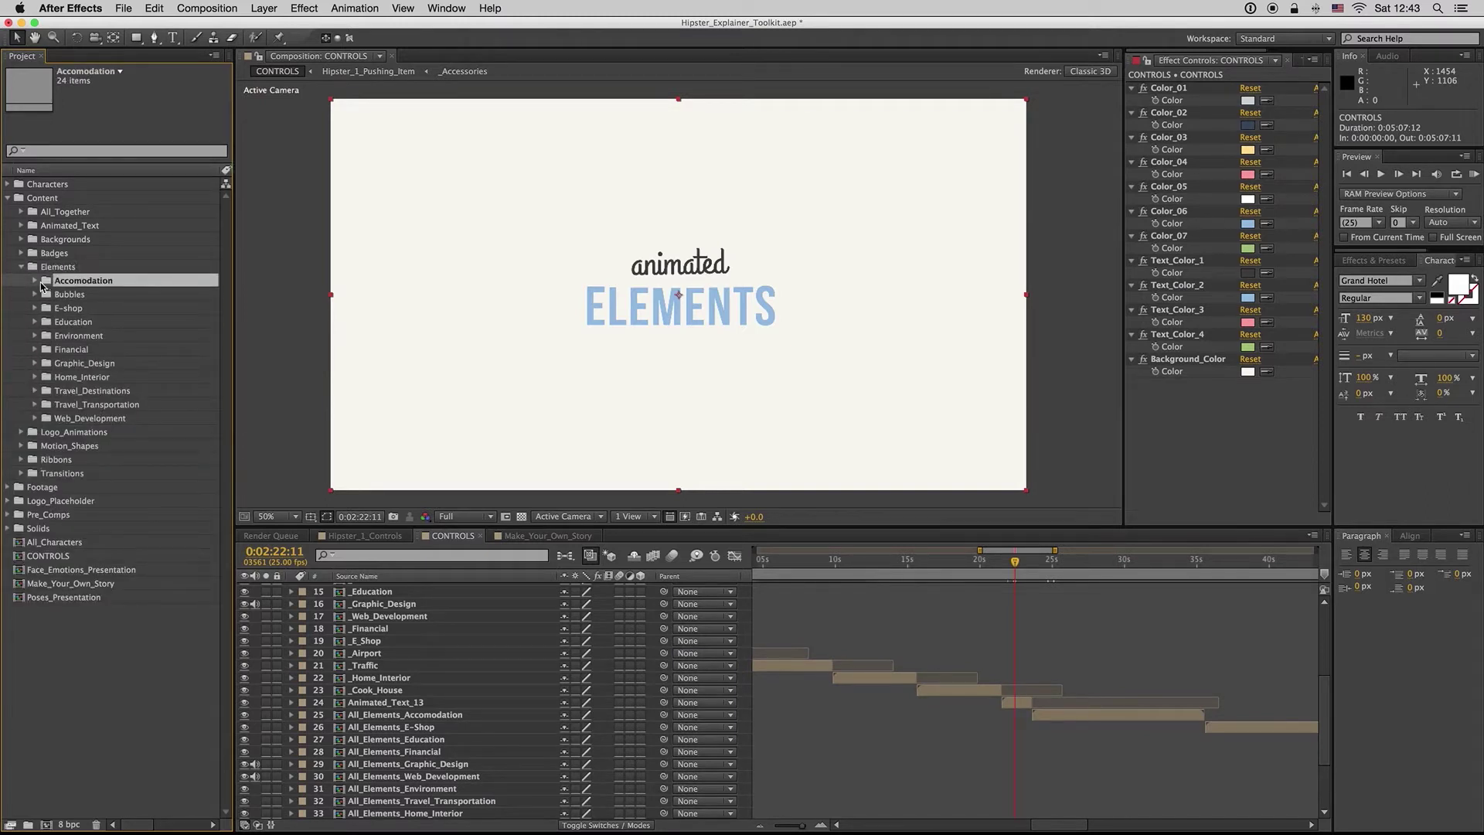
pyautogui.click(36, 282)
pyautogui.click(90, 297)
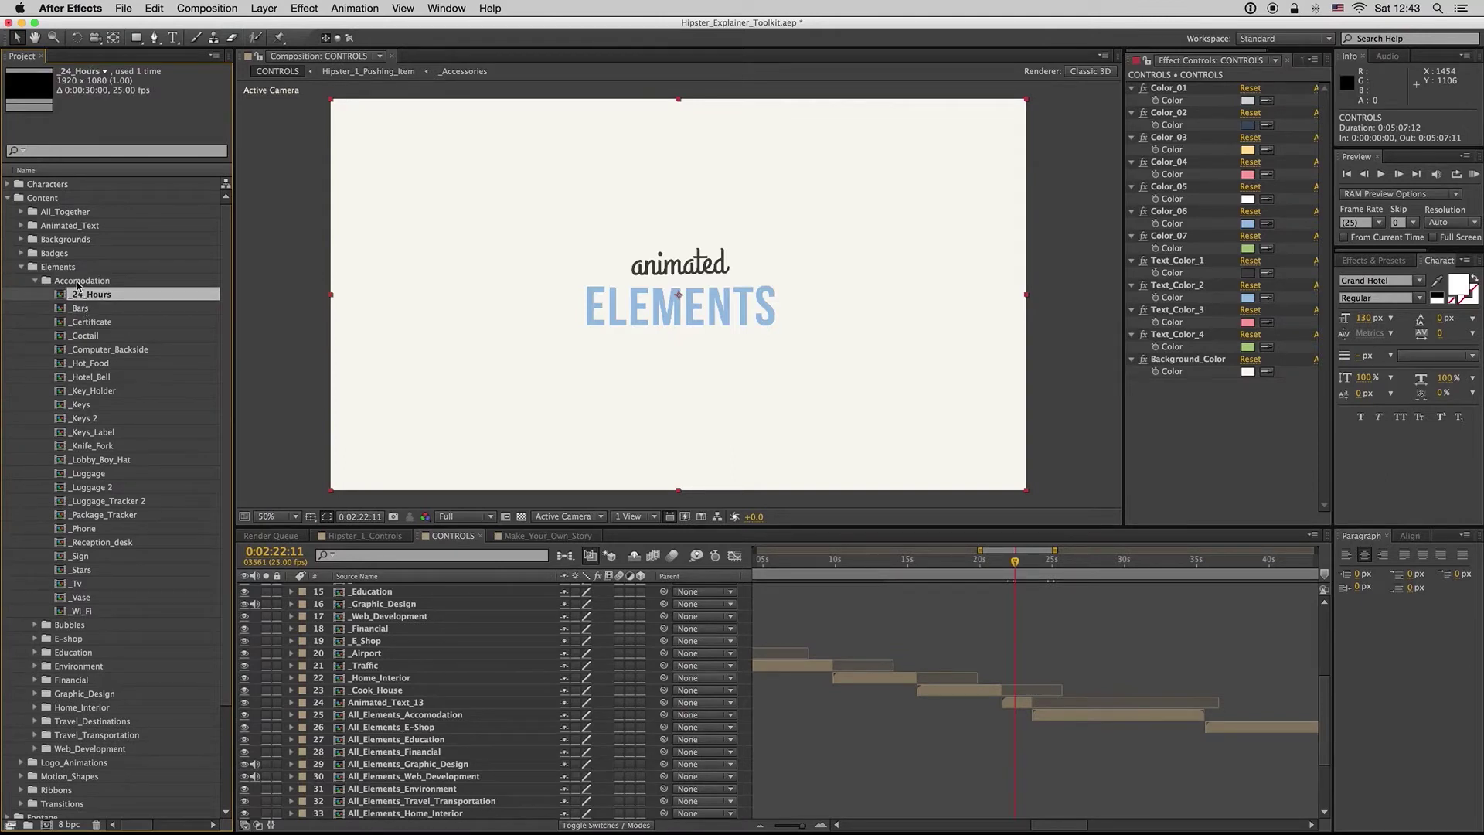
# - Collapse Accomodation and move the playhead to the All_Elements_Accomodation layer
pyautogui.click(35, 280)
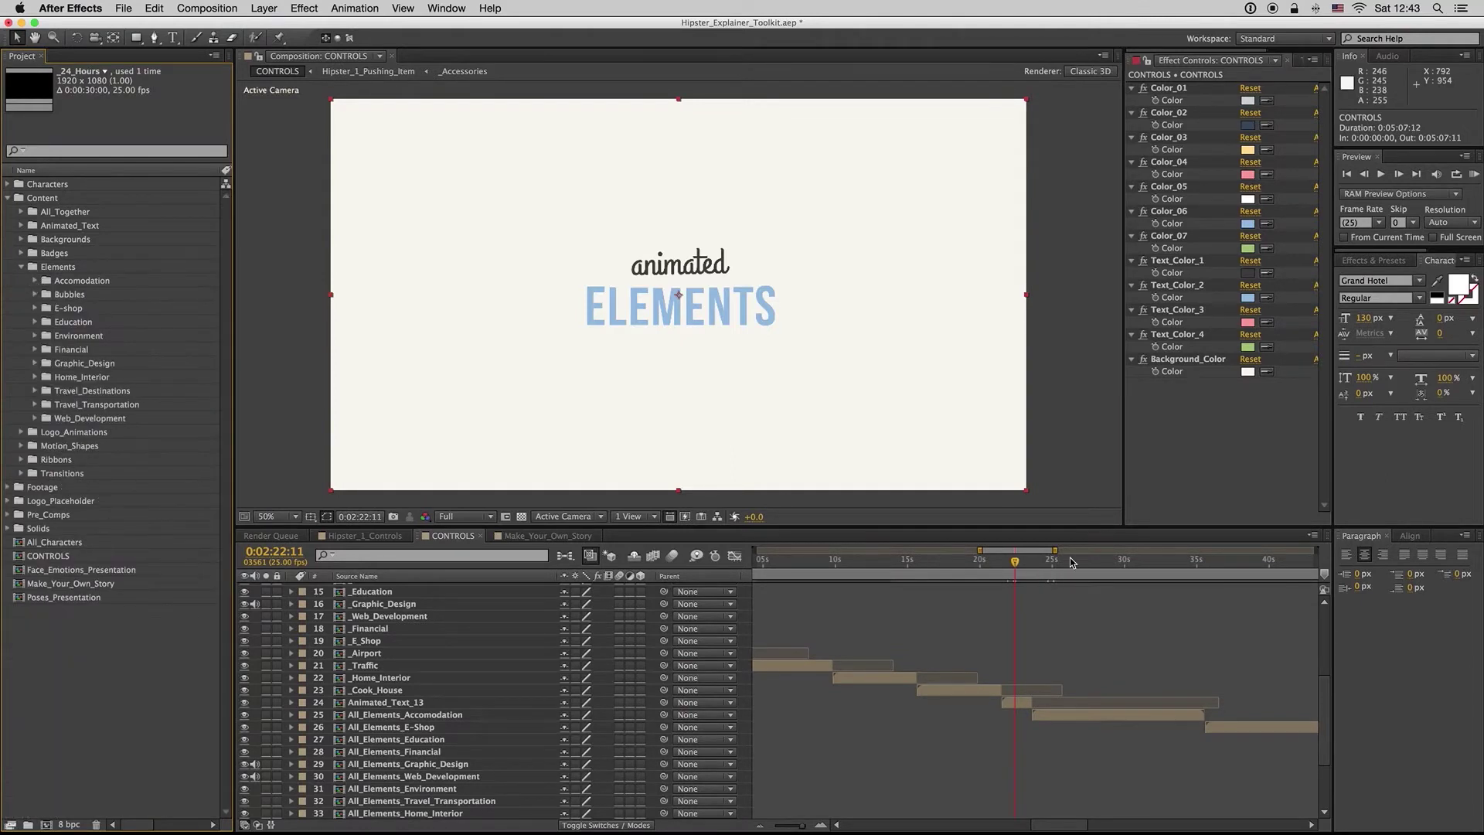
pyautogui.click(1069, 558)
pyautogui.click(1081, 713)
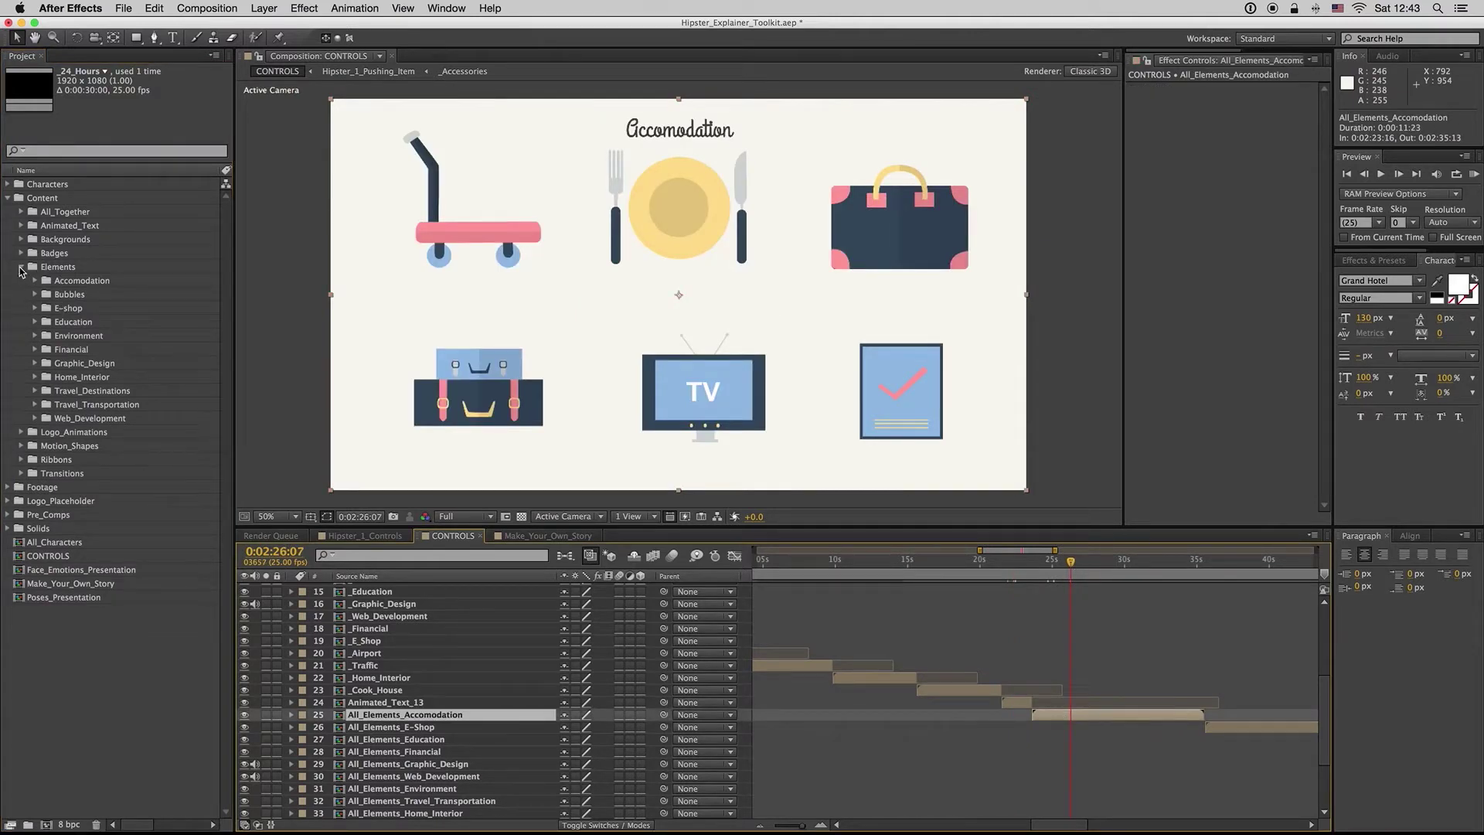
# - Collapse Elements and expand the All_Together folder to list its compositions
pyautogui.click(20, 267)
pyautogui.click(21, 211)
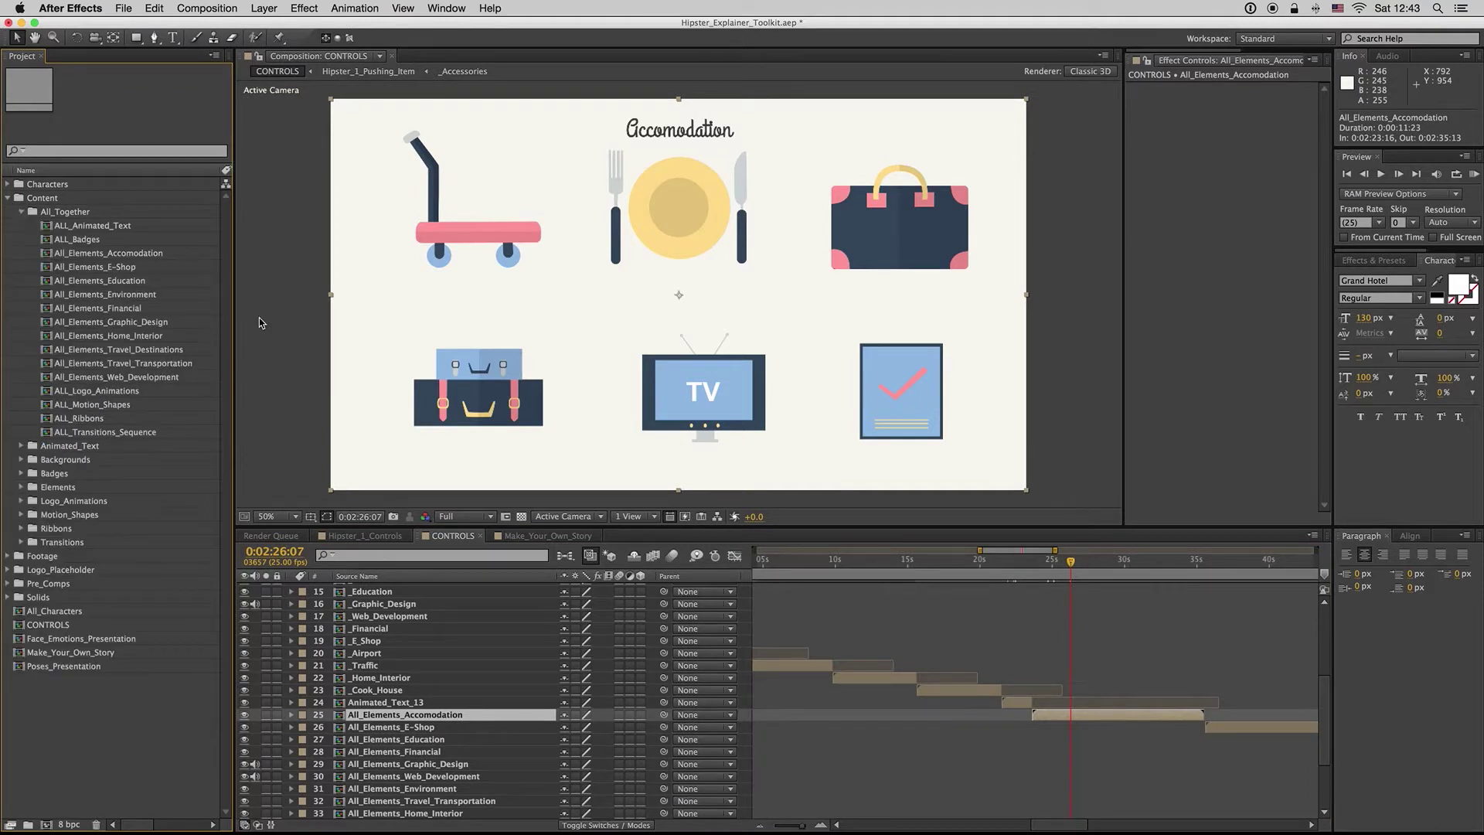
pyautogui.moveTo(1071, 566); pyautogui.dragTo(1075, 564)
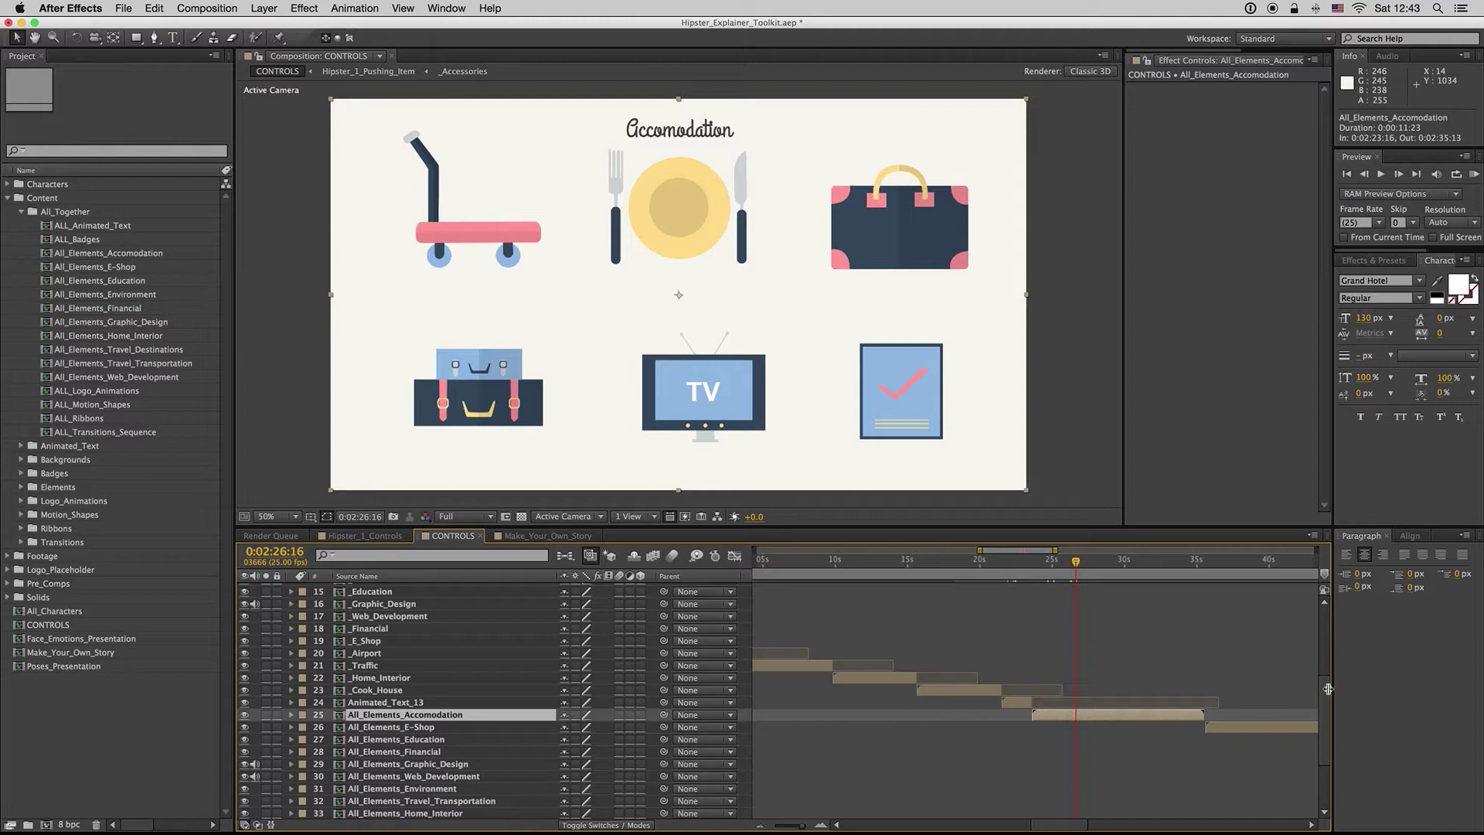
pyautogui.moveTo(1326, 692); pyautogui.dragTo(1326, 610)
pyautogui.click(1110, 593)
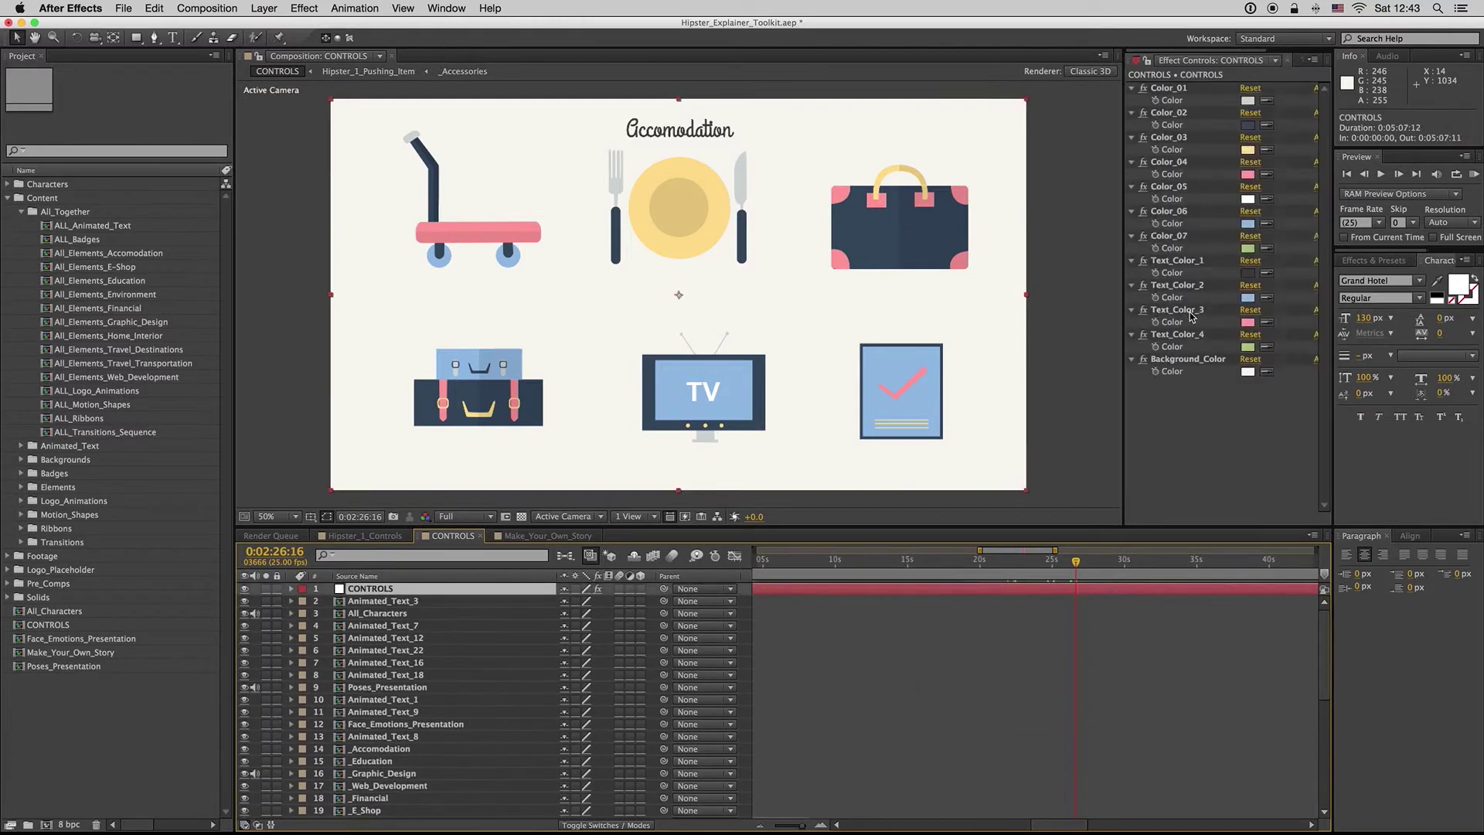
pyautogui.moveTo(1123, 154); pyautogui.dragTo(1071, 155)
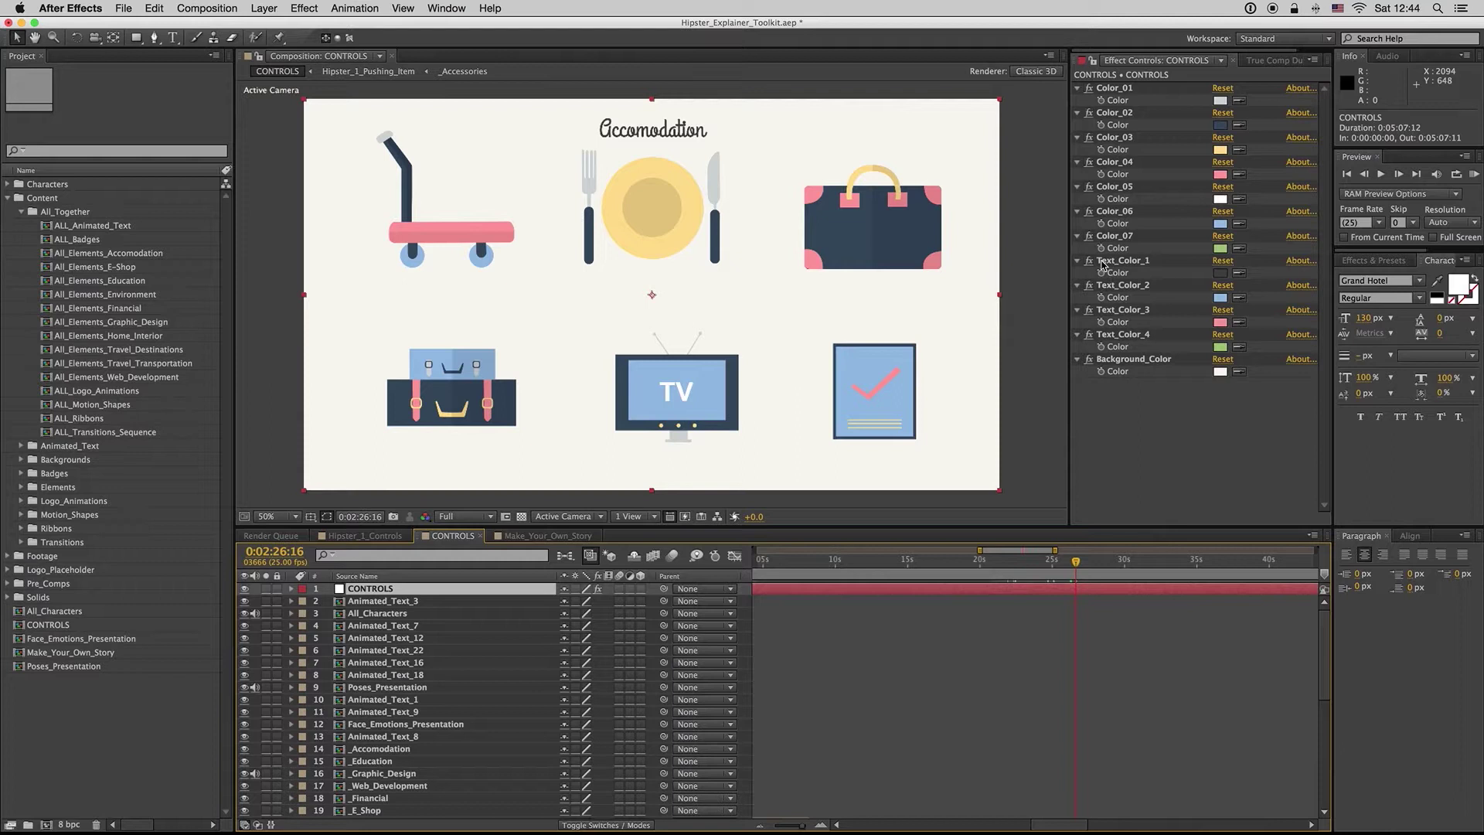
pyautogui.click(1137, 360)
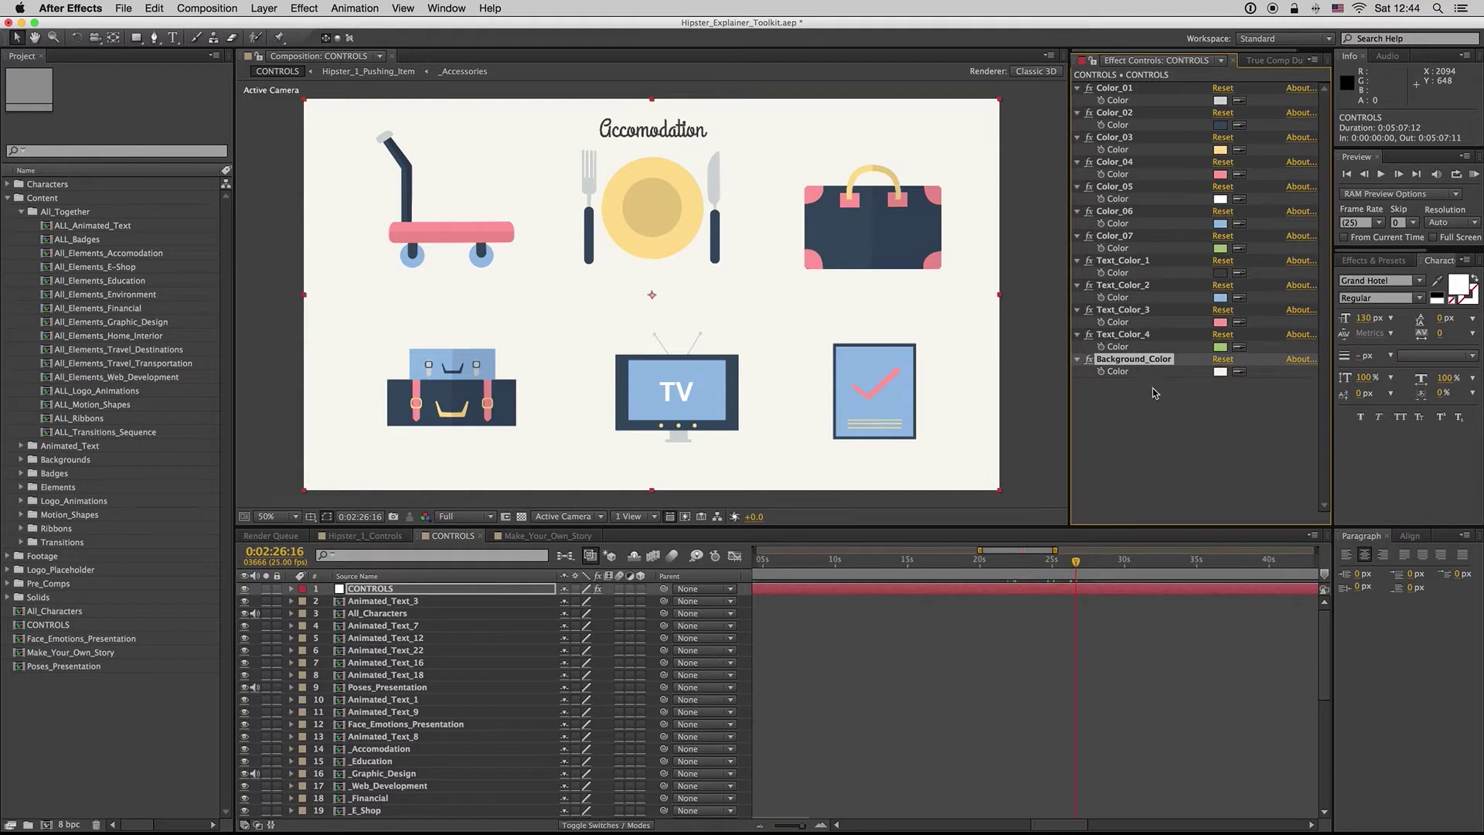
pyautogui.click(1220, 125)
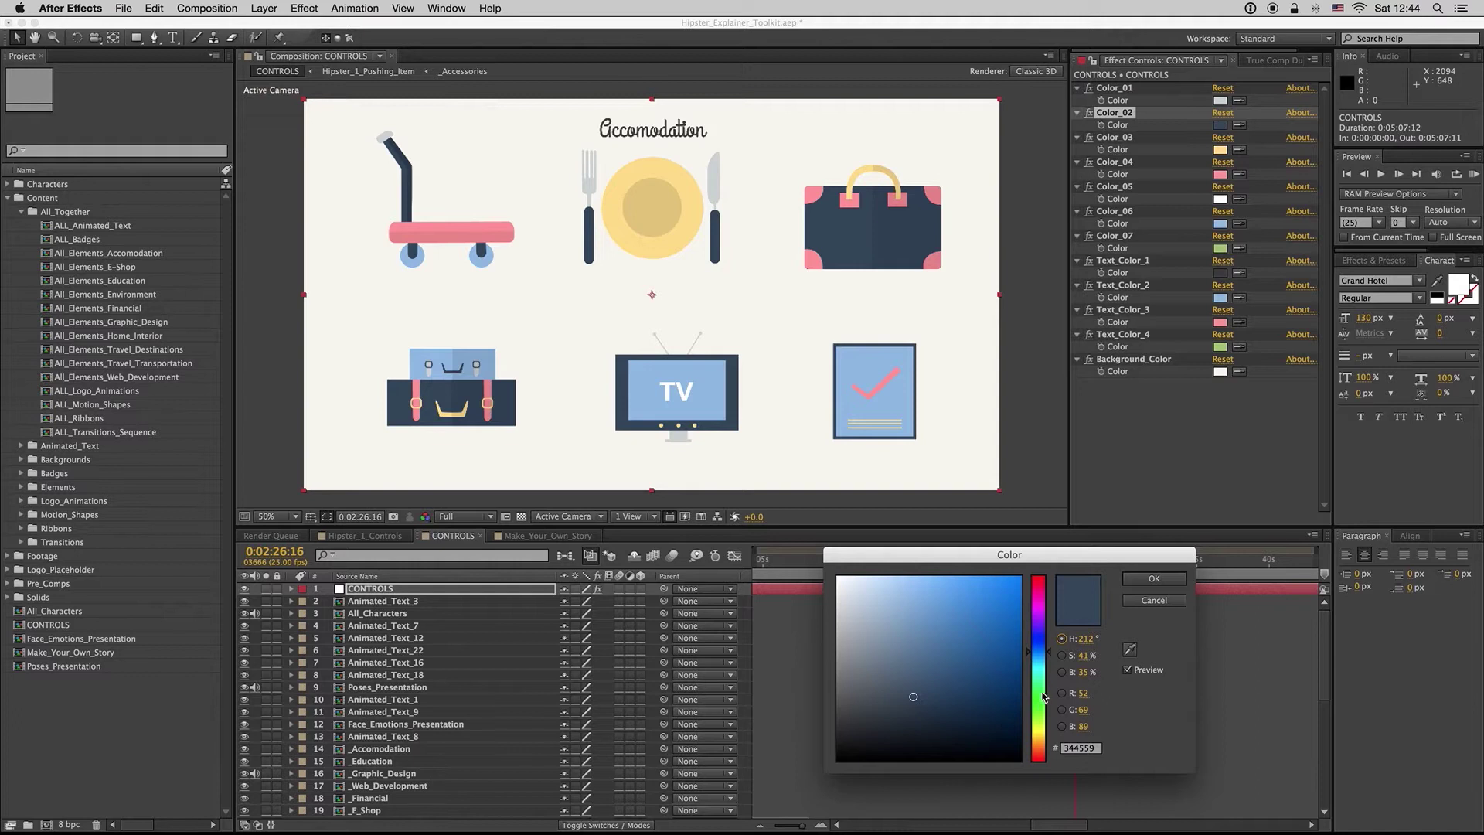
pyautogui.moveTo(1043, 696)
pyautogui.mouseDown()
pyautogui.moveTo(961, 687)
pyautogui.moveTo(977, 701)
pyautogui.moveTo(934, 701)
pyautogui.moveTo(953, 655)
pyautogui.moveTo(1043, 695)
pyautogui.moveTo(1043, 666)
pyautogui.mouseUp()
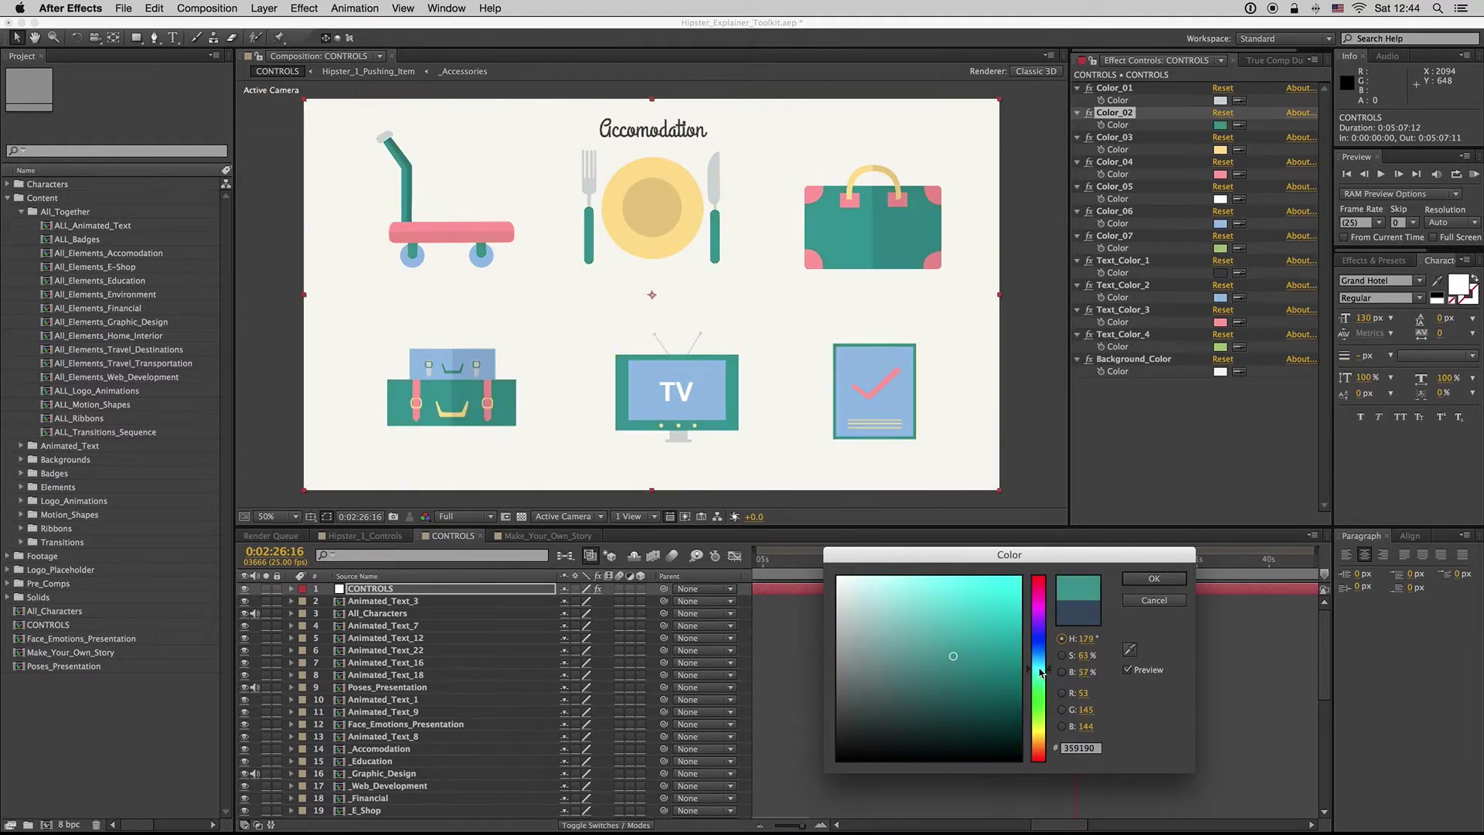
pyautogui.click(1151, 605)
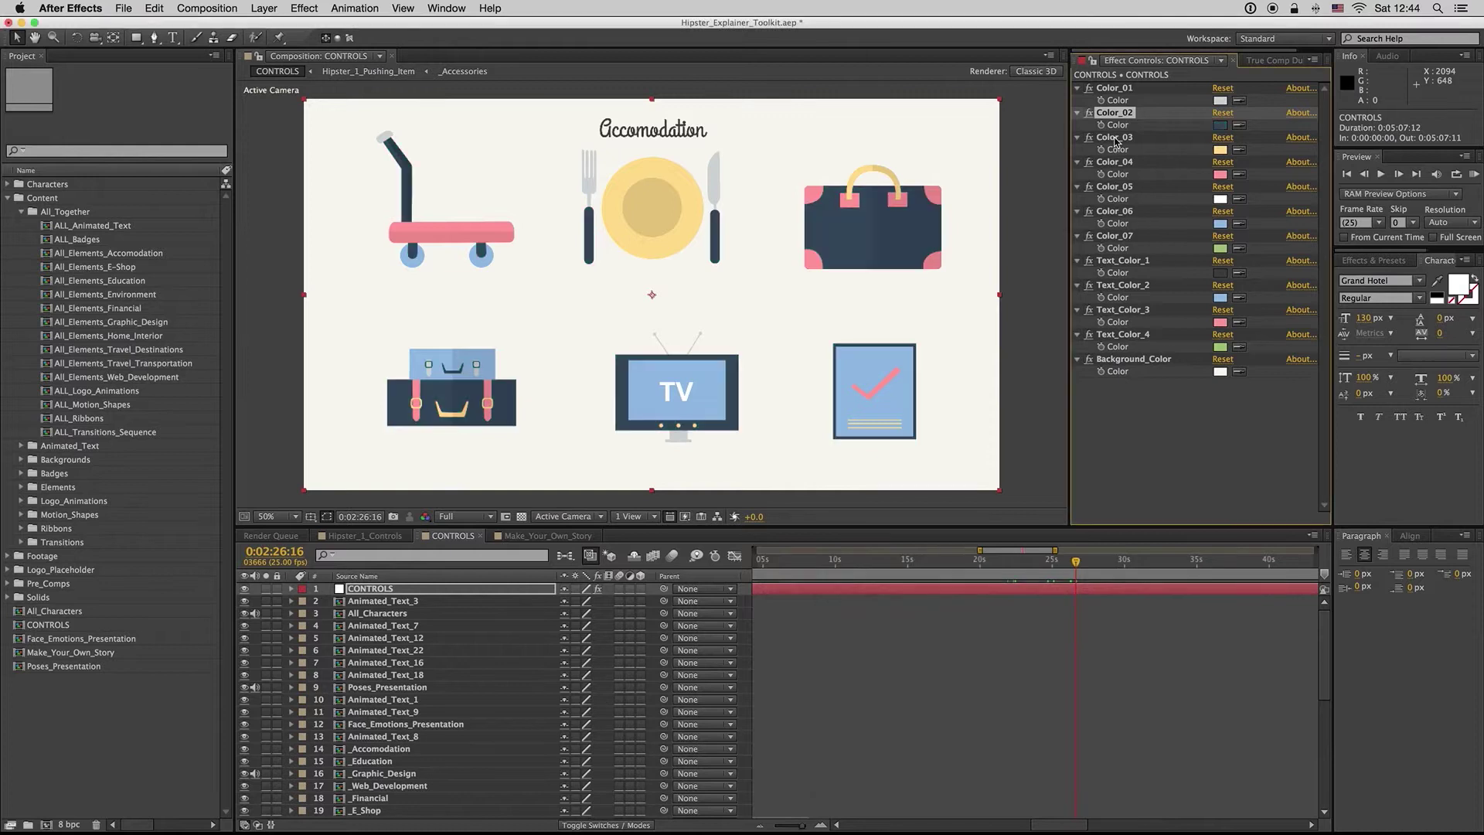
pyautogui.click(1112, 139)
pyautogui.click(1221, 153)
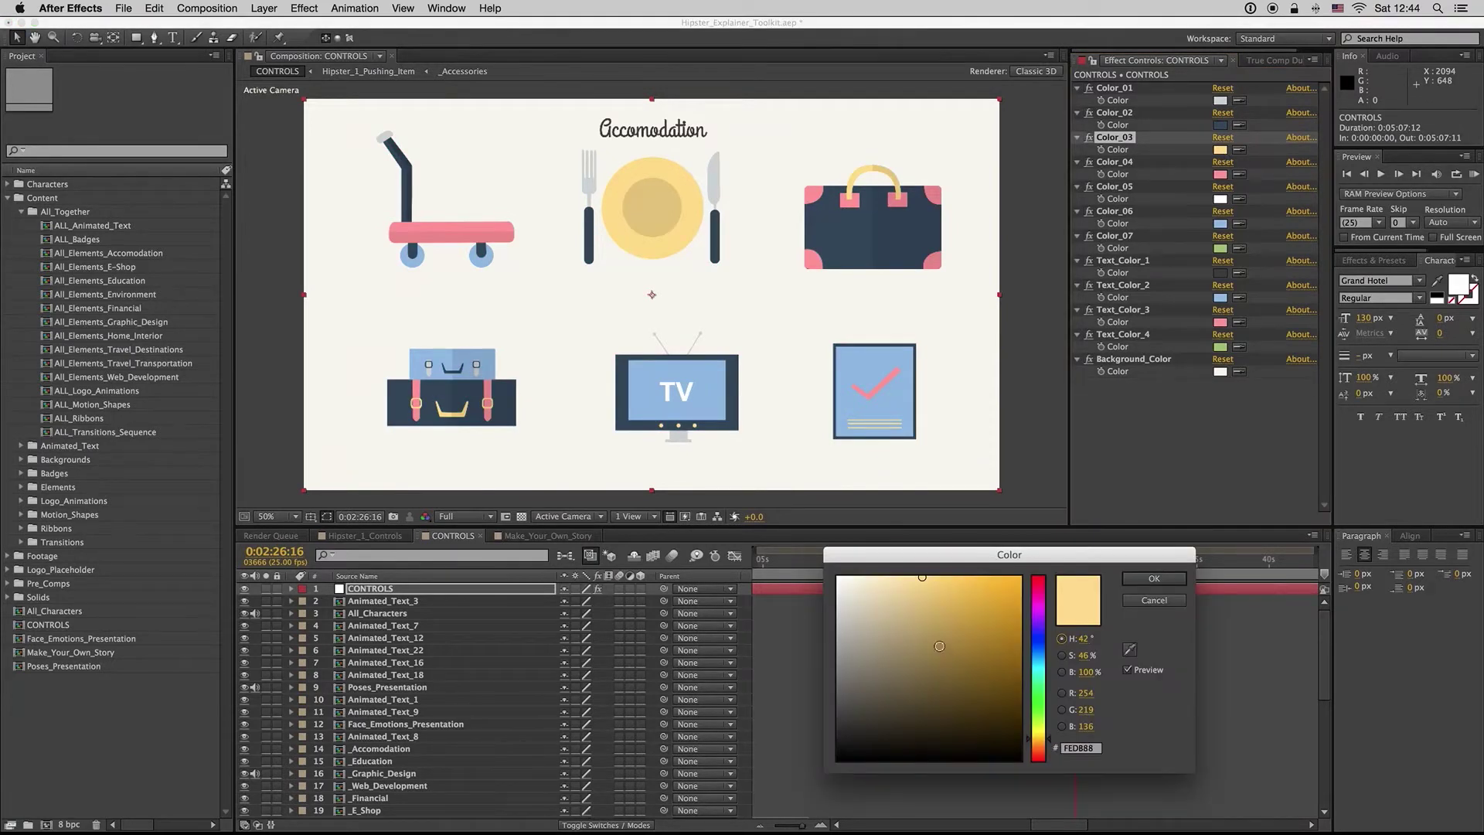
pyautogui.moveTo(946, 668)
pyautogui.mouseDown()
pyautogui.moveTo(884, 680)
pyautogui.moveTo(869, 622)
pyautogui.moveTo(931, 623)
pyautogui.mouseUp()
pyautogui.click(1152, 601)
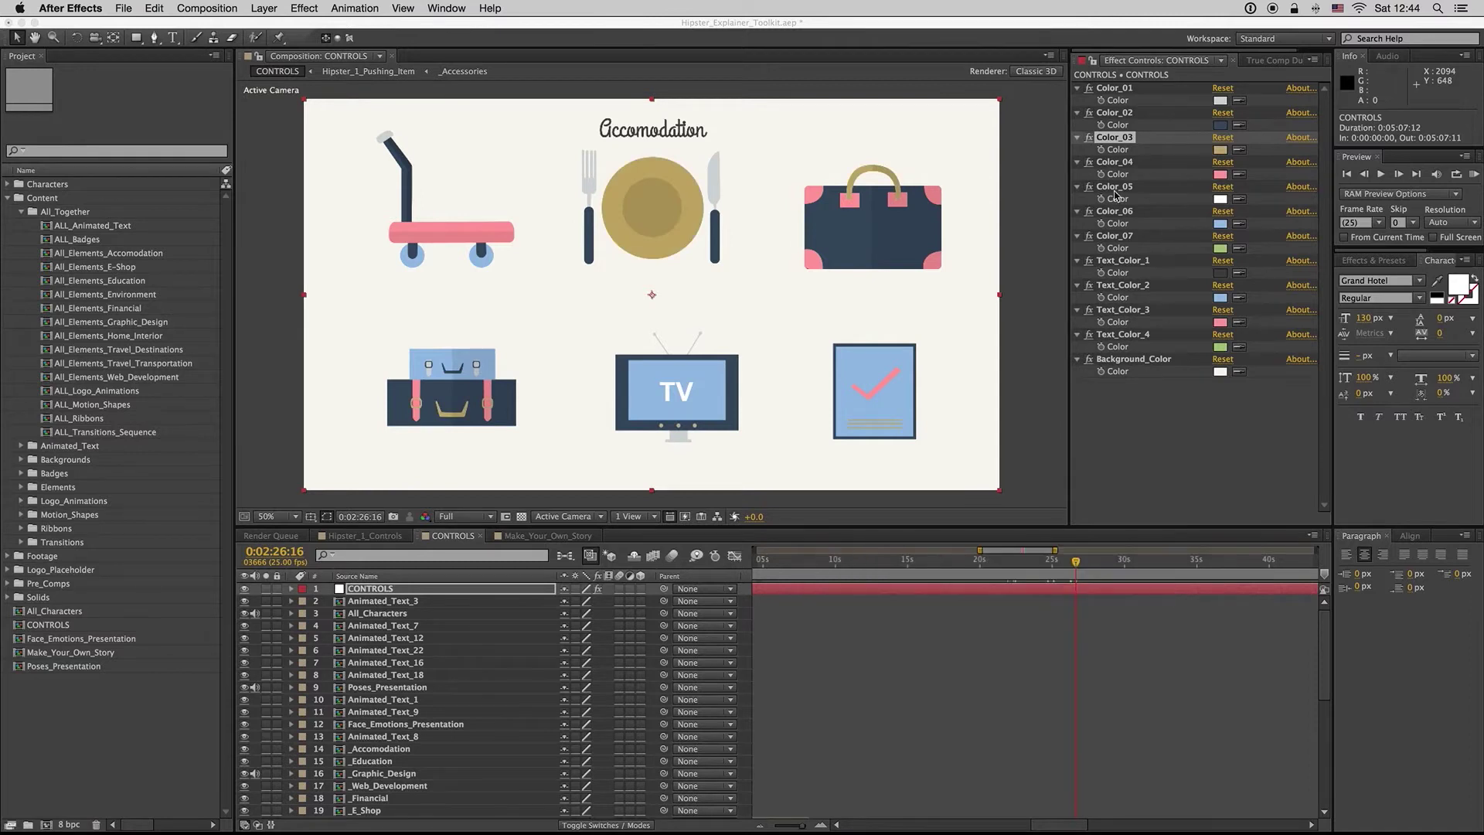
pyautogui.click(1114, 211)
# - Jump to the E-Shop section and preview Color_04 as deep red, then discard it
pyautogui.moveTo(1322, 618); pyautogui.dragTo(1318, 712)
pyautogui.click(1170, 567)
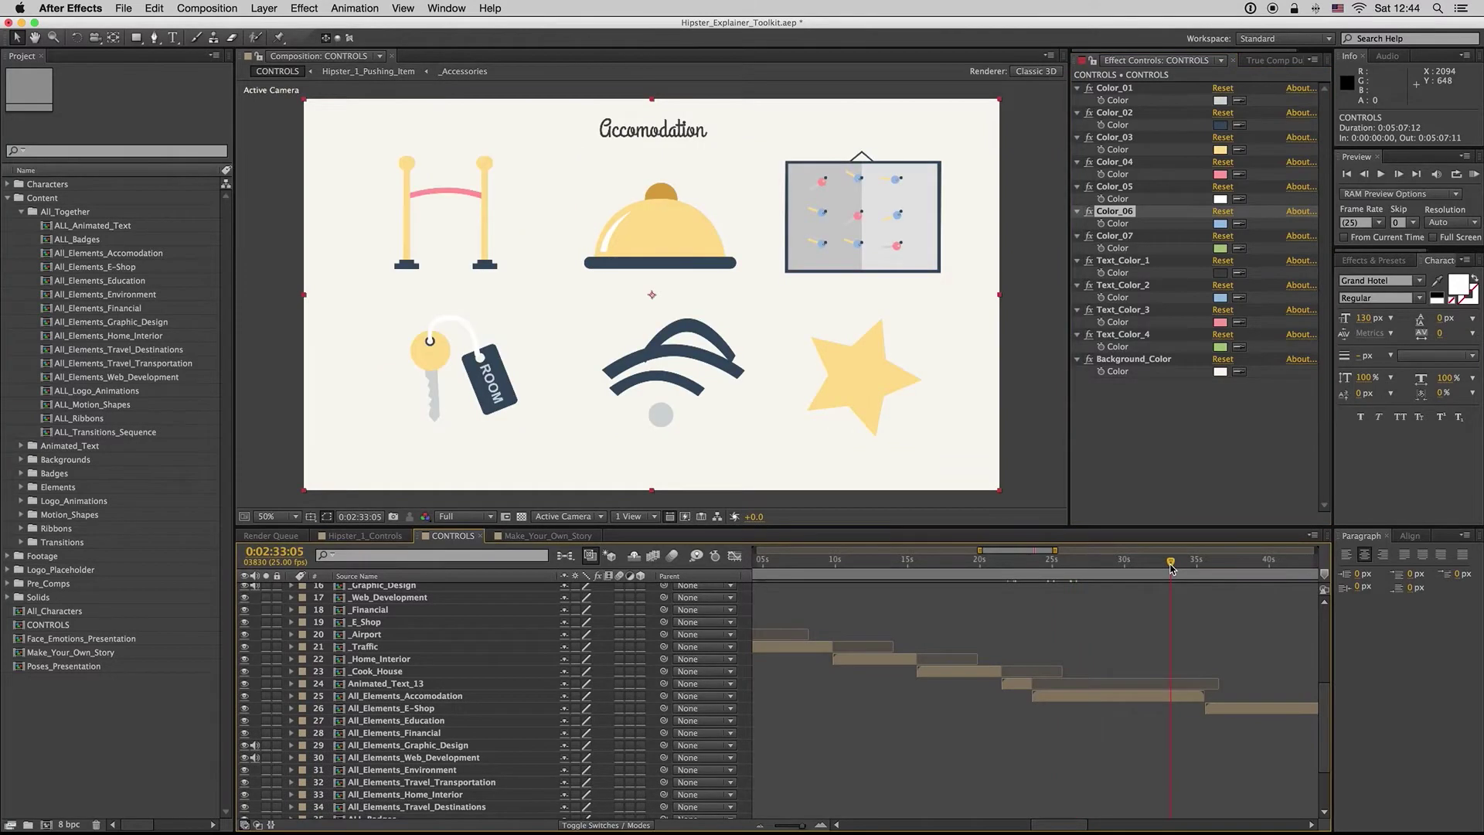
pyautogui.click(1245, 568)
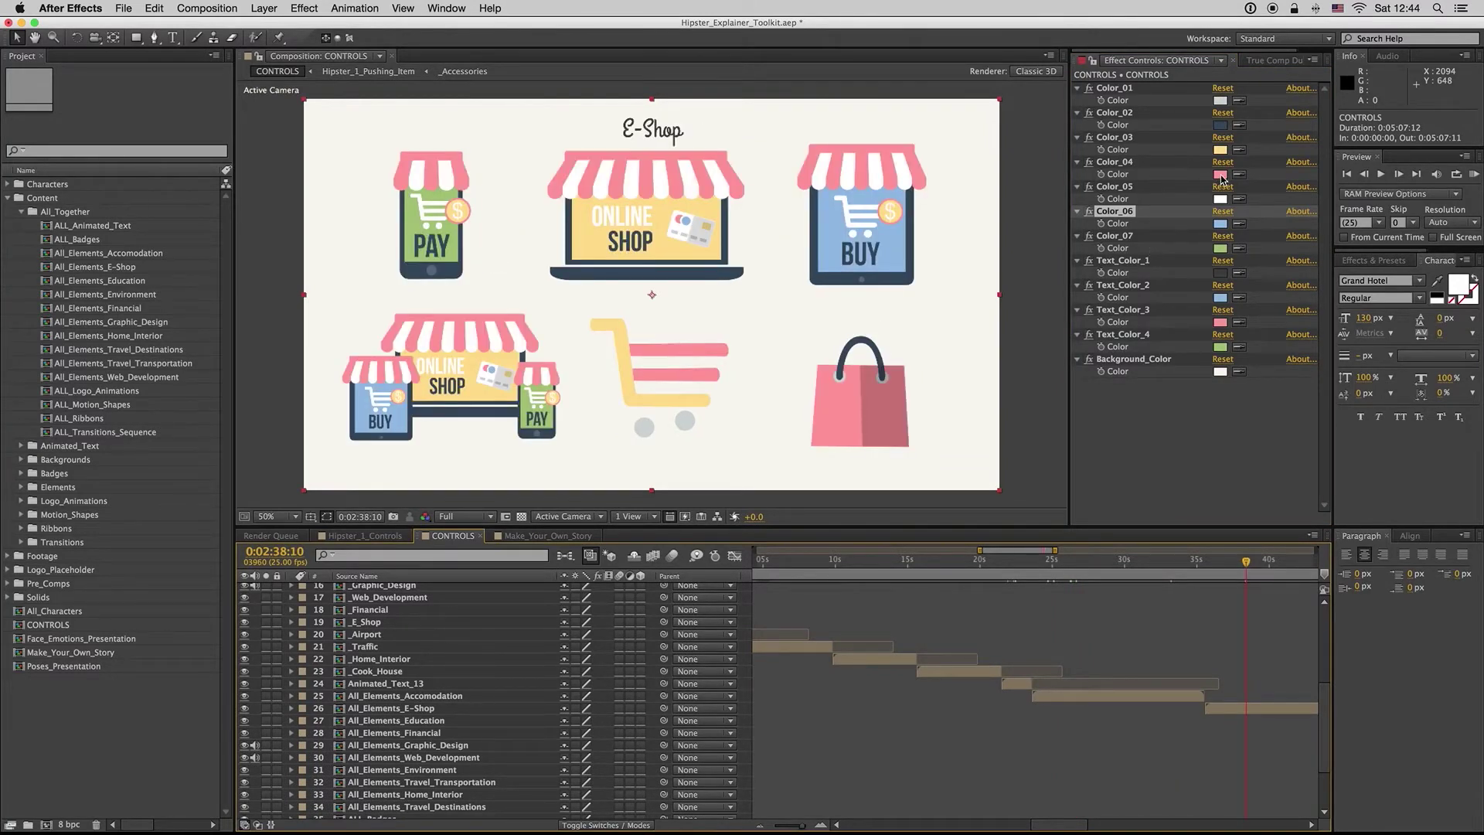
pyautogui.click(1219, 174)
pyautogui.click(939, 629)
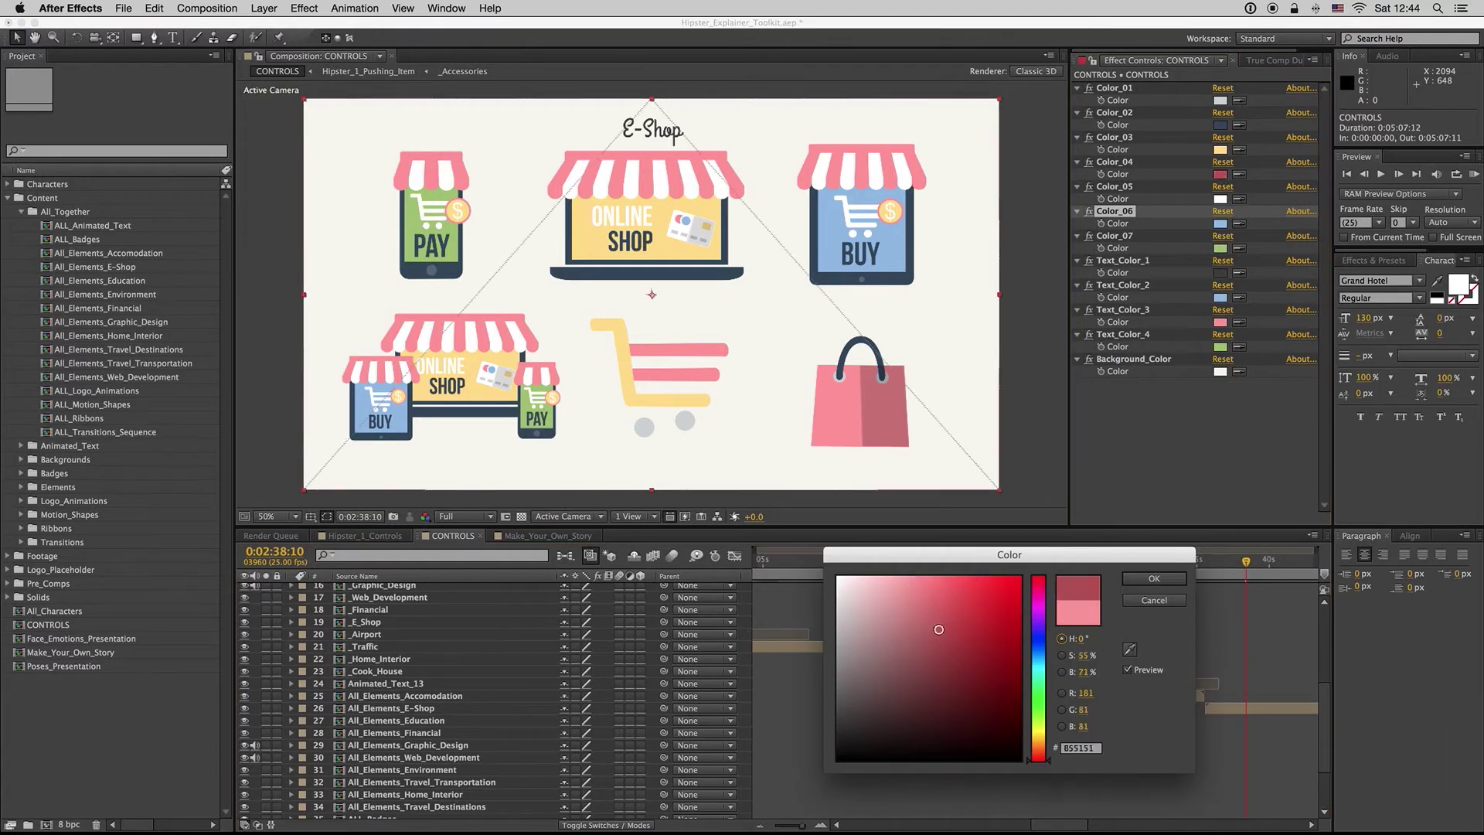
pyautogui.click(1144, 602)
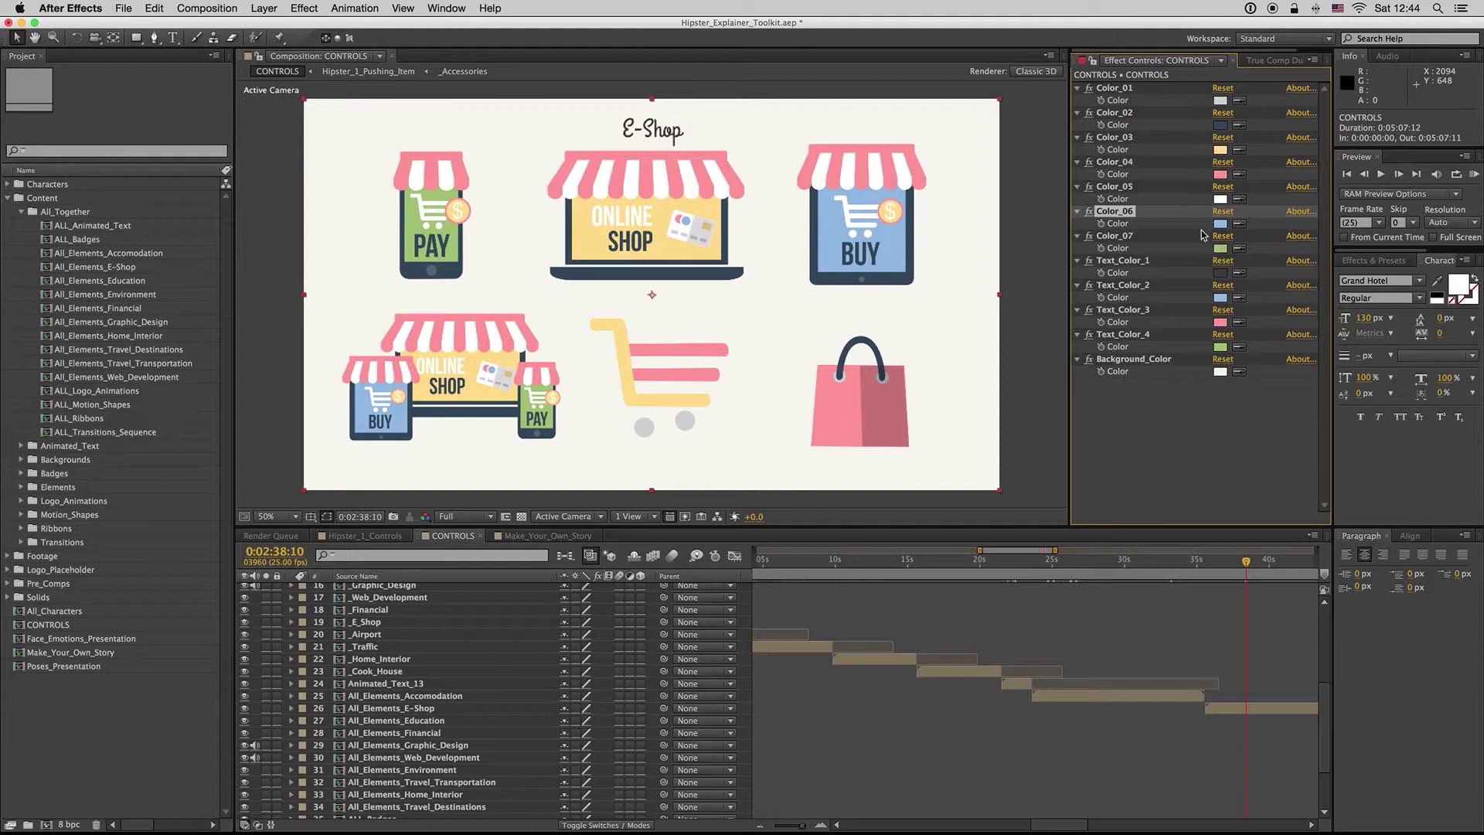
# - Set Color_07's hue to a more saturated, brighter magenta
pyautogui.click(1220, 249)
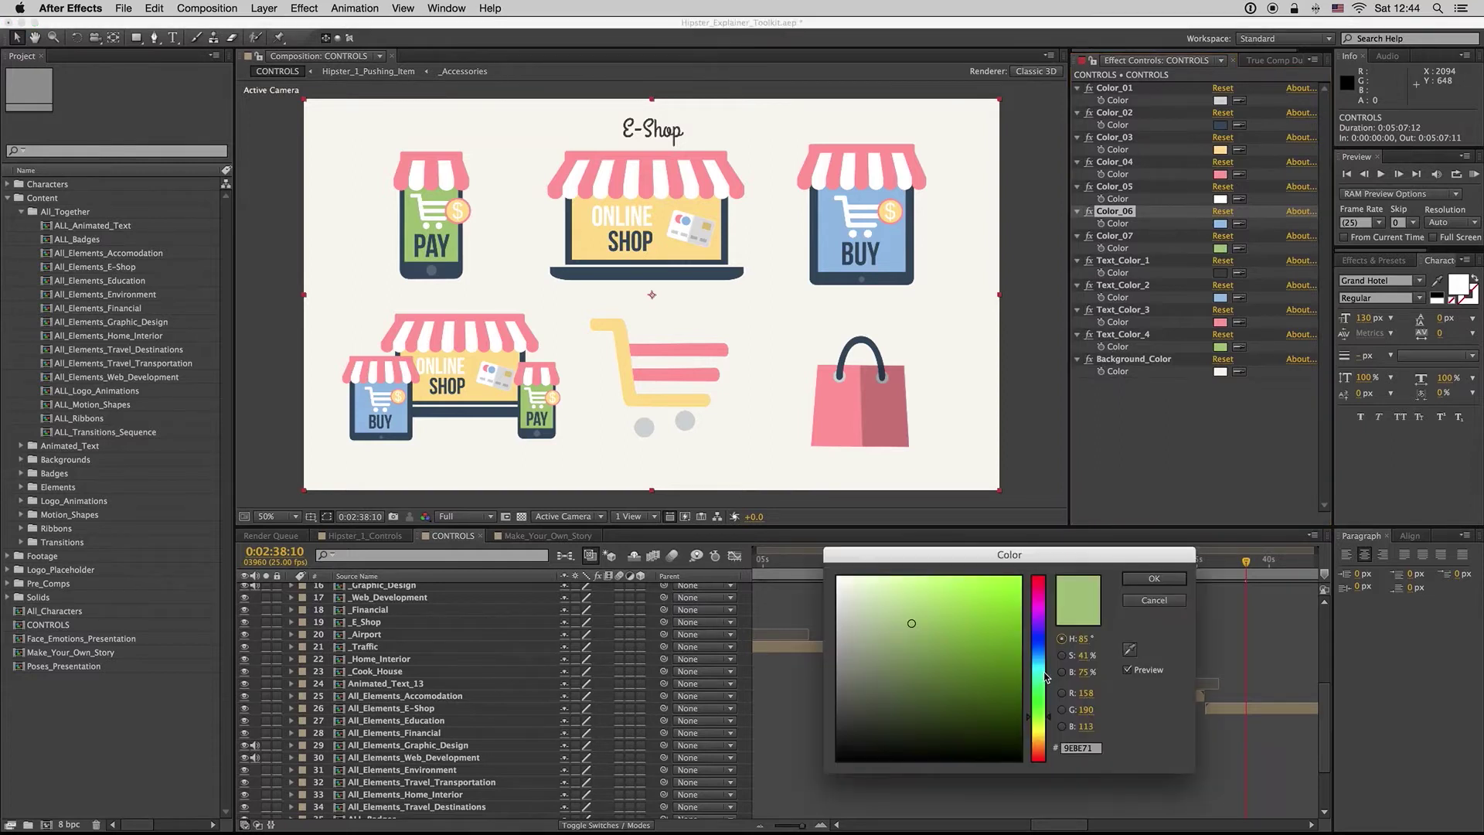
pyautogui.click(1040, 616)
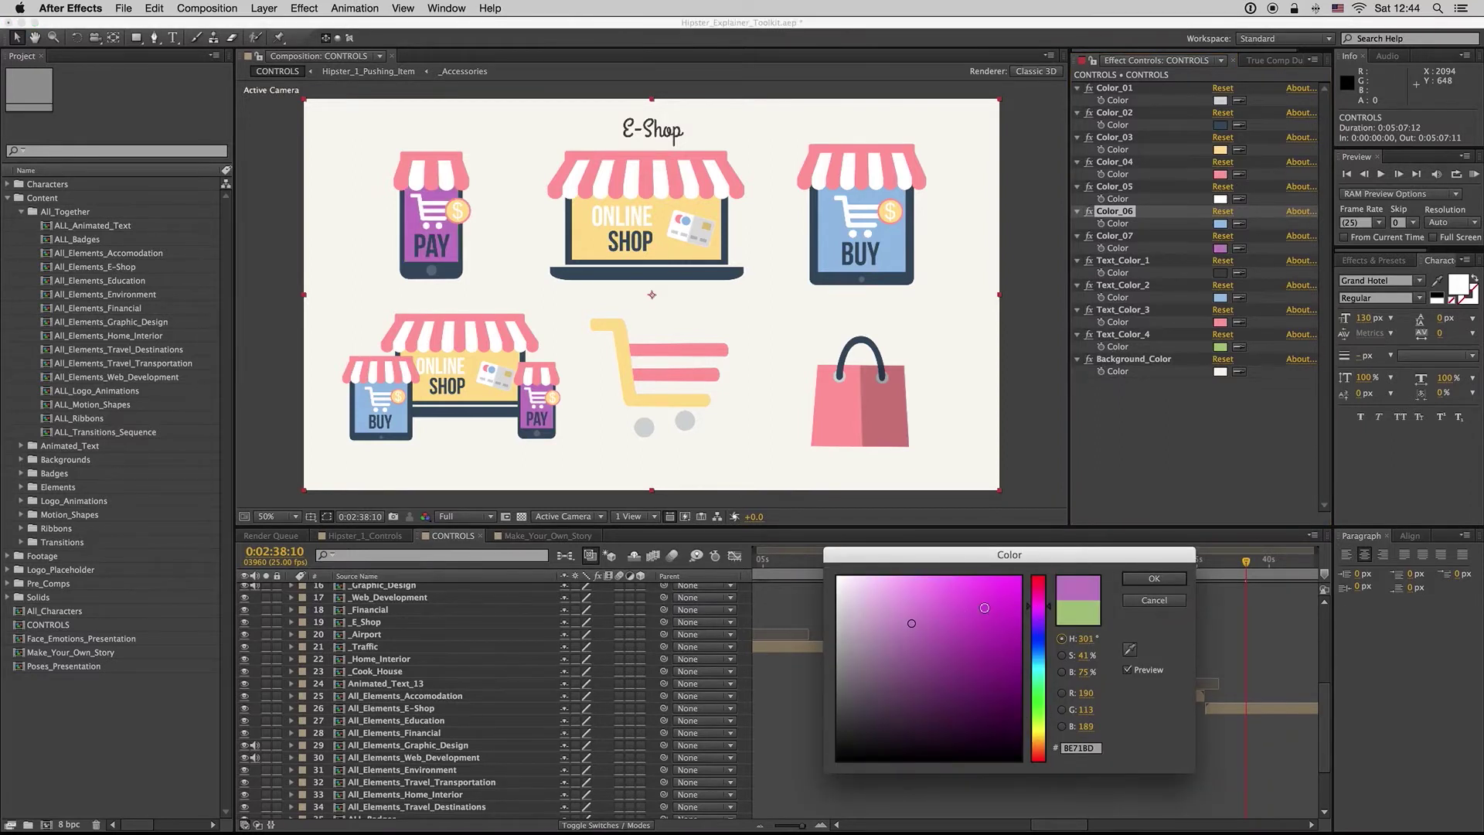
pyautogui.moveTo(984, 607); pyautogui.dragTo(946, 610)
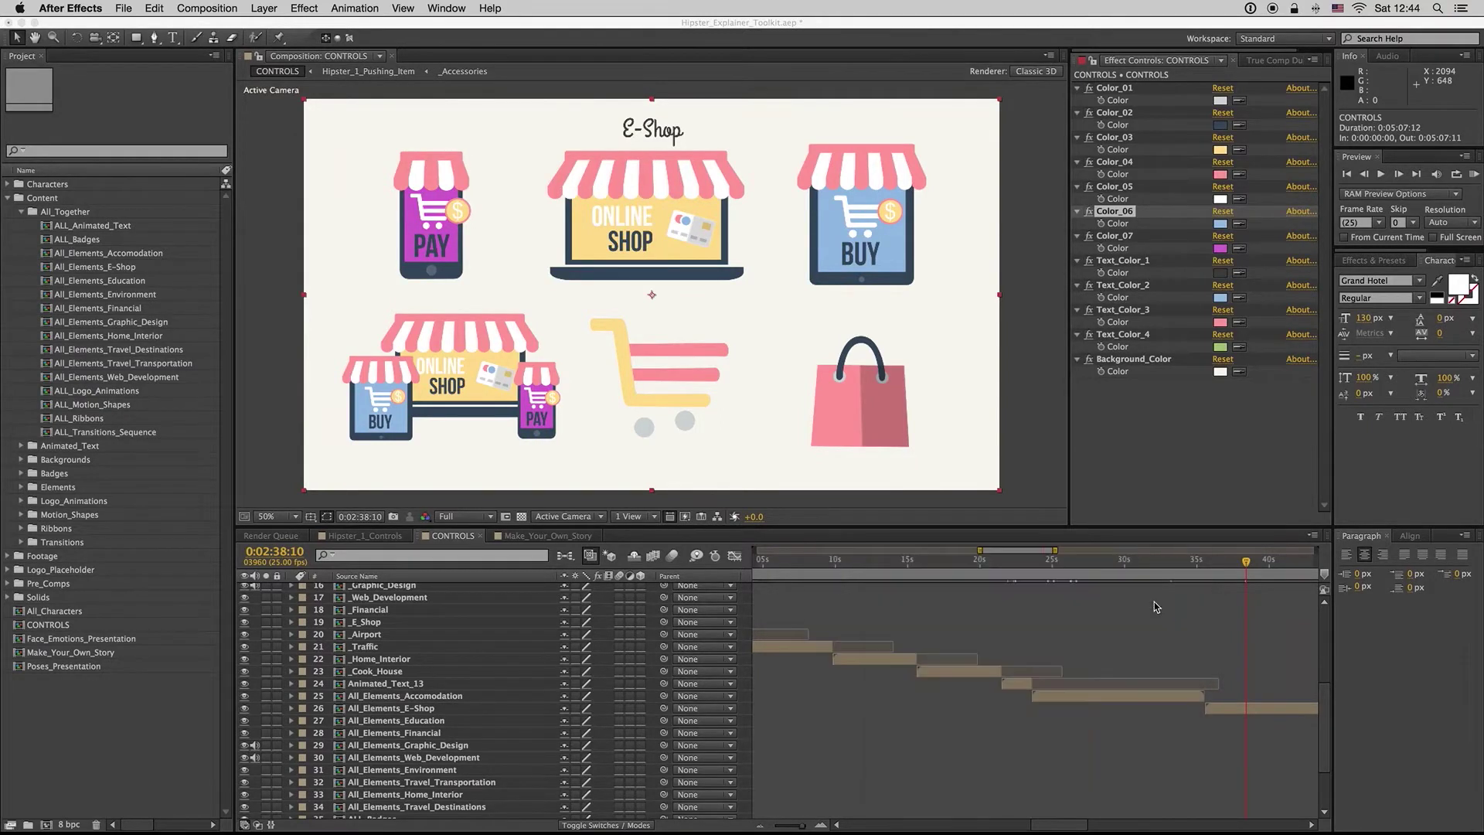
# - Confirm the Color_07 colour and reveal the All_Elements_E-Shop layer's source in the project
pyautogui.click(1154, 579)
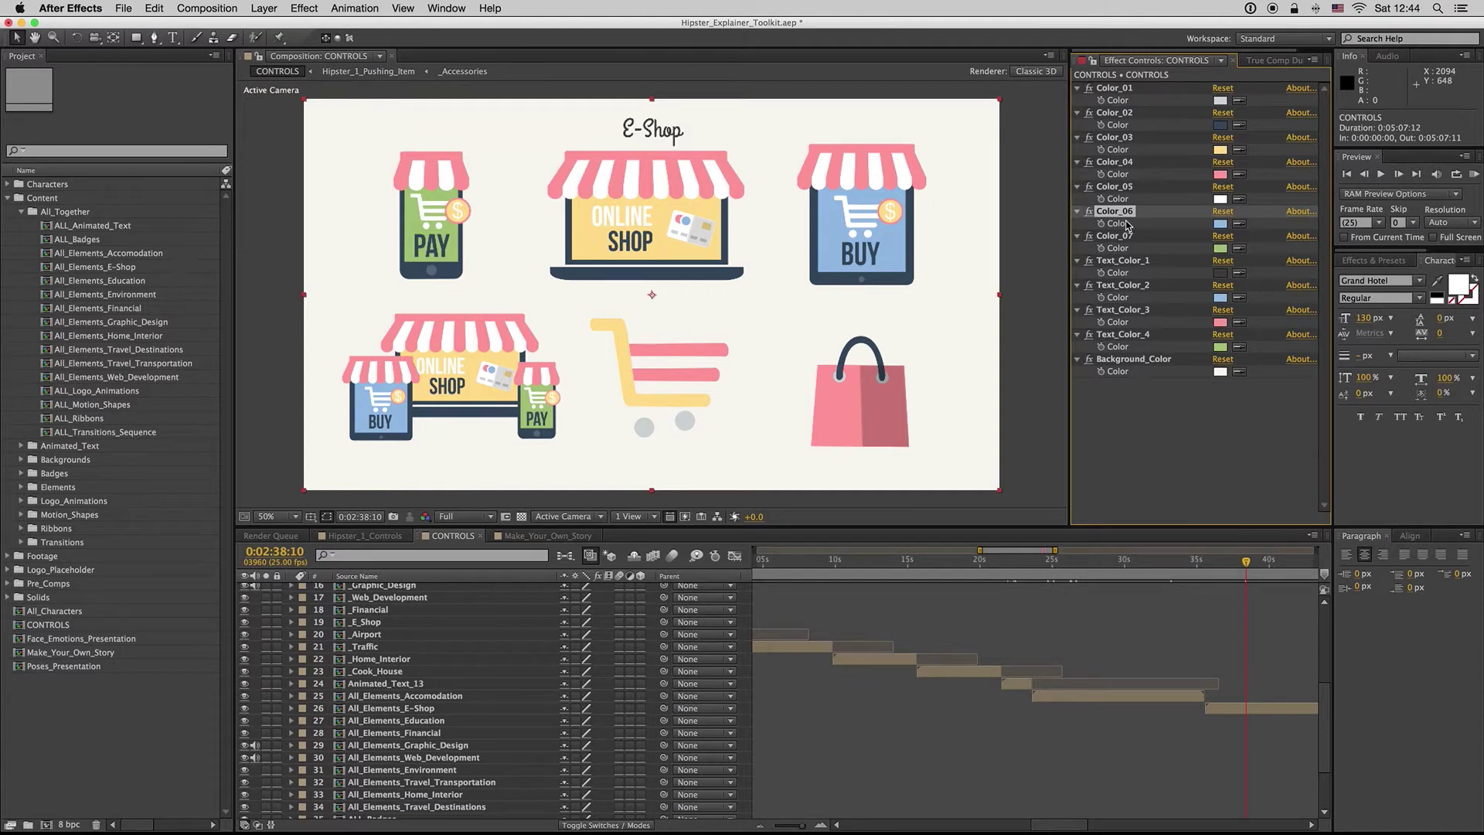
pyautogui.click(1244, 710)
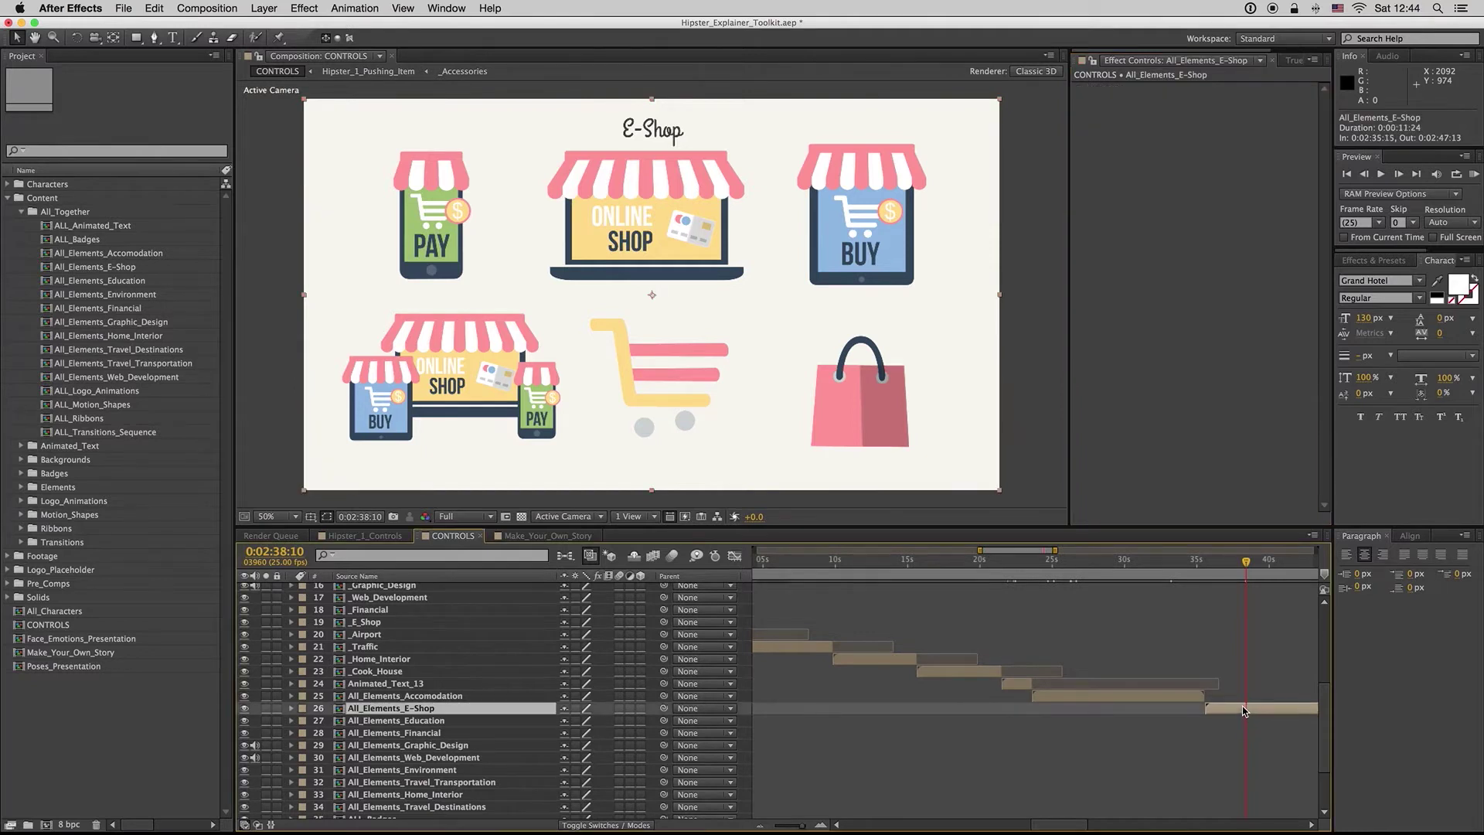
pyautogui.rightClick(1227, 710)
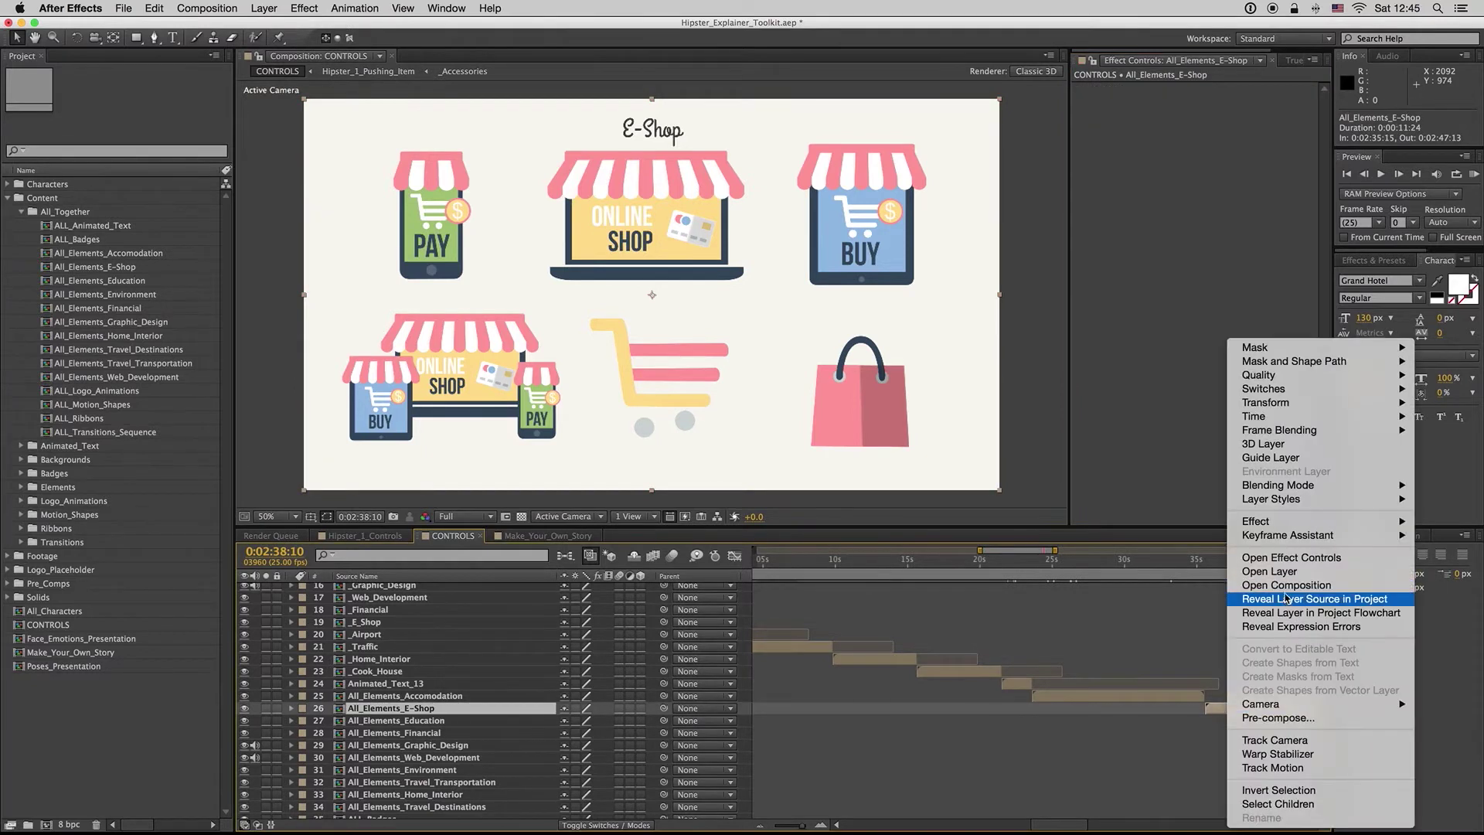
pyautogui.click(1284, 600)
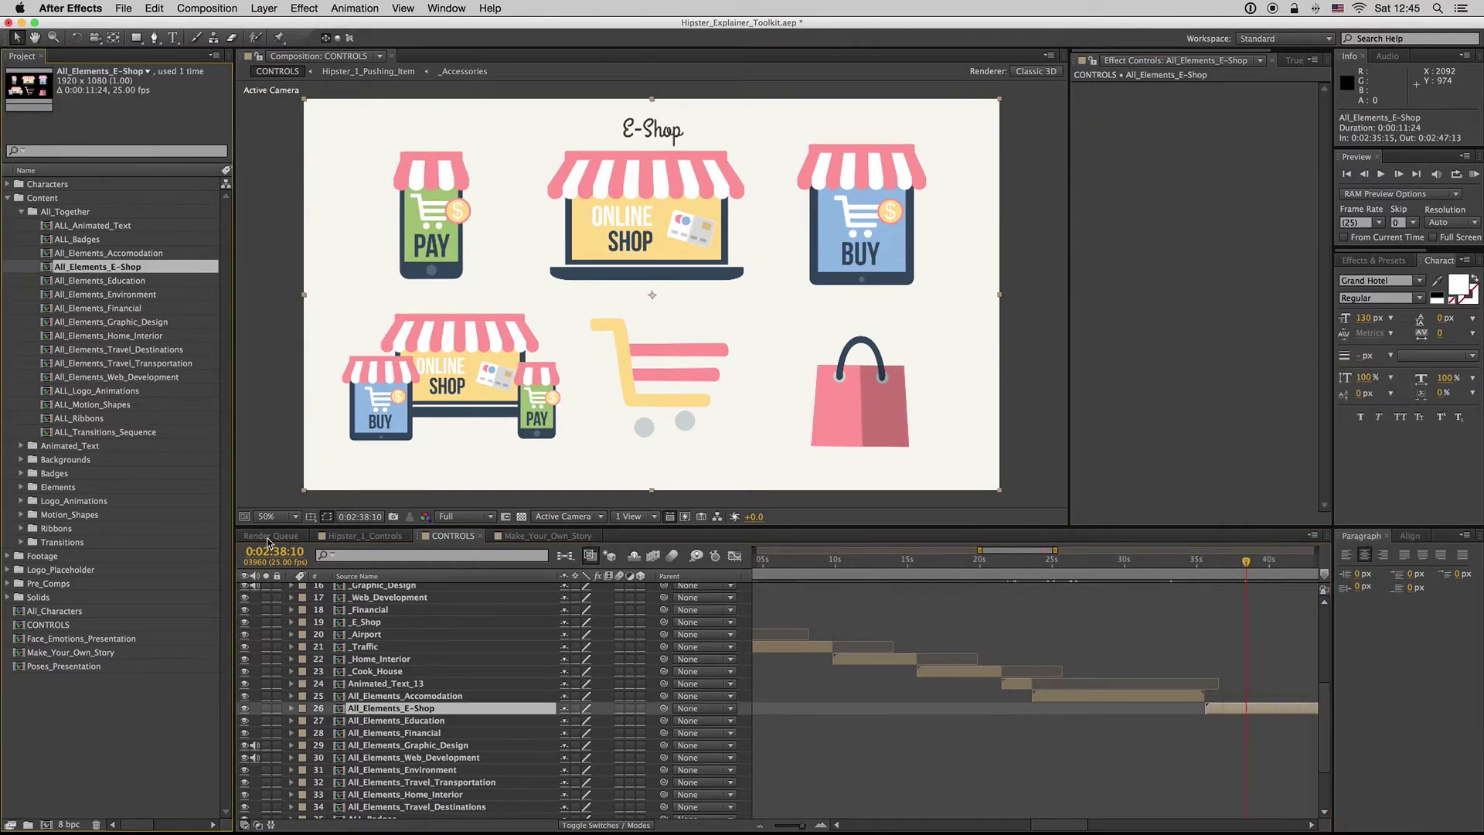
# - Open the All_Elements_E-Shop composition and step through its cart animation
pyautogui.doubleClick(103, 268)
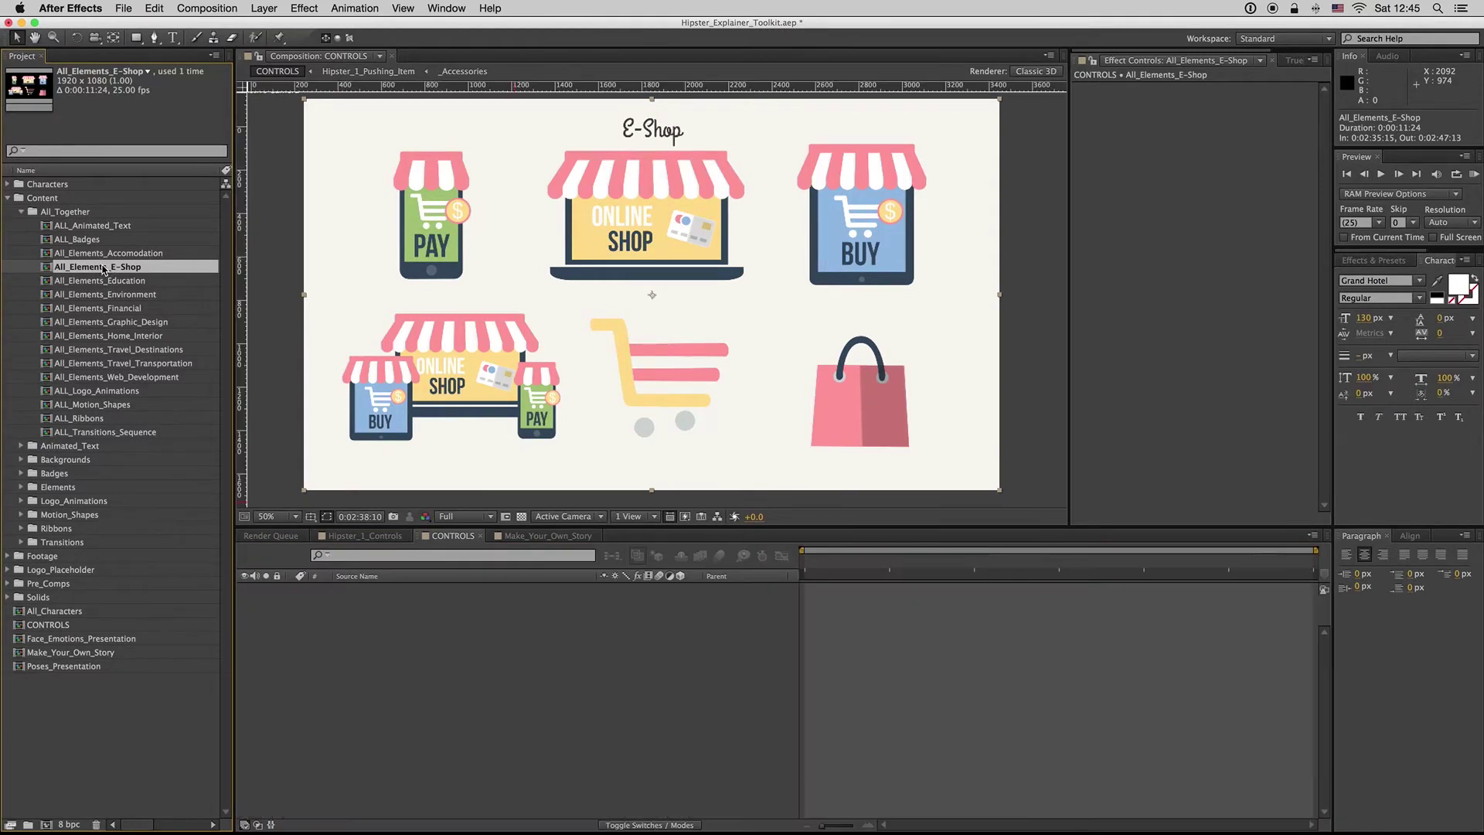
pyautogui.click(864, 560)
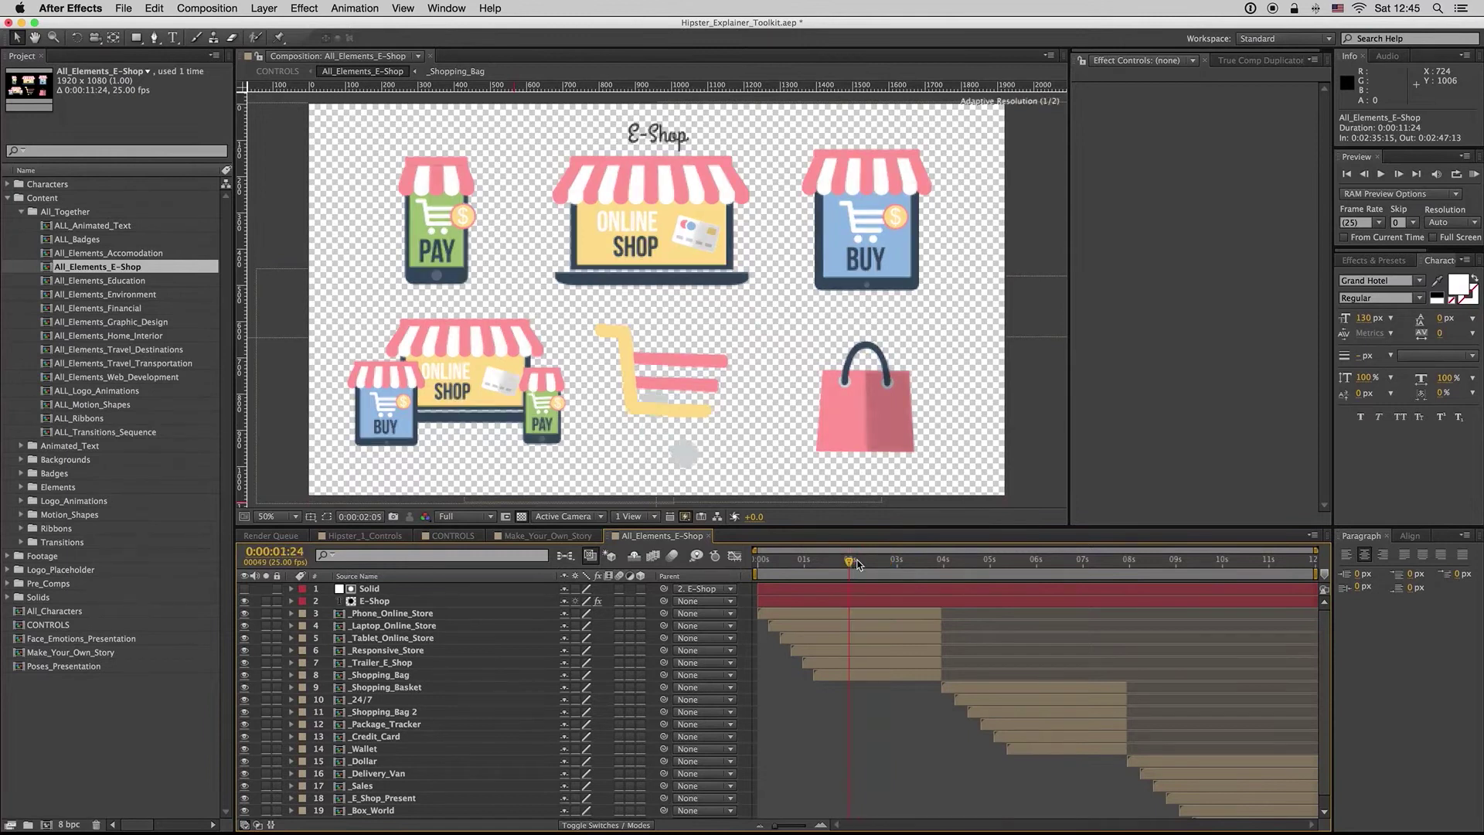
pyautogui.click(869, 562)
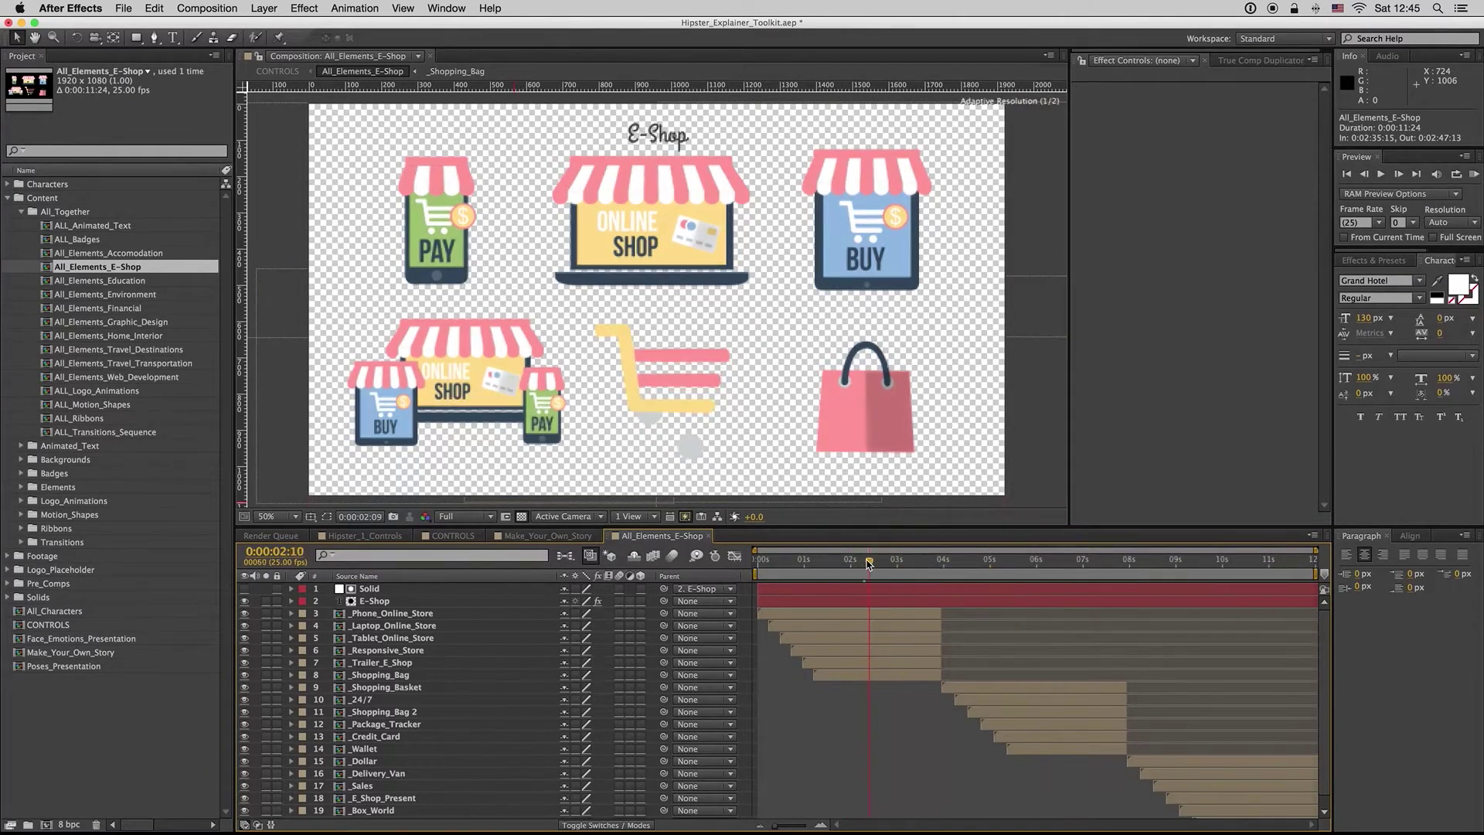
# - Reveal the _Laptop_Online_Store layer's source in the Elements > E-shop folder
pyautogui.click(680, 270)
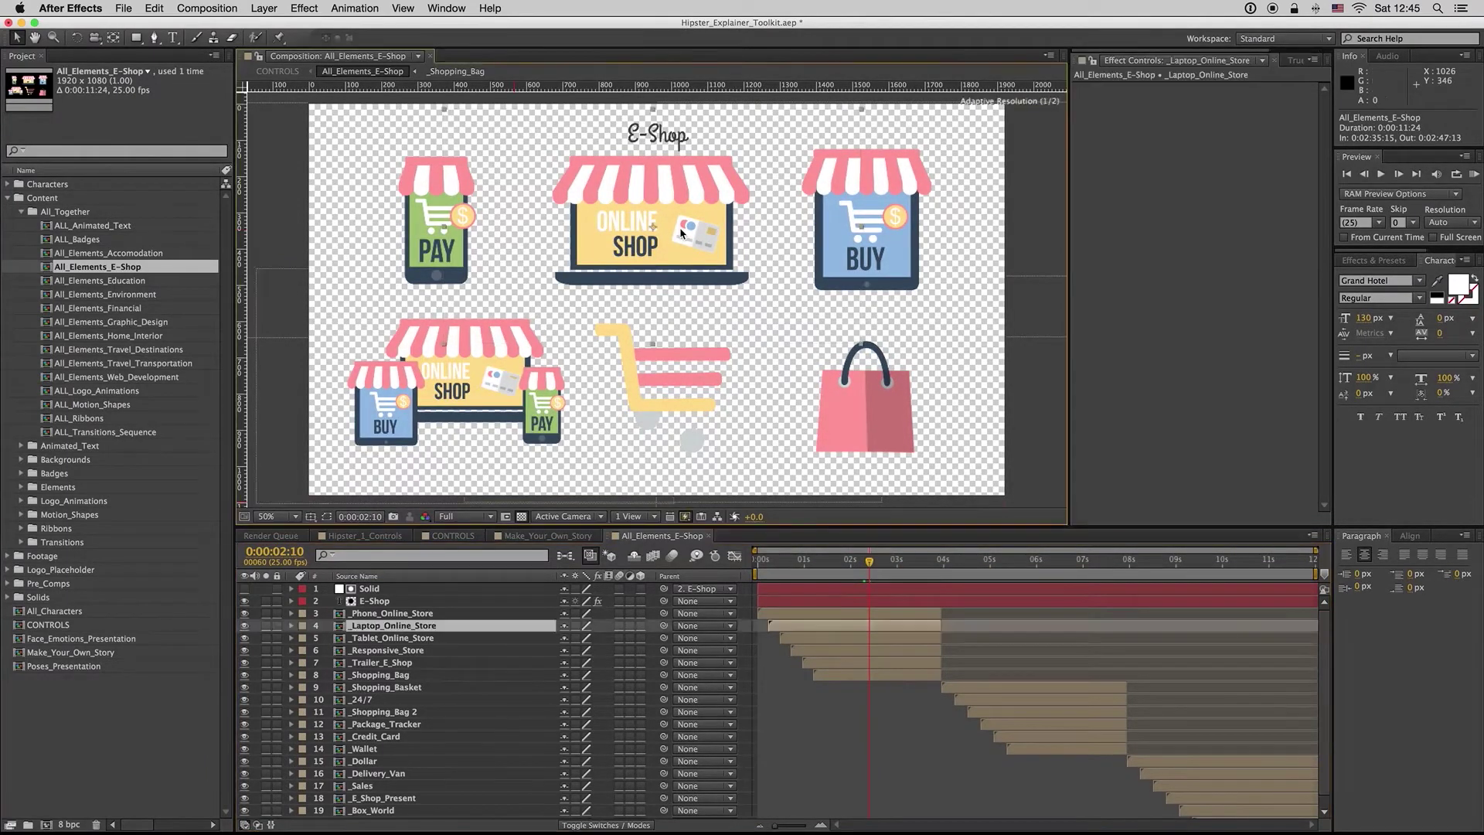
pyautogui.rightClick(860, 629)
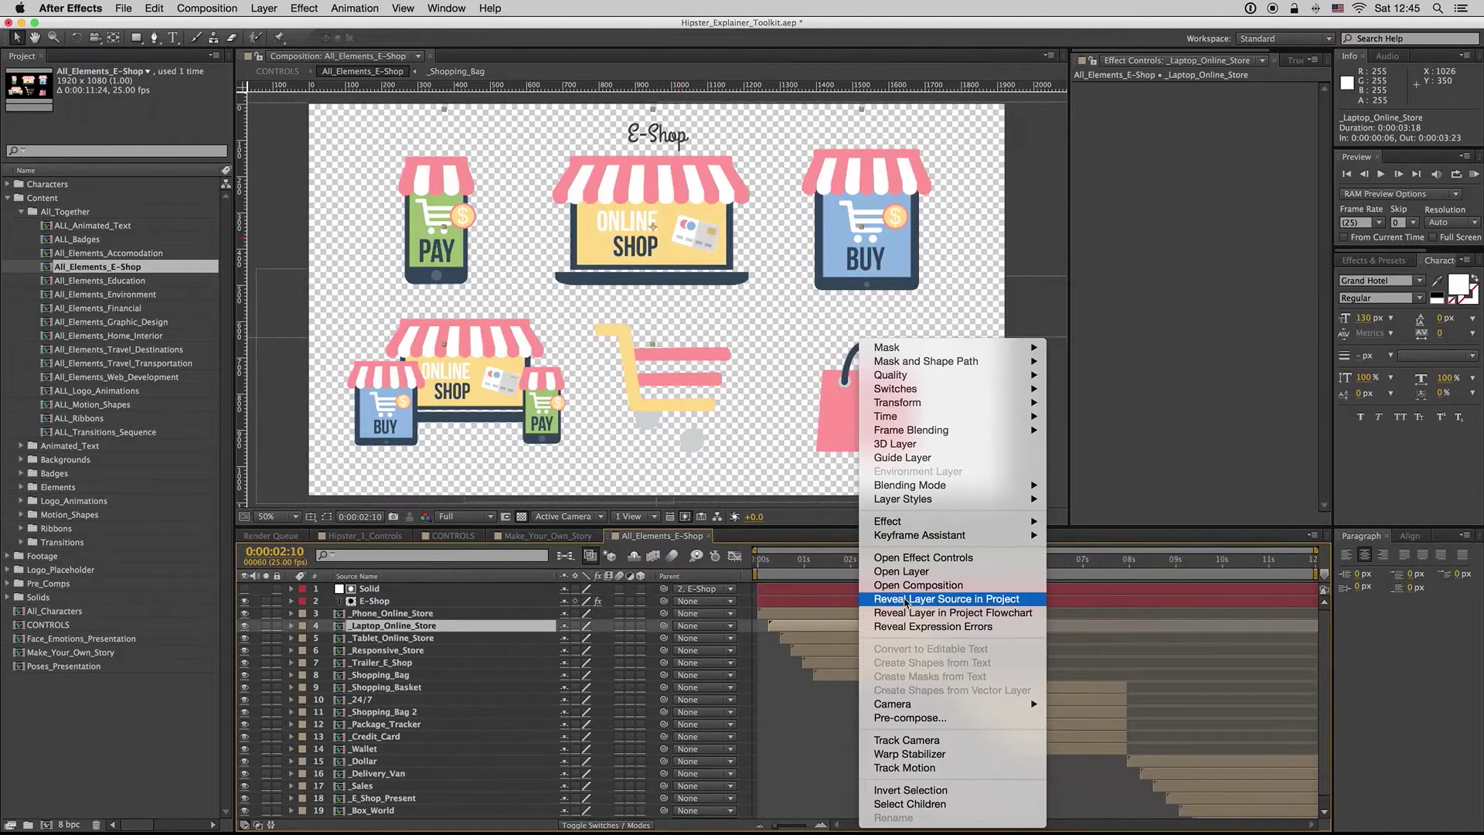
pyautogui.click(954, 602)
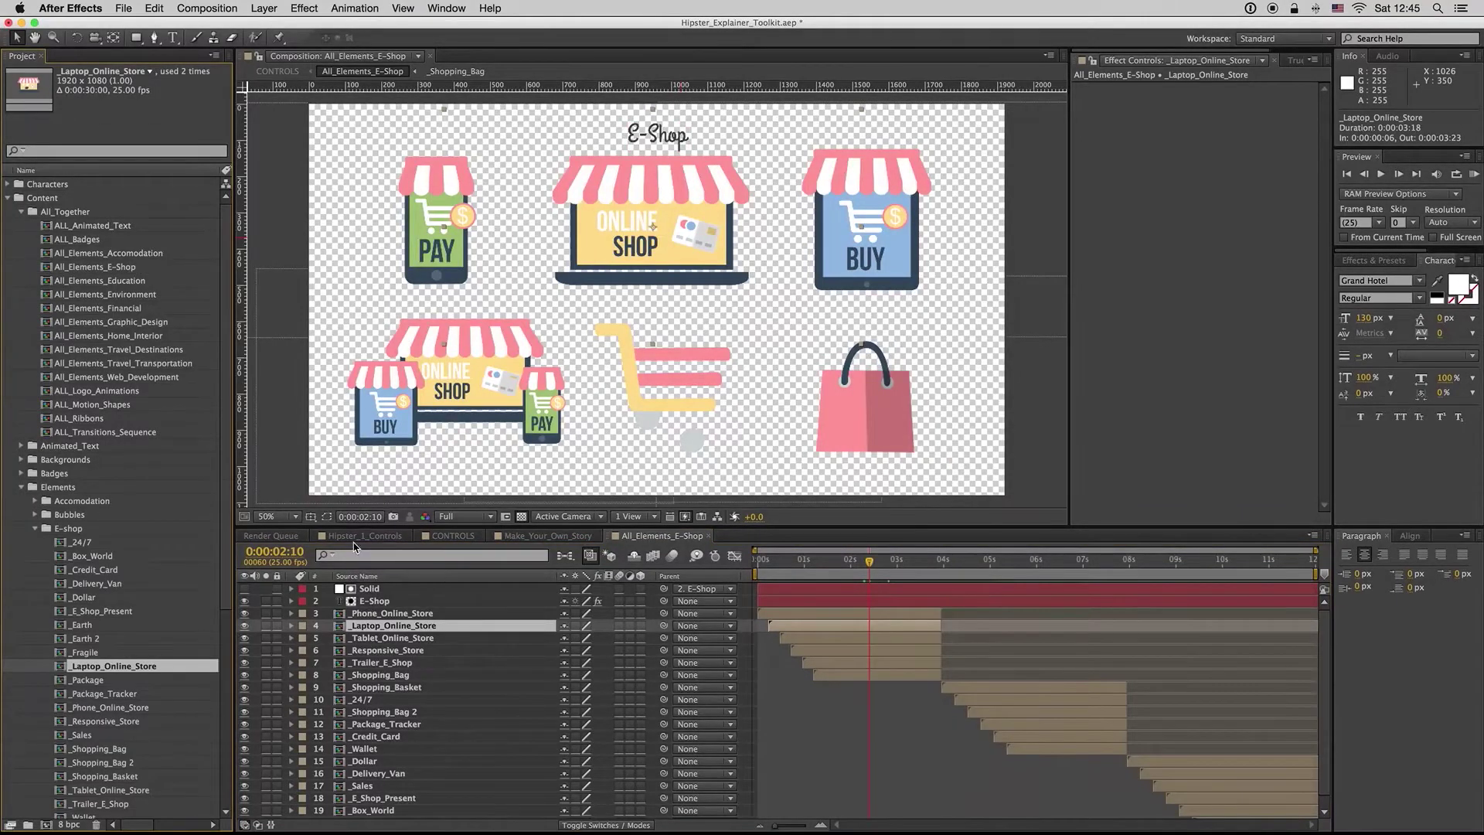
pyautogui.scroll(-3, 224, 485)
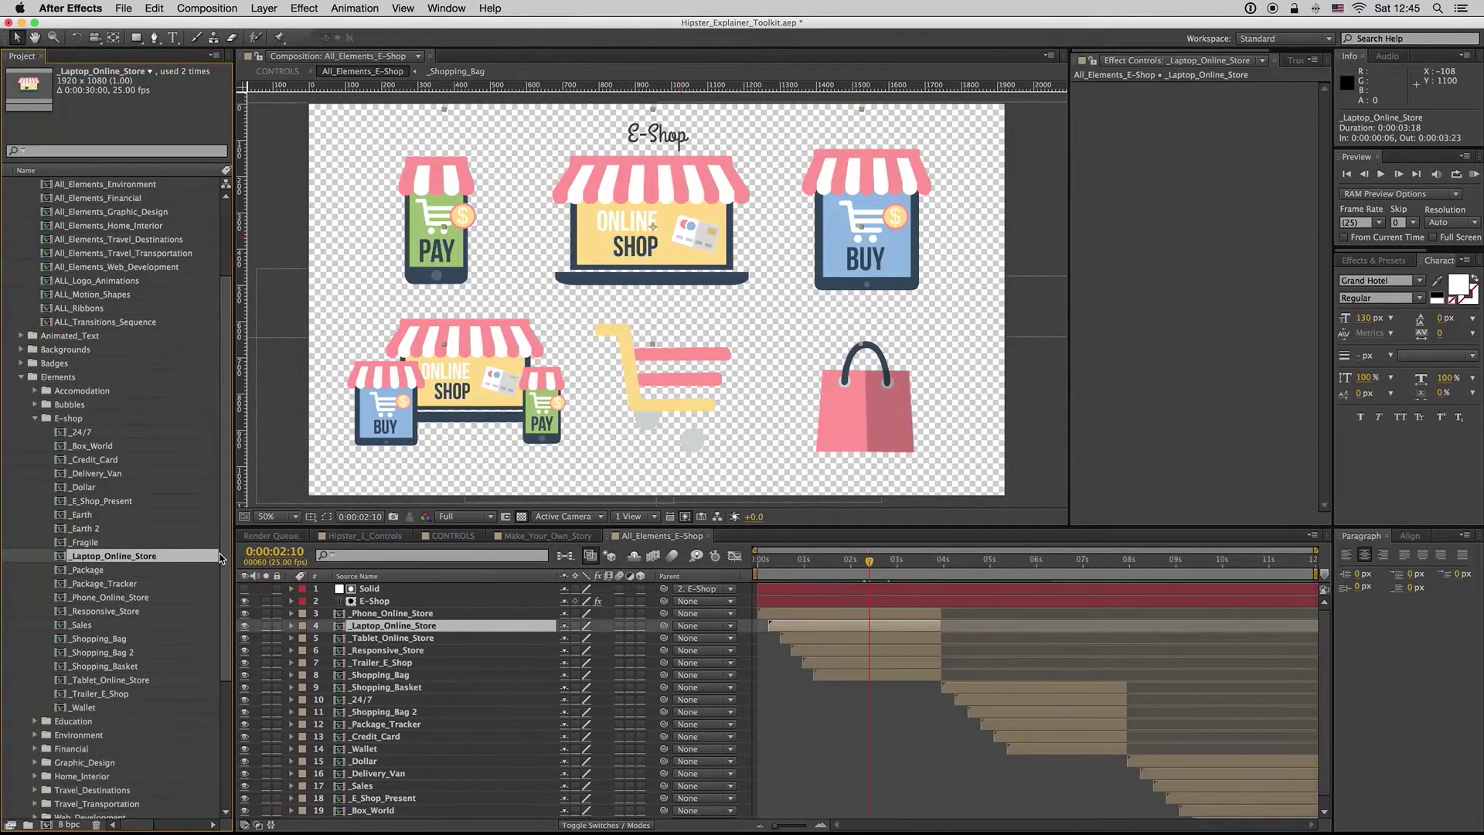
# - Add _Laptop_Online_Store to Make_Your_Own_Story and scale it down to 66%
pyautogui.click(544, 536)
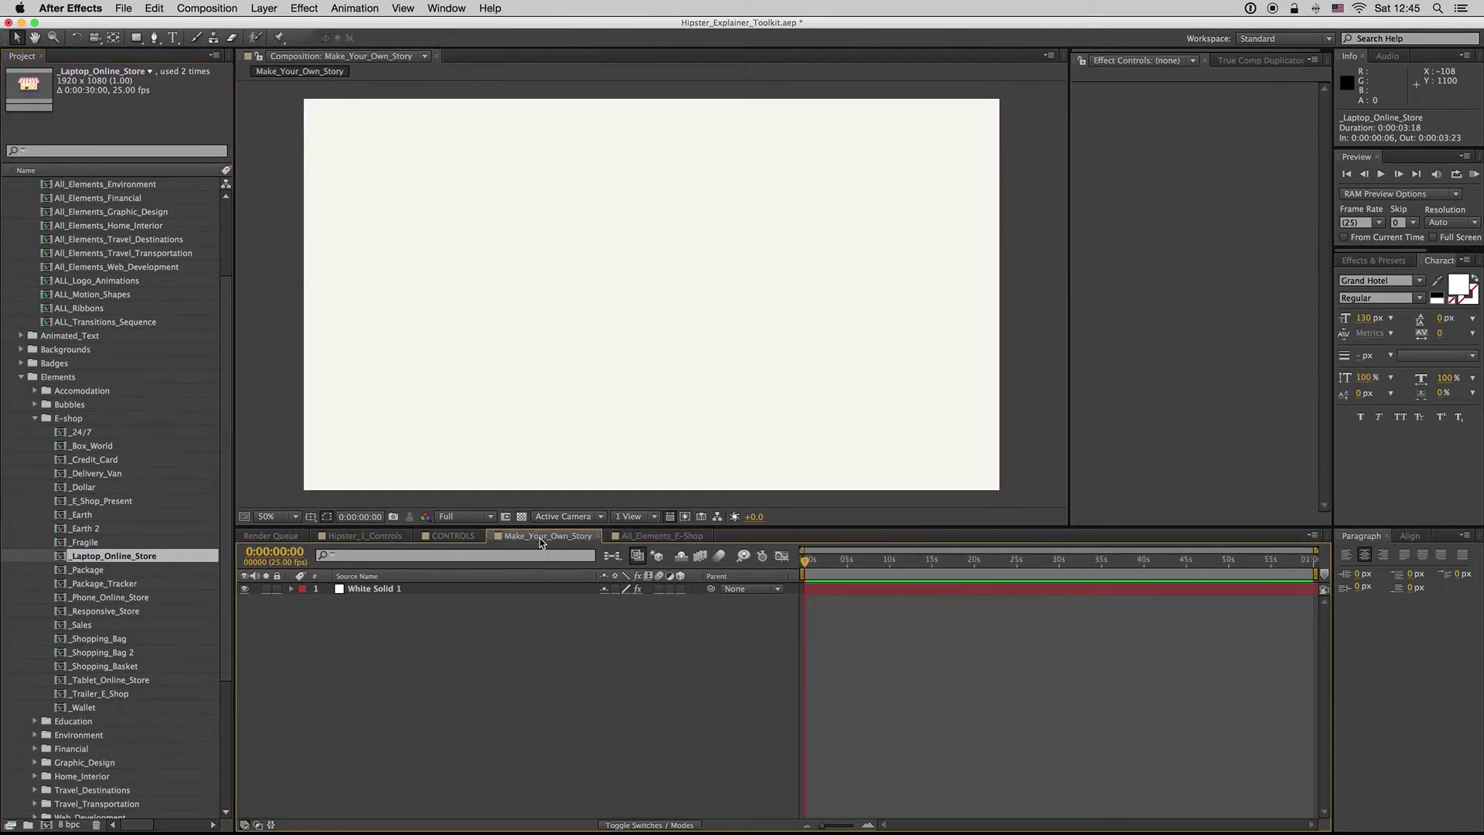
pyautogui.moveTo(142, 585); pyautogui.dragTo(402, 583)
pyautogui.moveTo(805, 562); pyautogui.dragTo(847, 566)
pyautogui.hotkey('alt', 'shift', 's')
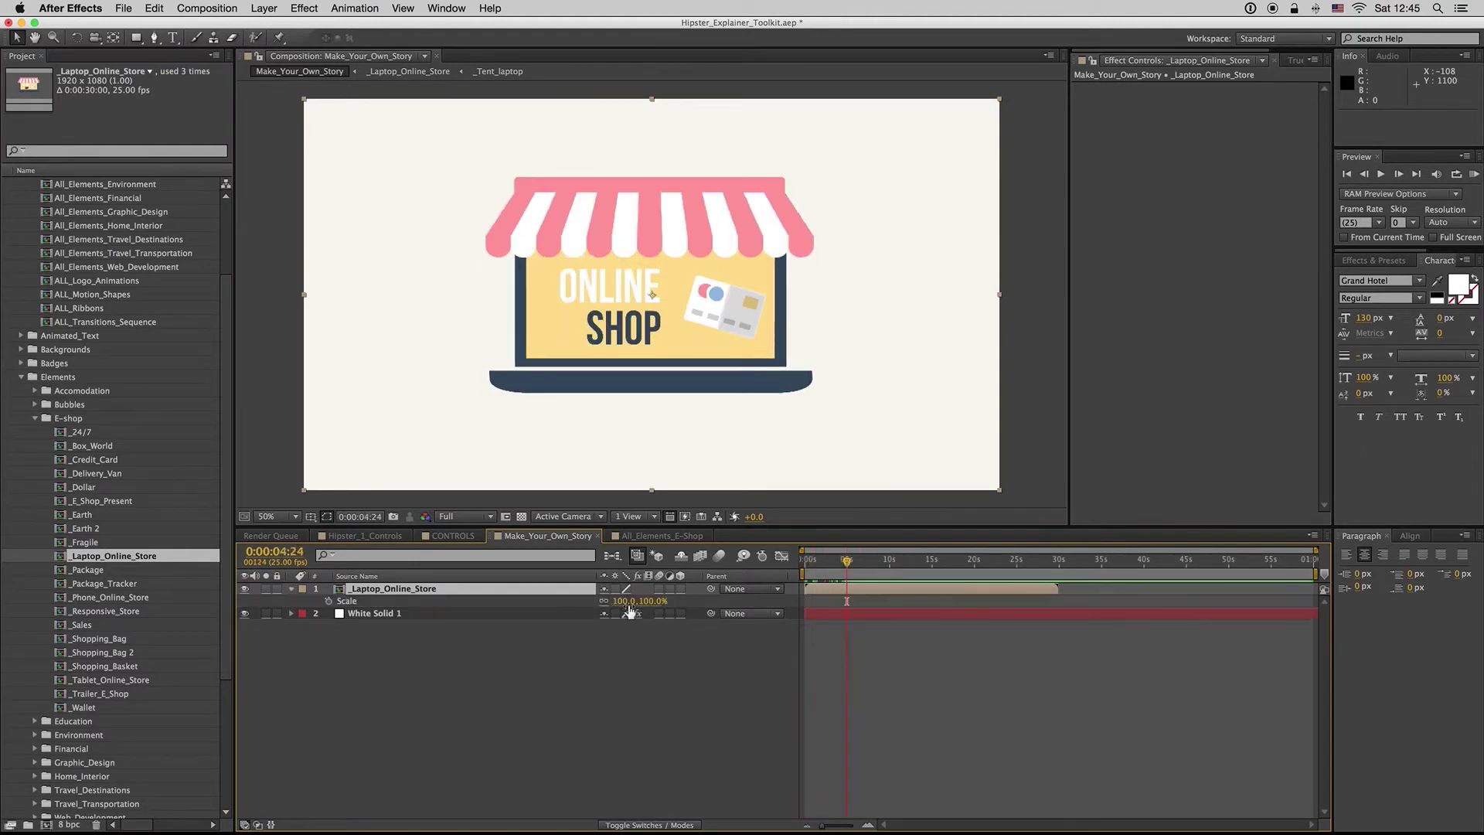
pyautogui.moveTo(628, 600); pyautogui.dragTo(561, 590)
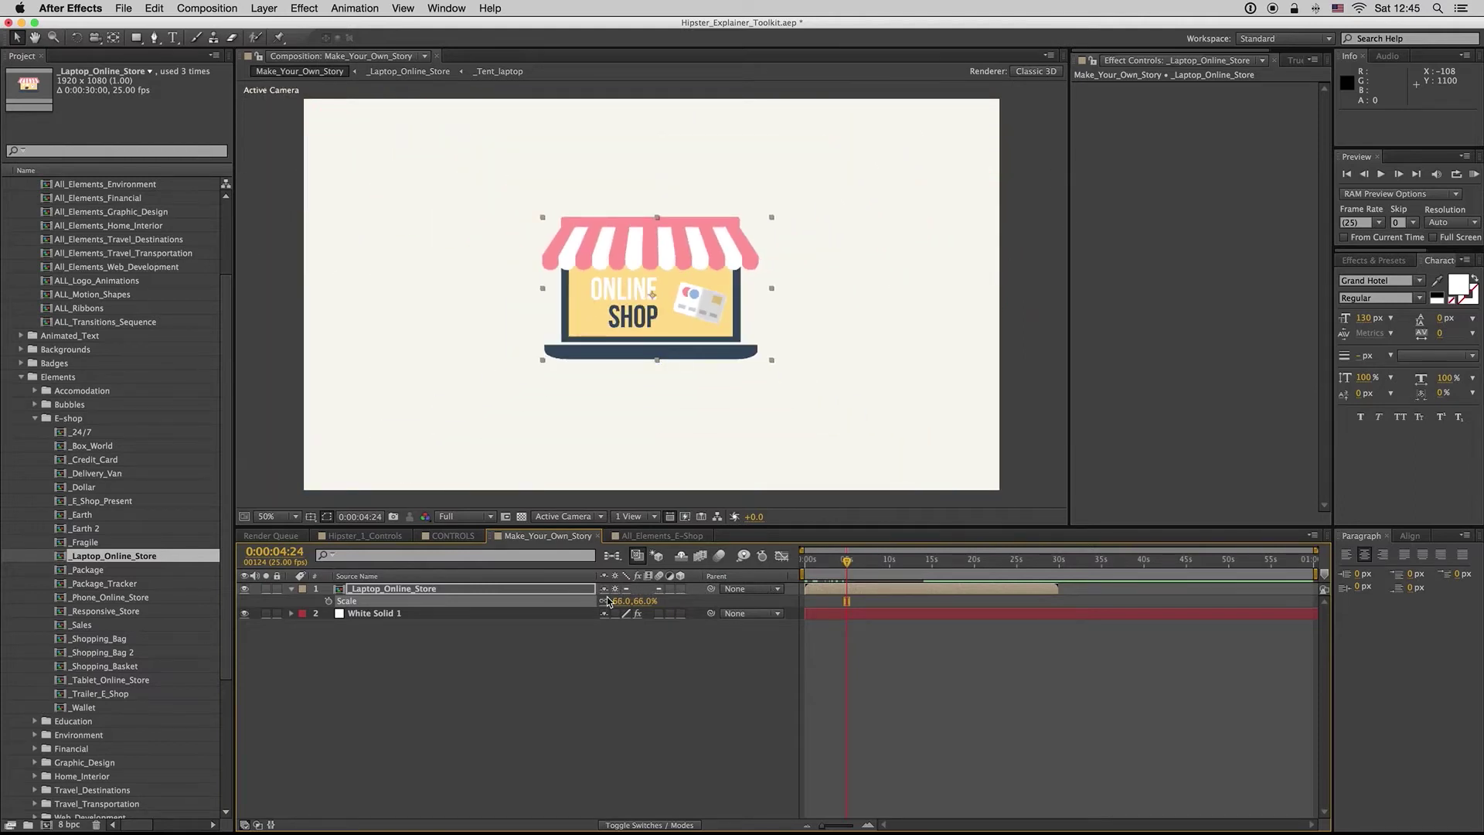
pyautogui.click(292, 589)
# - Close the All_Elements_E-Shop composition
pyautogui.click(662, 537)
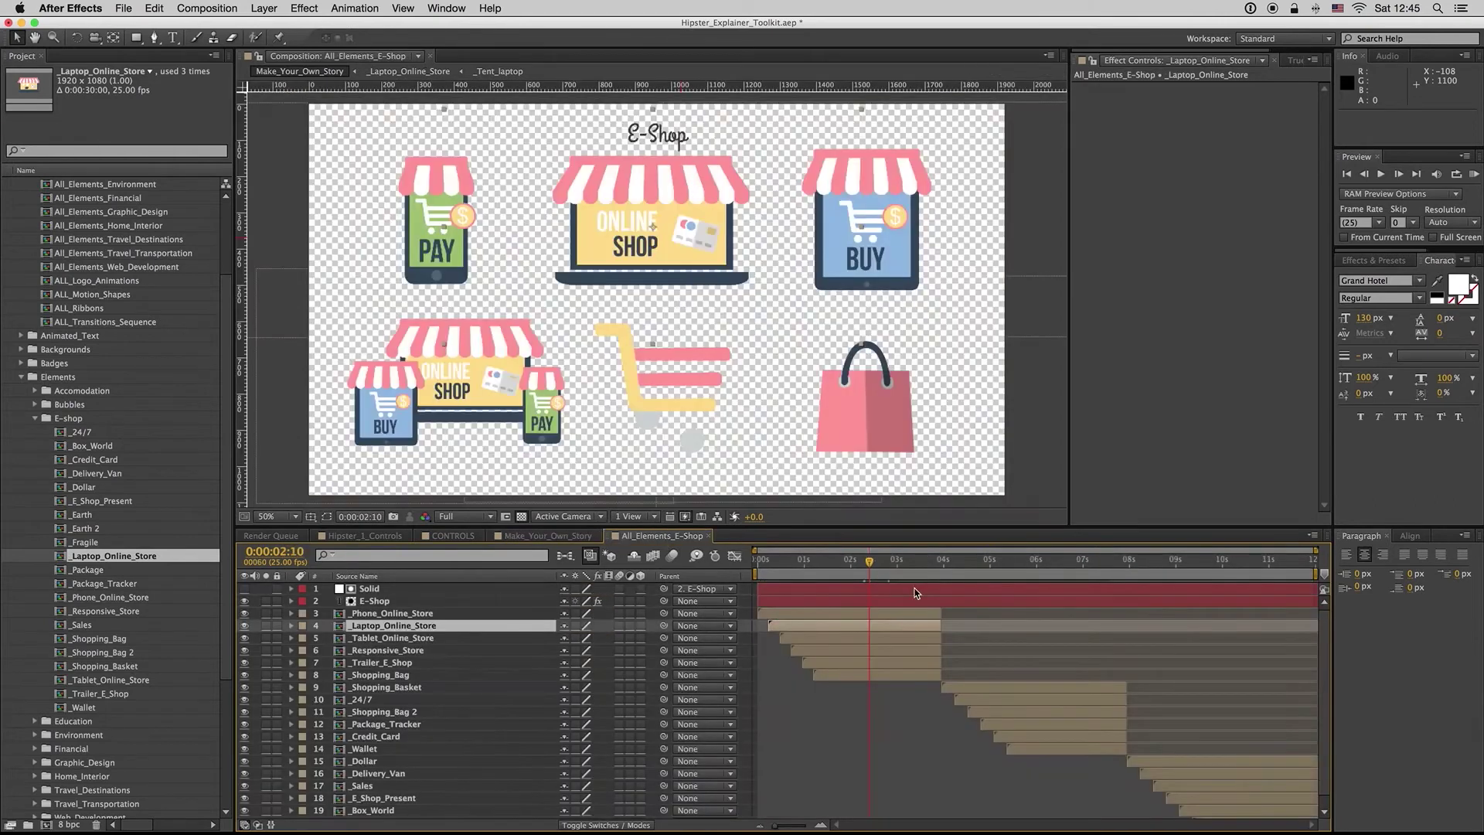
pyautogui.click(1030, 560)
pyautogui.click(710, 535)
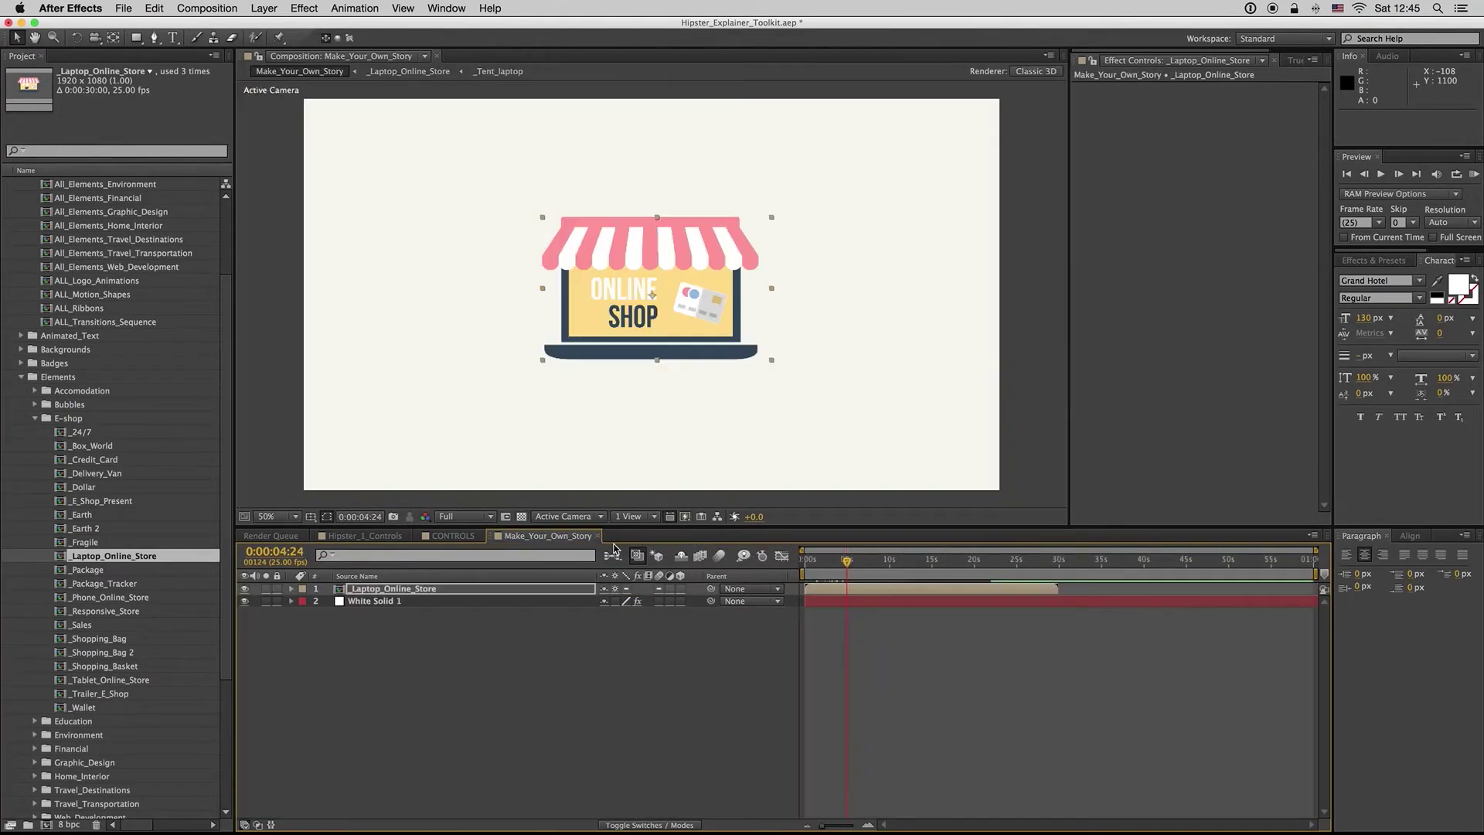
# - Switch to CONTROLS and zoom its timeline out to the full sequence
pyautogui.click(452, 536)
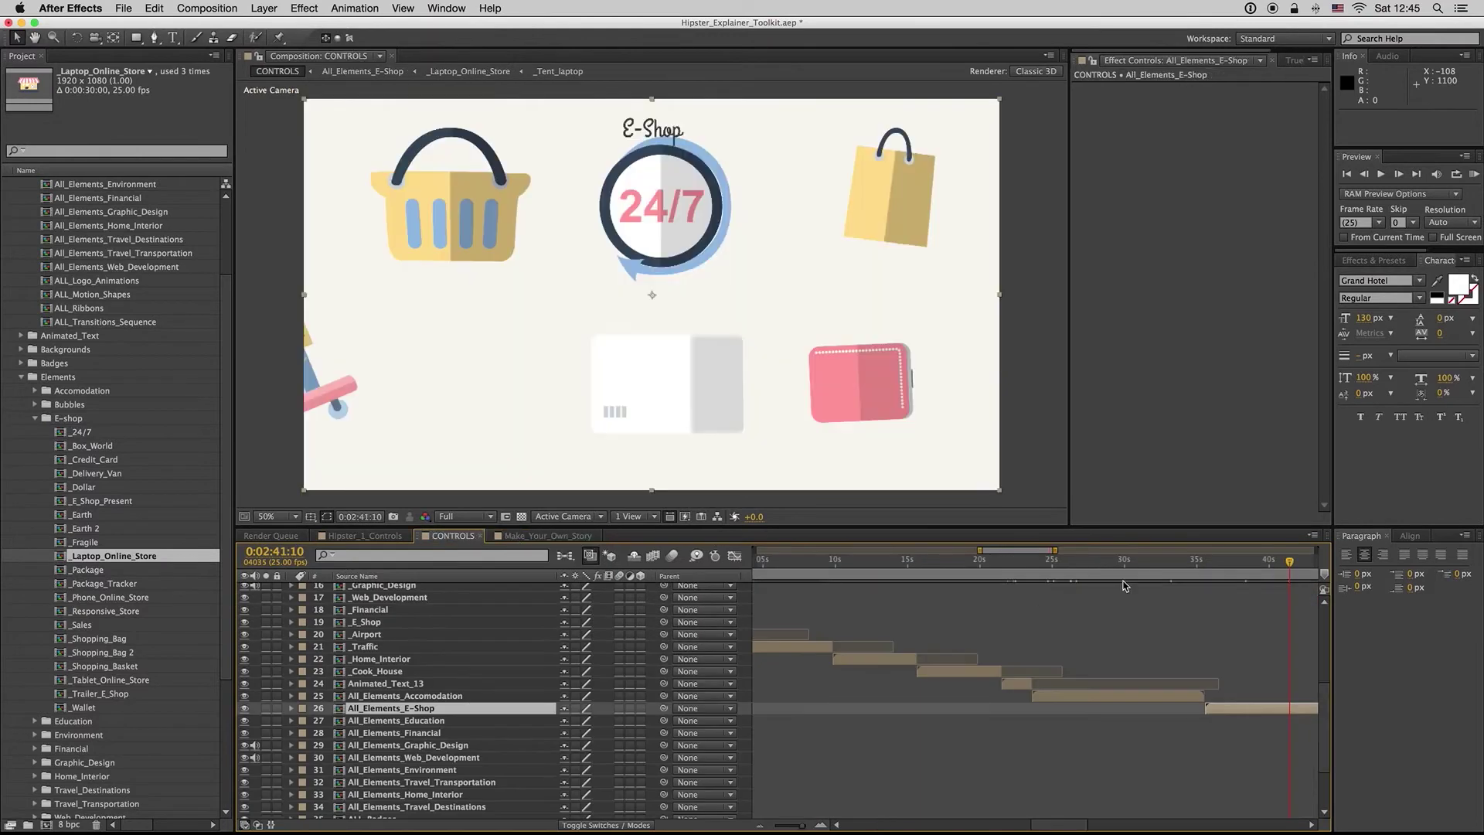
pyautogui.click(1106, 562)
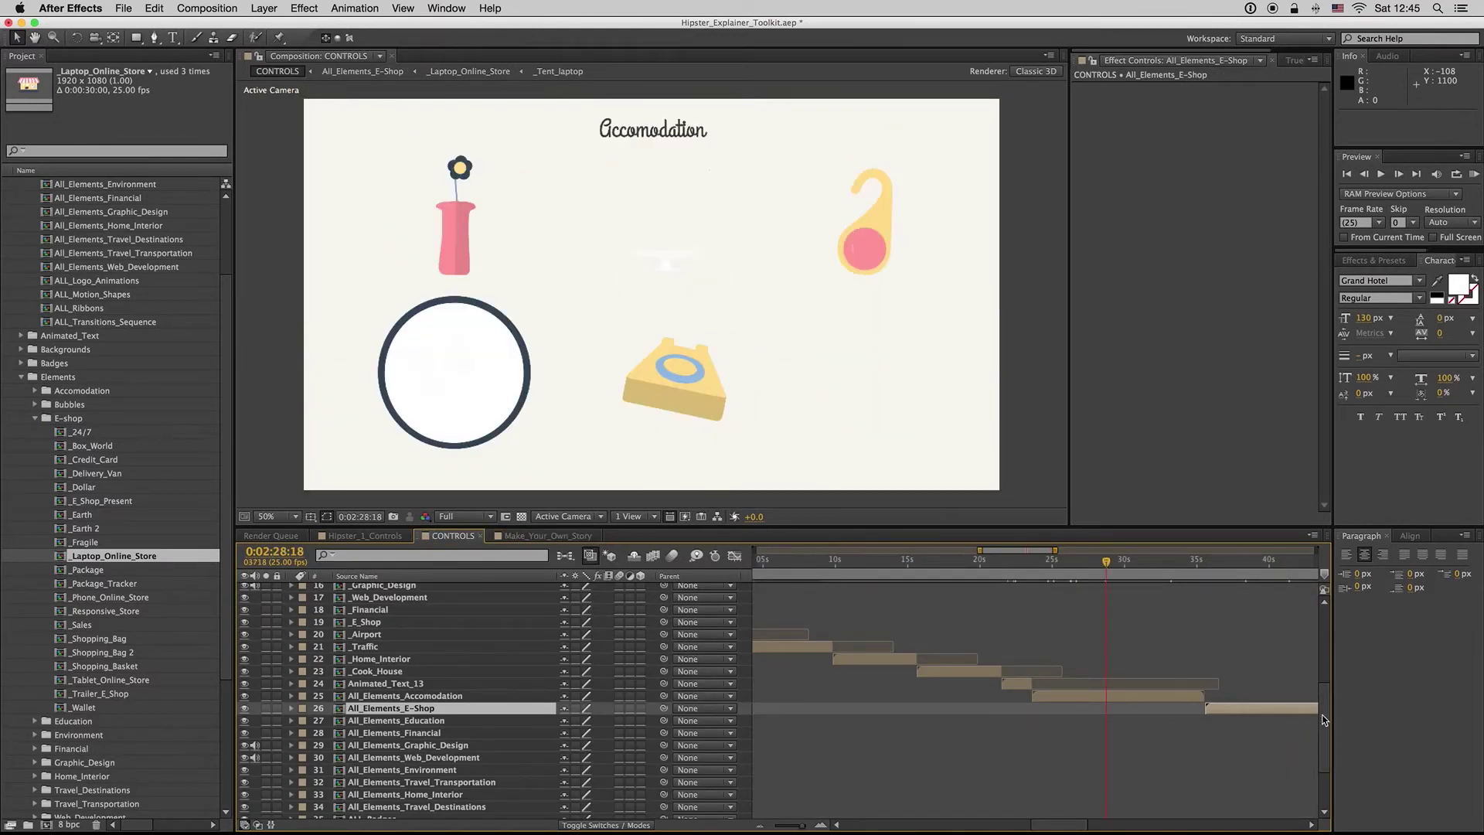
pyautogui.moveTo(1325, 723); pyautogui.dragTo(1321, 616)
pyautogui.click(884, 590)
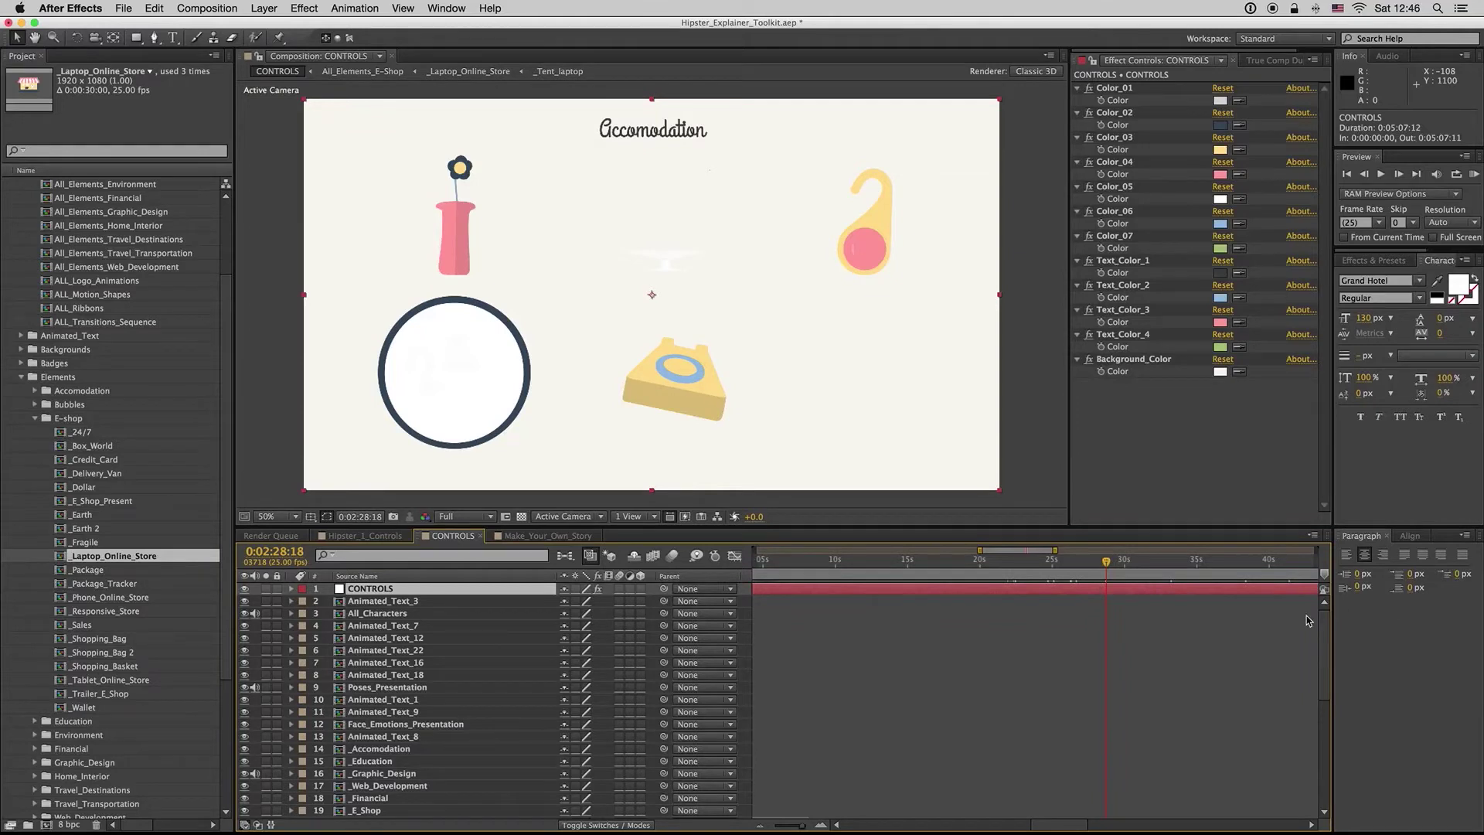
pyautogui.press('-')
pyautogui.press('-')
pyautogui.press('-')
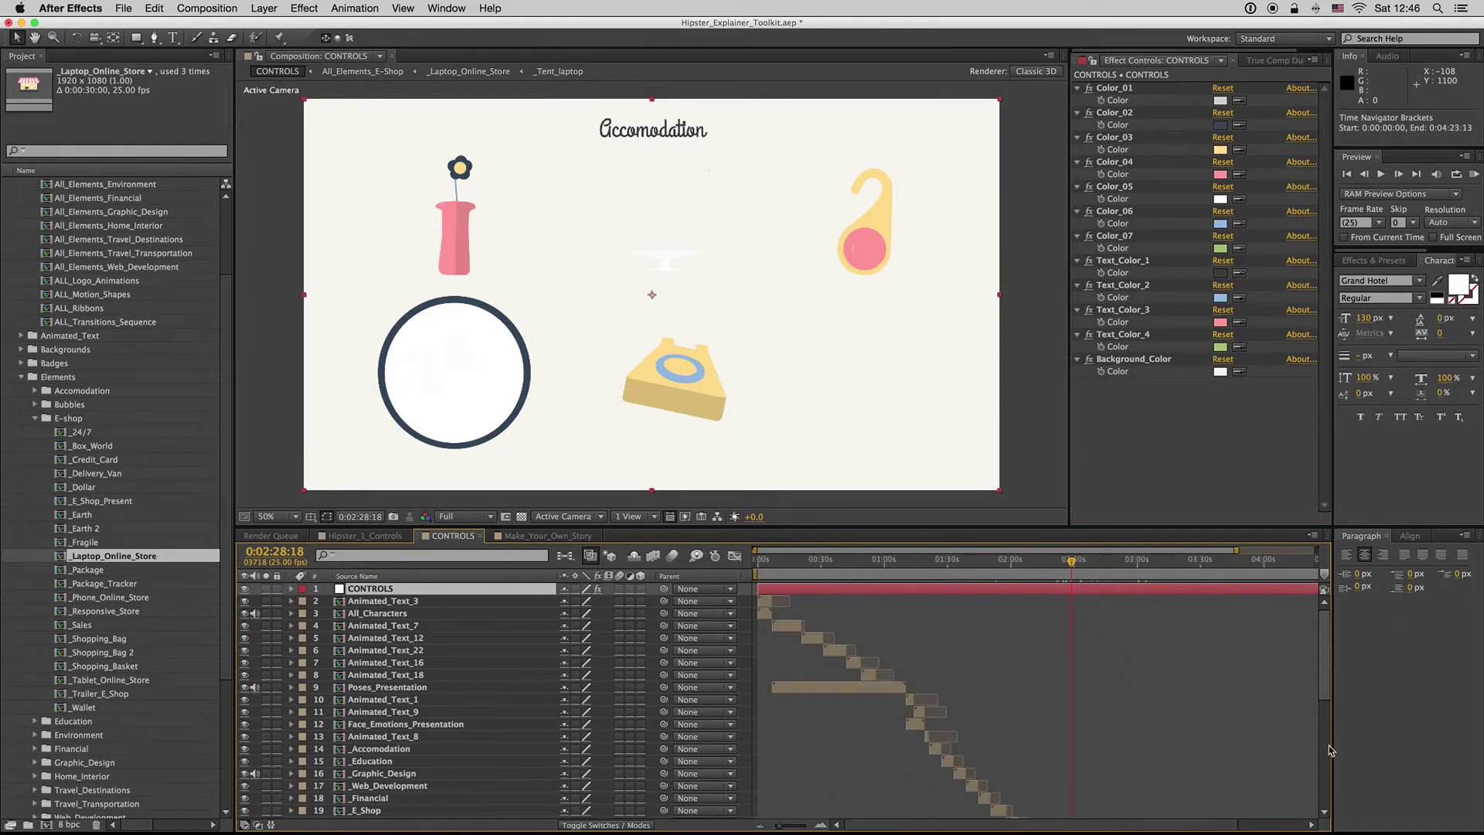
pyautogui.press('-')
pyautogui.scroll(-6, 1056, 618)
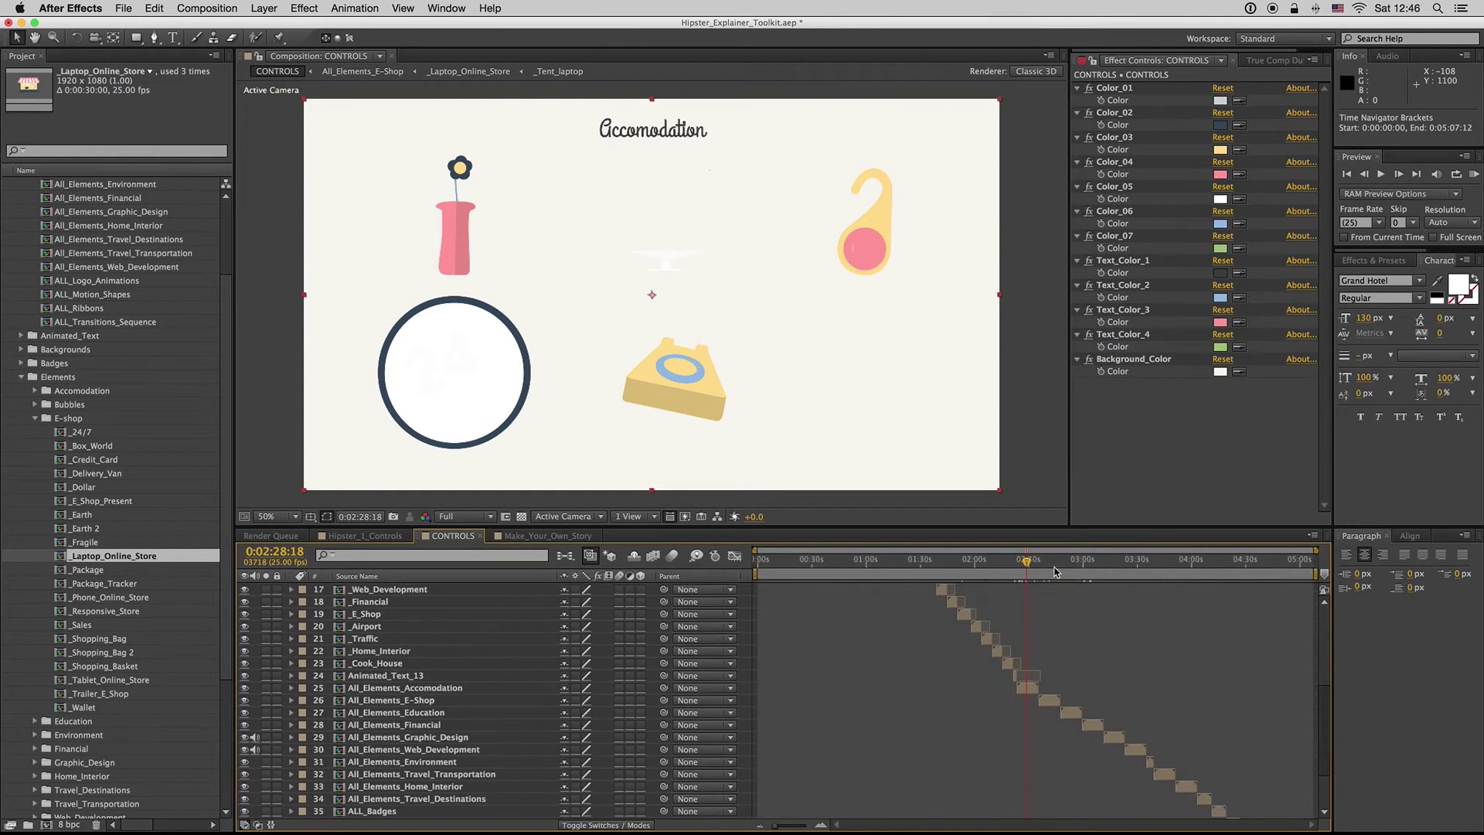
# - Jump to the Travel Destinations section near 0:04:06 and open the All_Elements_Travel_Destinations precomp
pyautogui.click(1132, 572)
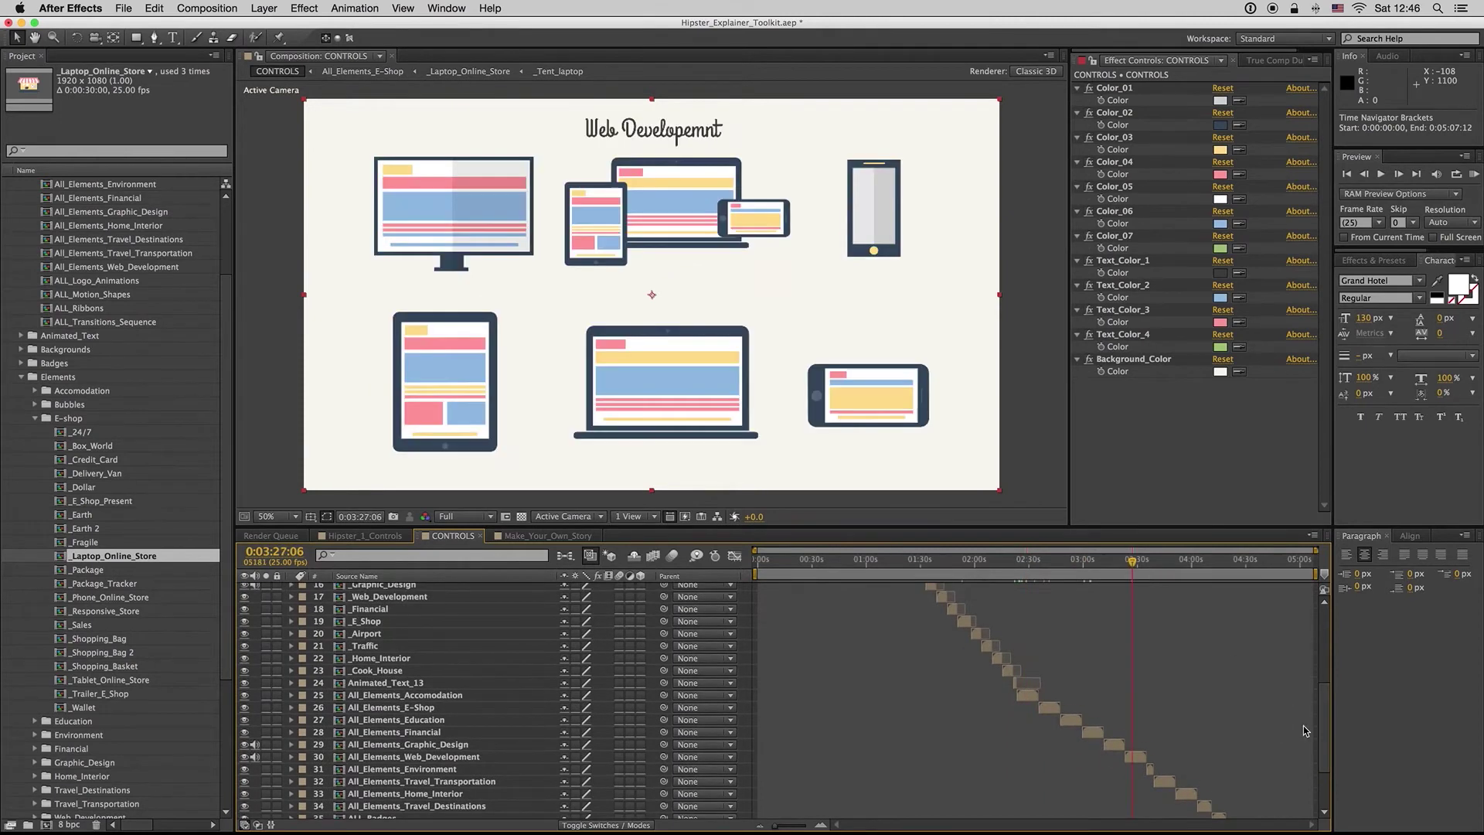
pyautogui.scroll(-3, 1323, 765)
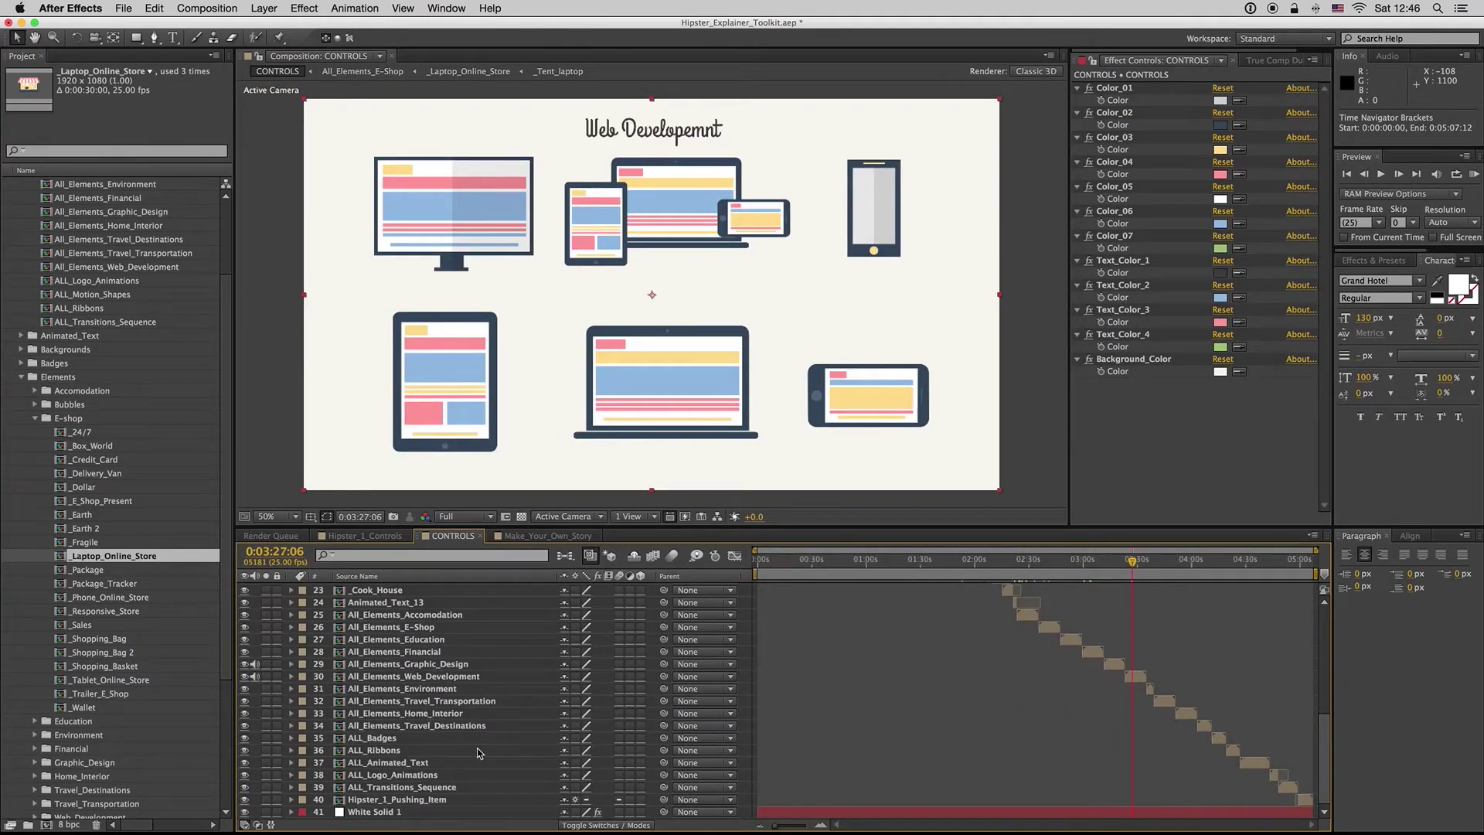
pyautogui.click(426, 726)
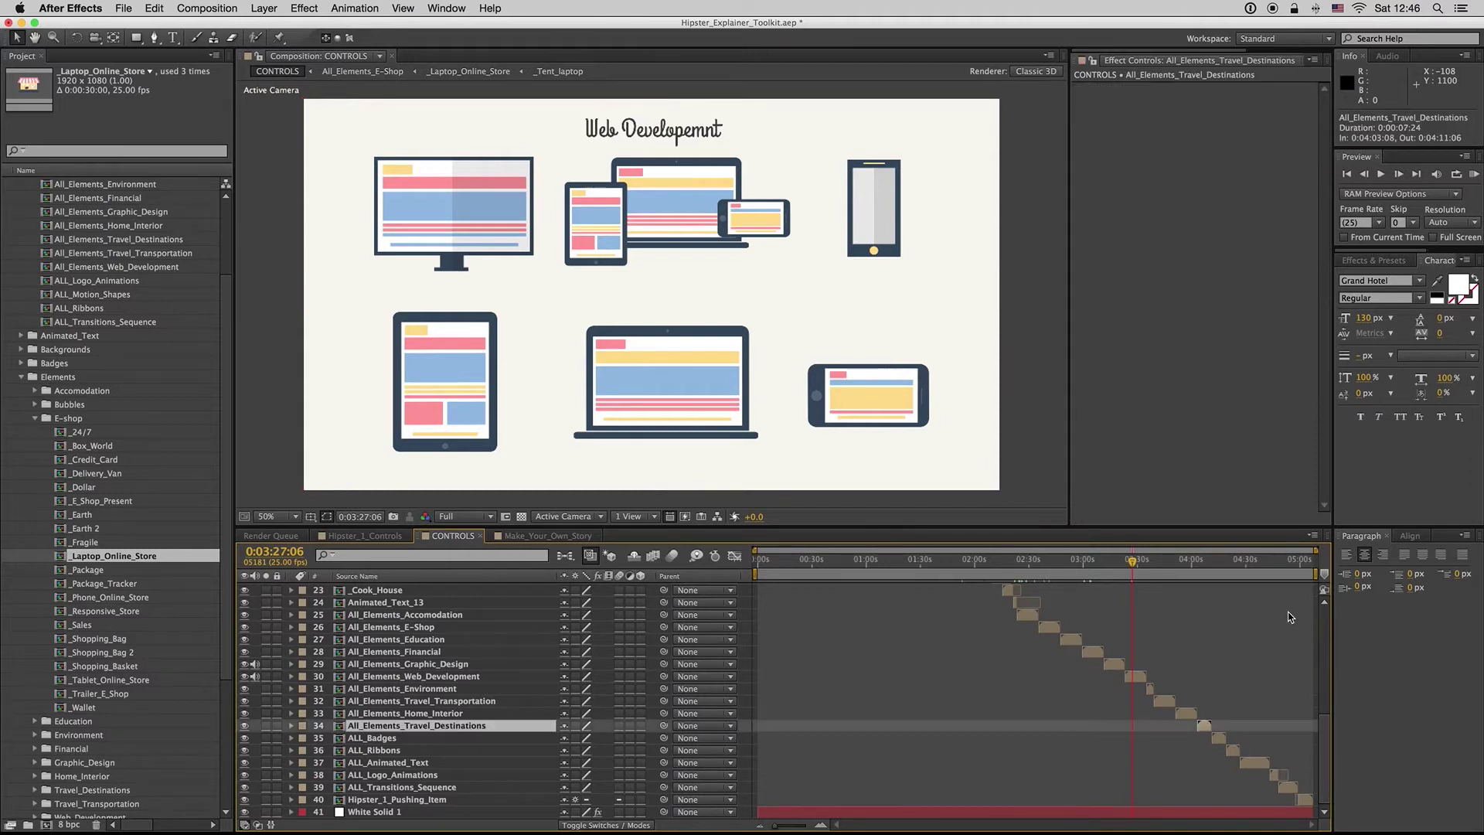
pyautogui.click(1203, 562)
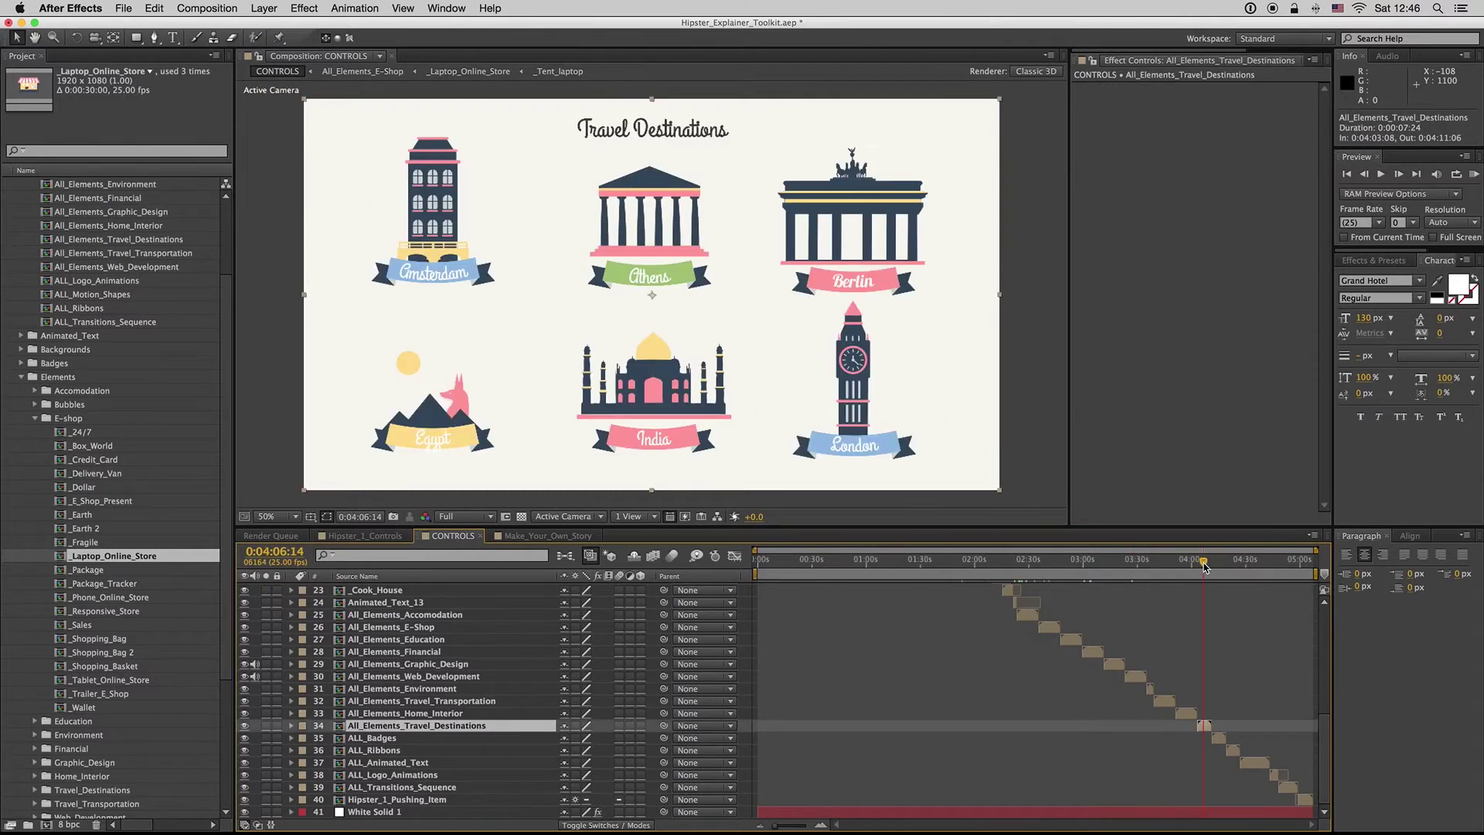
pyautogui.press('=')
pyautogui.press('=')
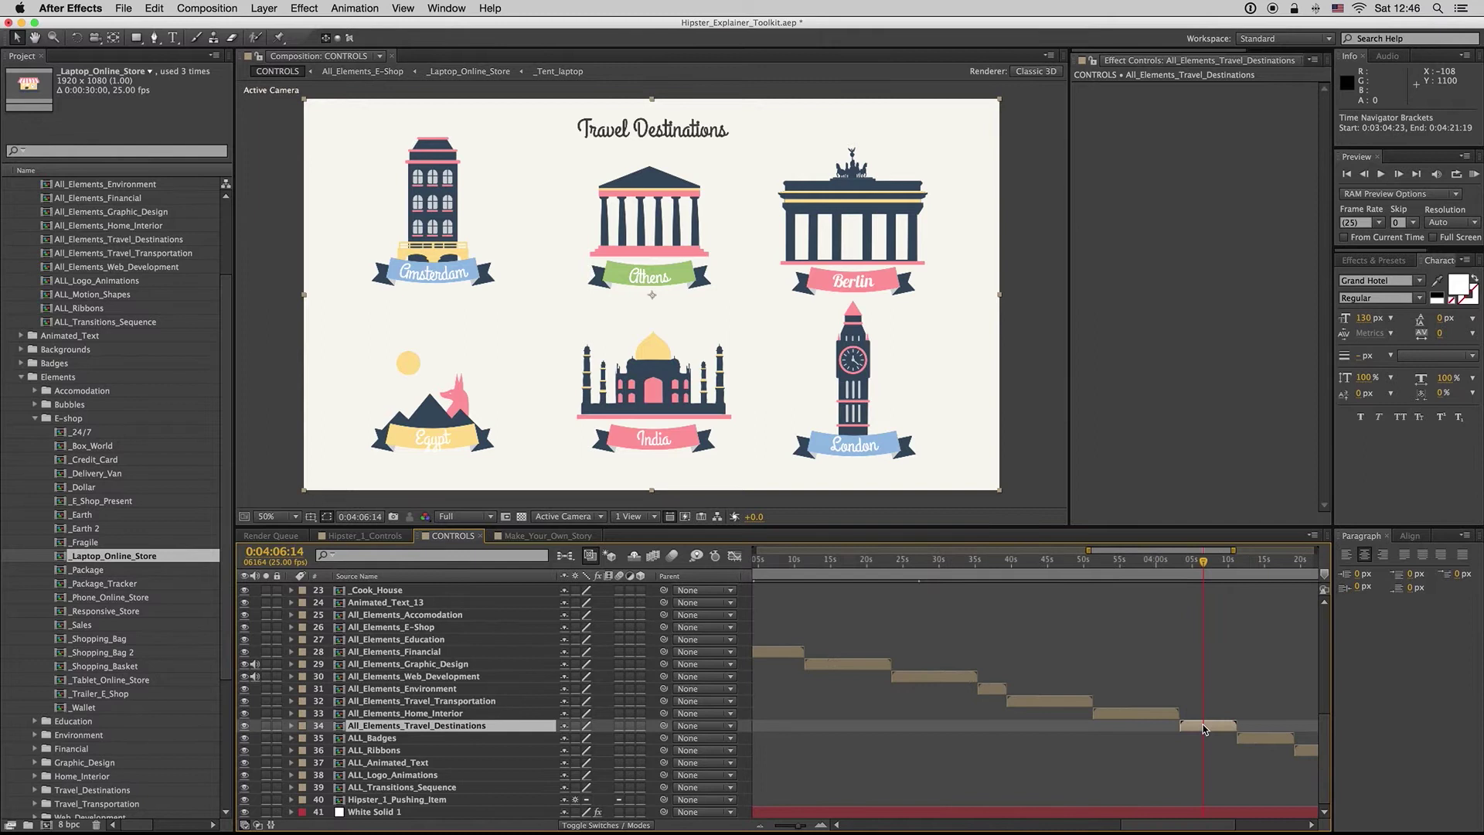
pyautogui.doubleClick(1203, 727)
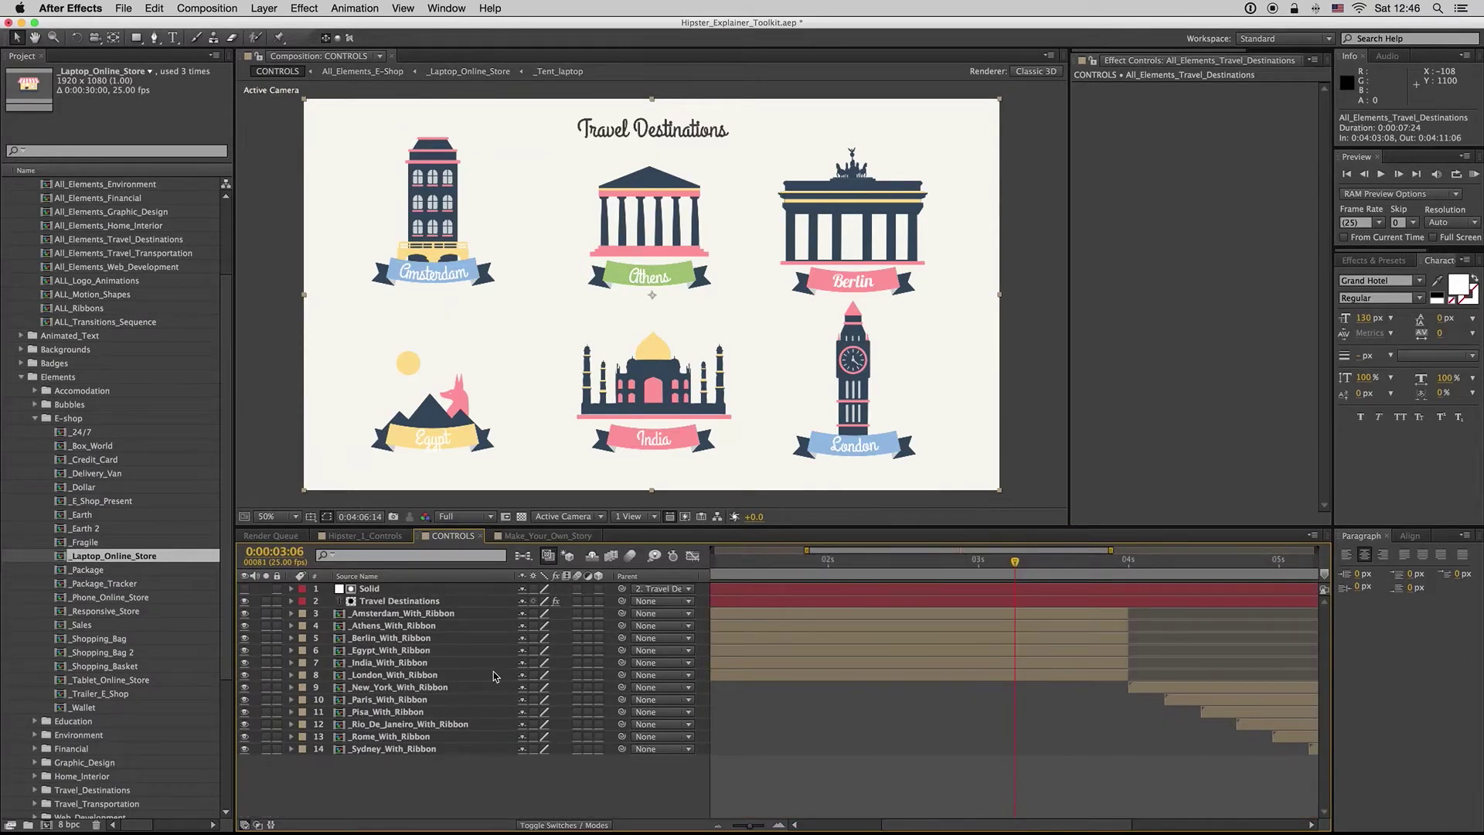
# - Reveal the _Amsterdam_With_Ribbon layer's source in the project
pyautogui.click(439, 615)
pyautogui.rightClick(444, 618)
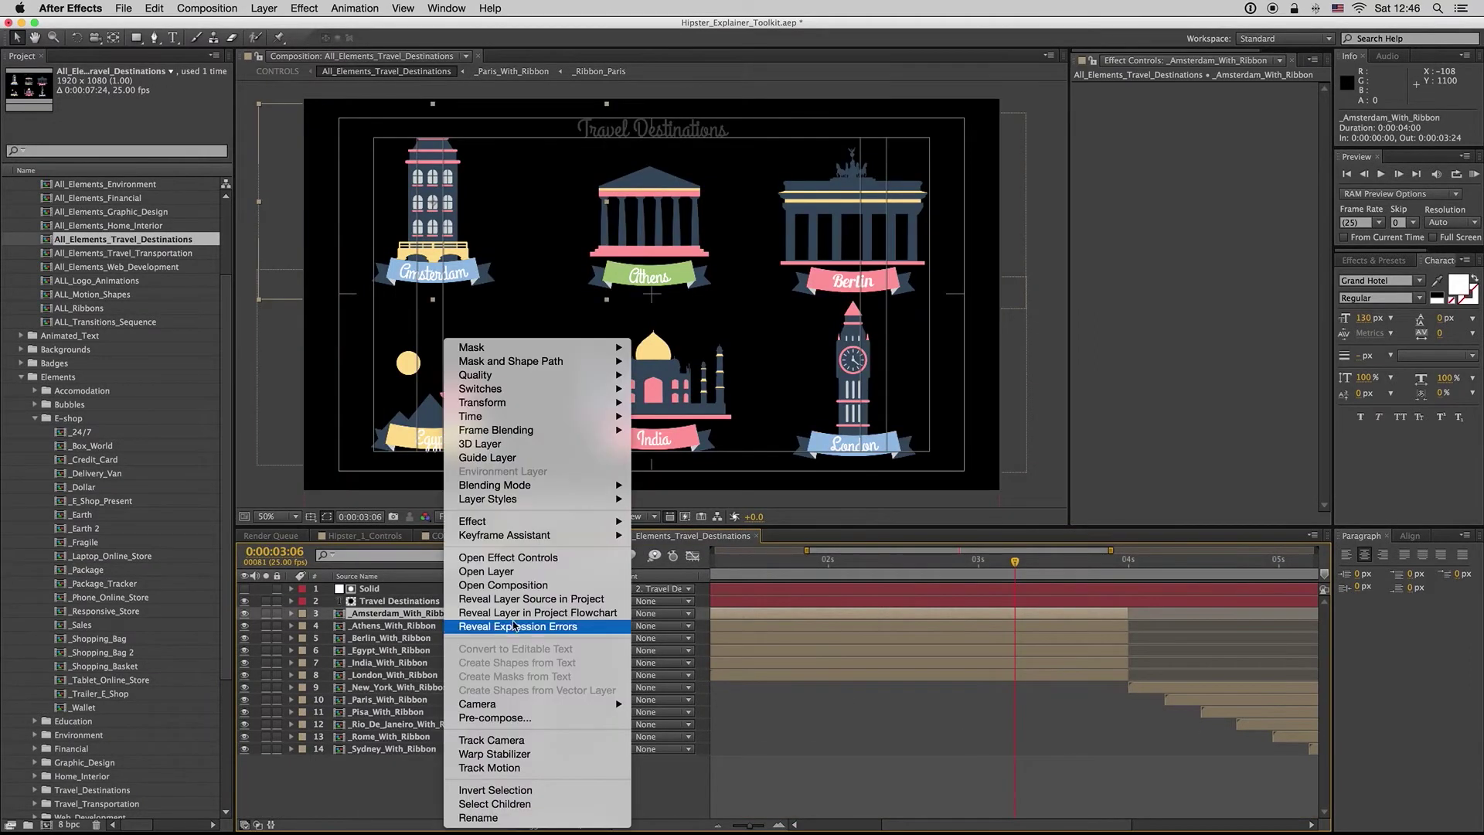
pyautogui.click(518, 602)
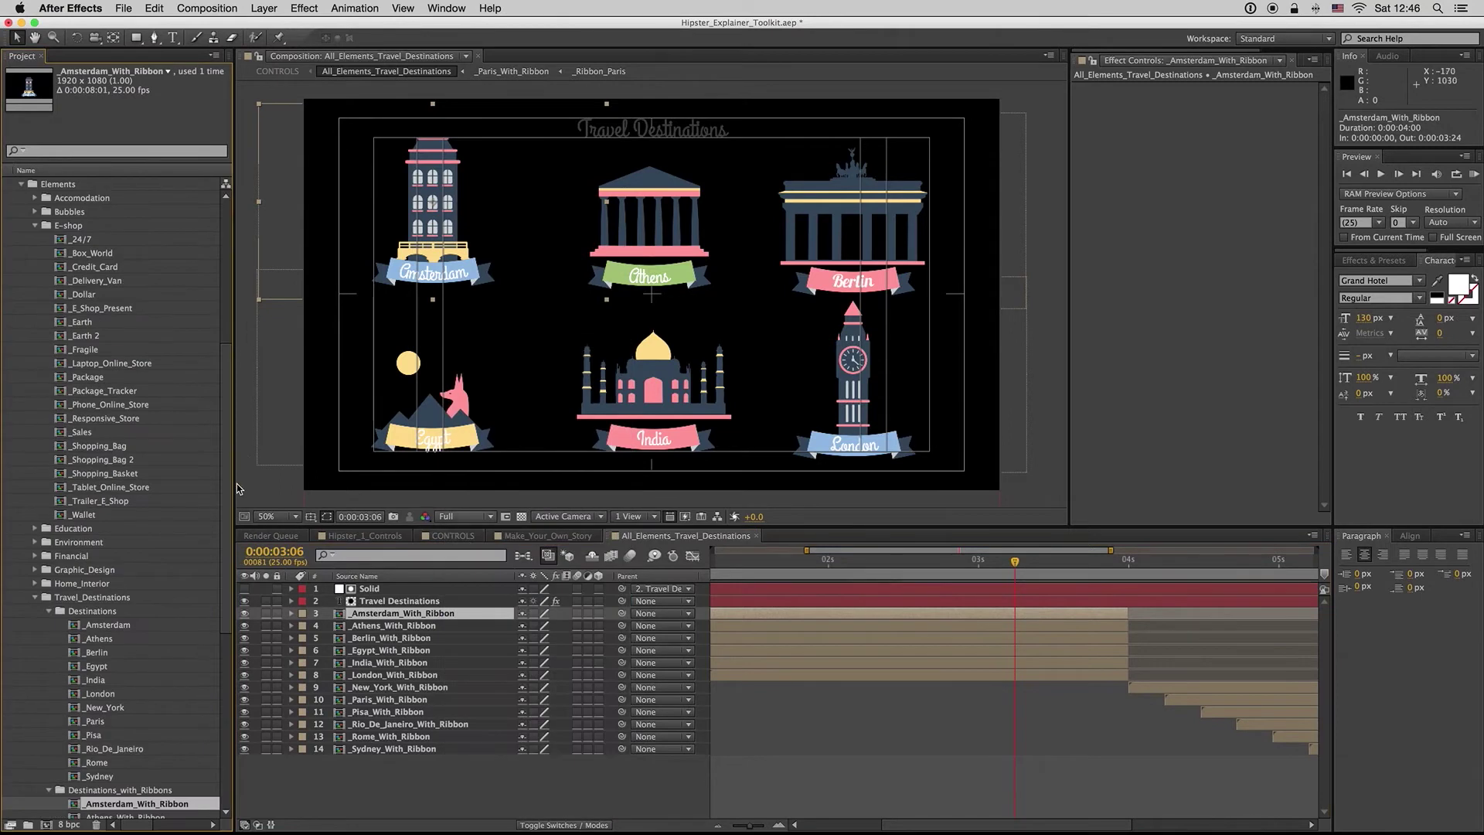
pyautogui.scroll(-5, 193, 494)
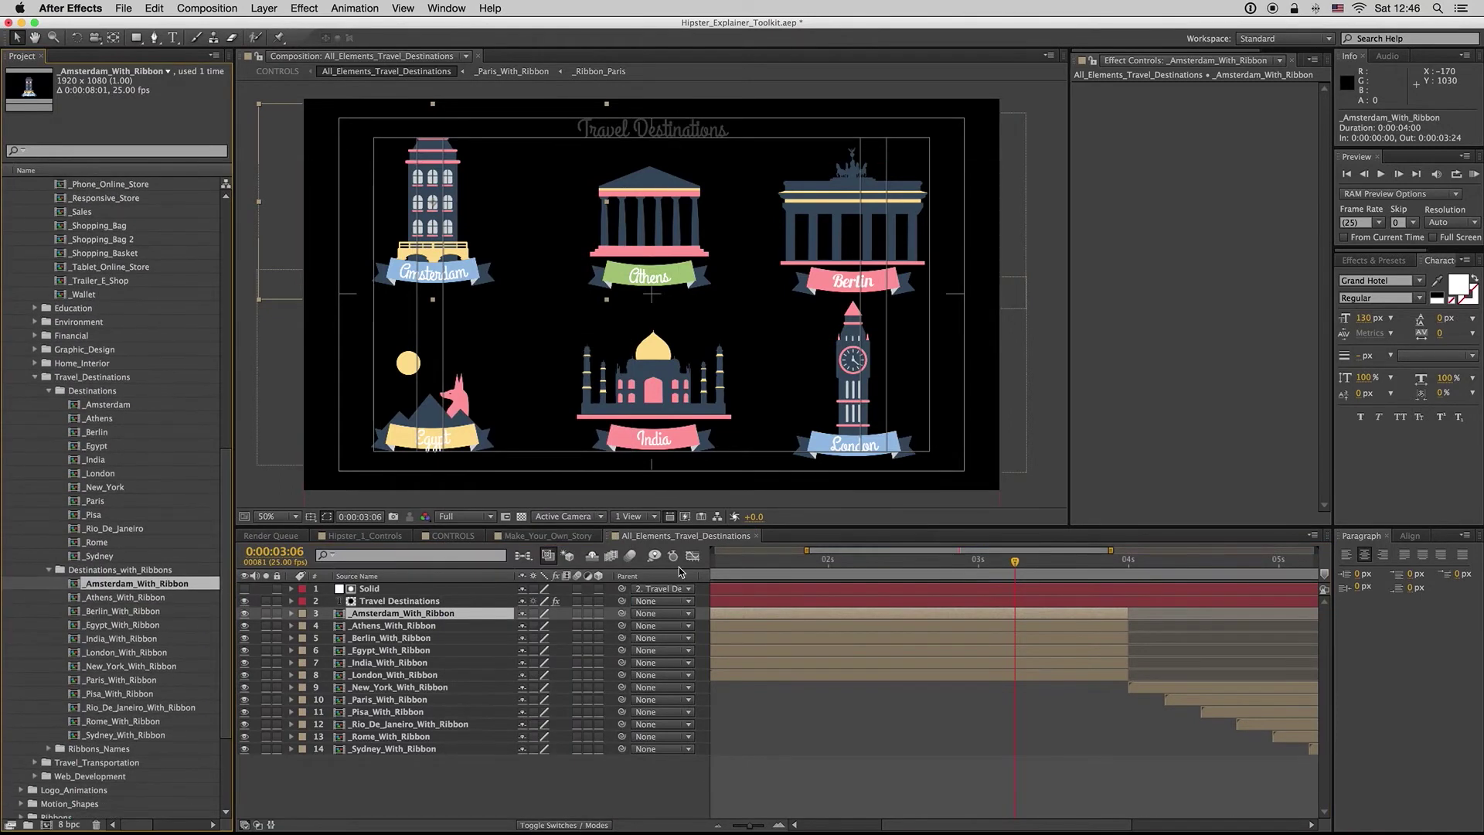
# - Close the travel destinations precomp and select the plain _Amsterdam element in Destinations
pyautogui.click(756, 536)
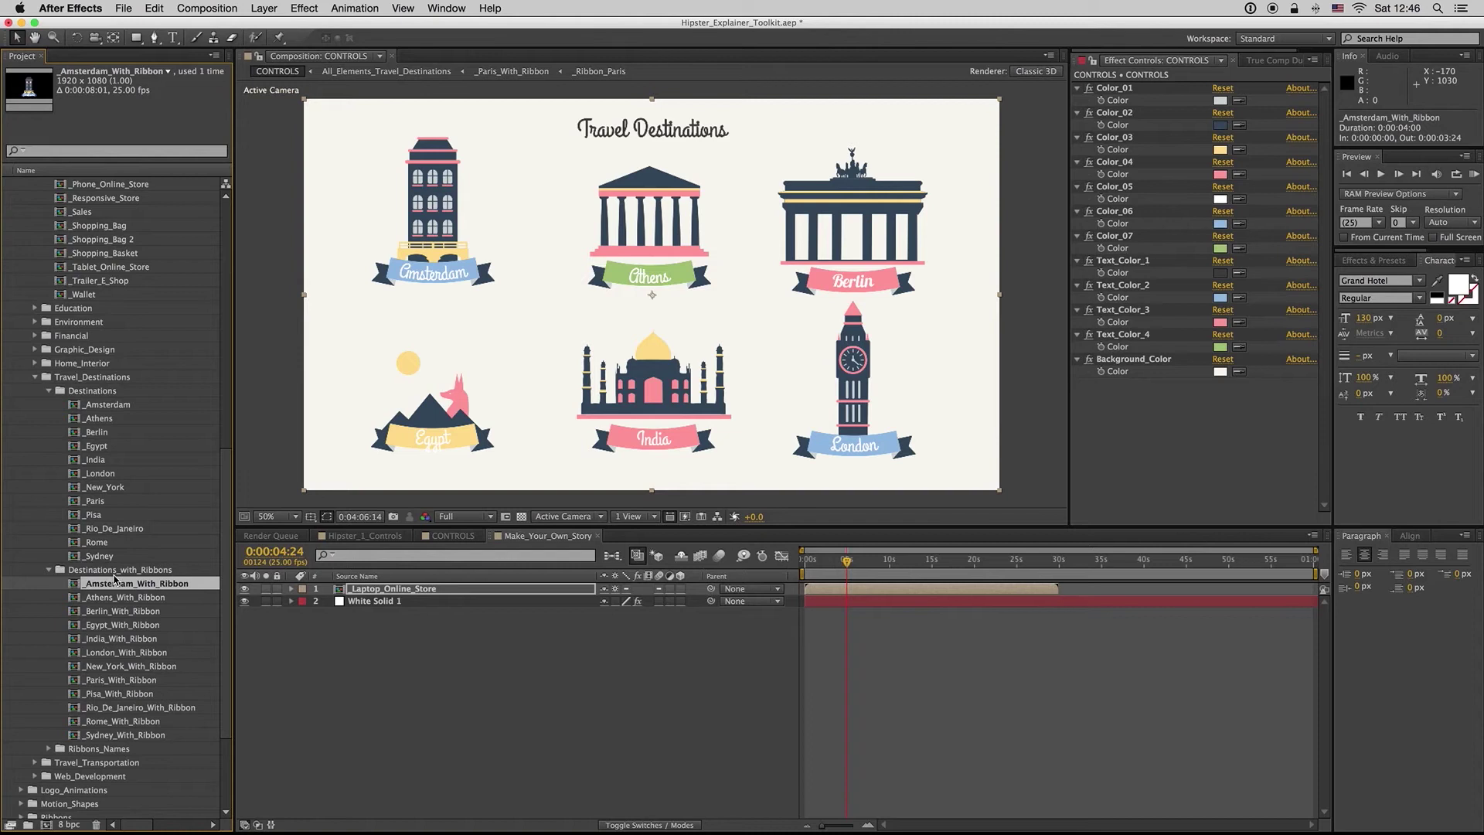
pyautogui.click(124, 571)
pyautogui.click(49, 571)
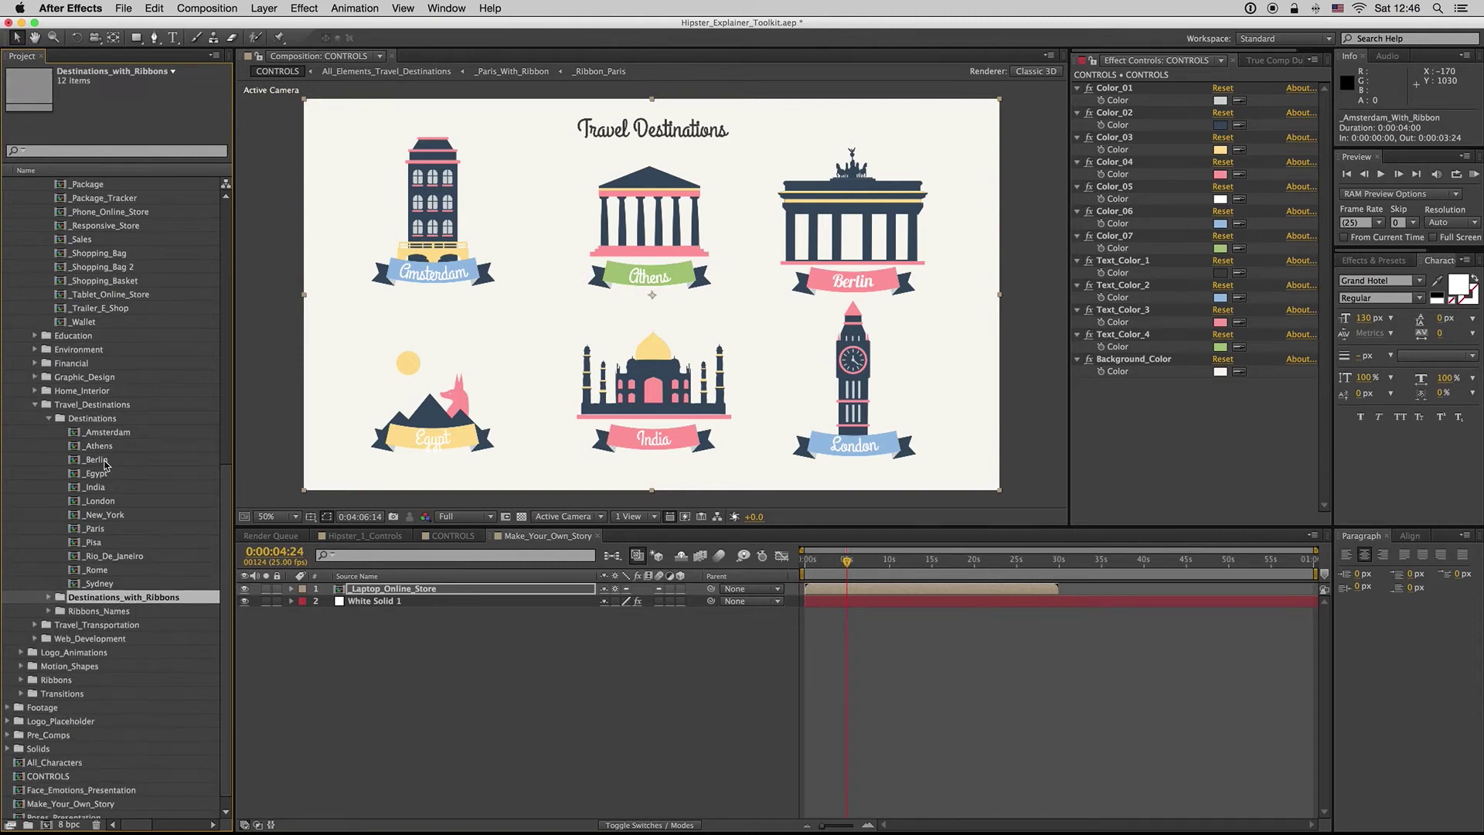
pyautogui.click(99, 433)
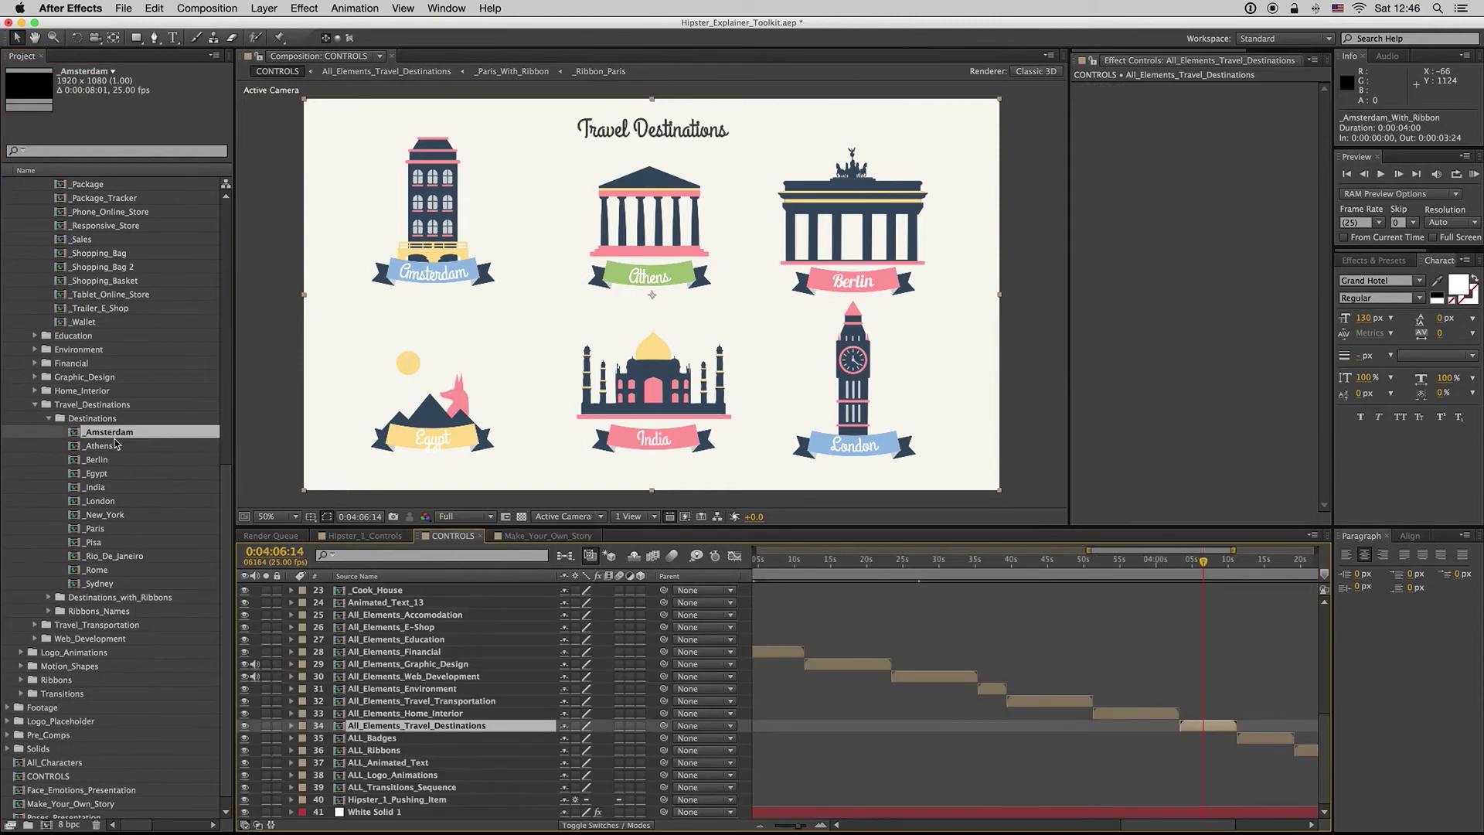
# - Add _Amsterdam to Make_Your_Own_Story and move it right of the laptop
pyautogui.click(547, 535)
pyautogui.moveTo(101, 435); pyautogui.dragTo(394, 601)
pyautogui.moveTo(714, 360); pyautogui.dragTo(844, 370)
pyautogui.moveTo(846, 561); pyautogui.dragTo(834, 565)
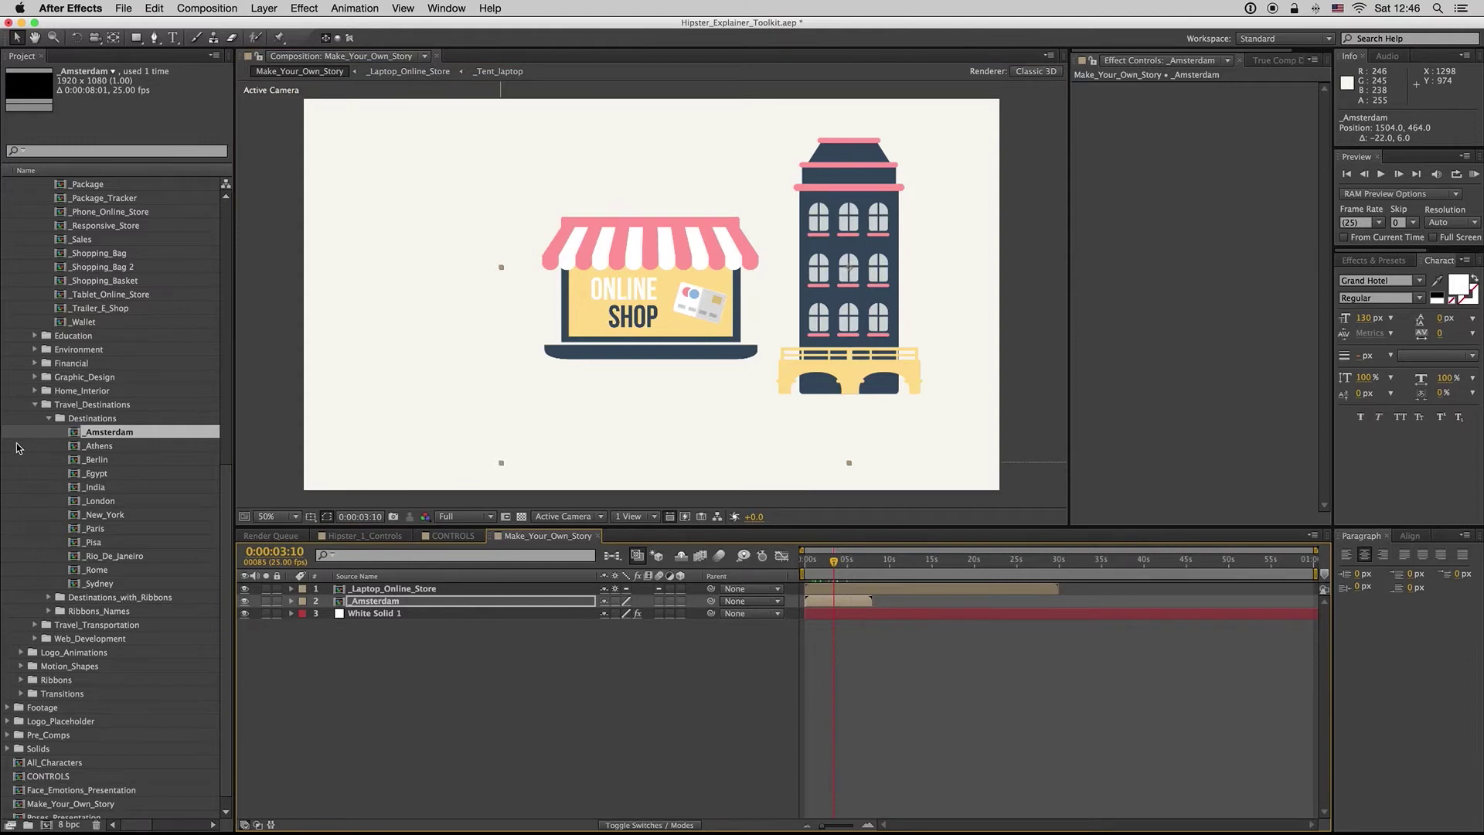
# - Collapse the Travel_Destinations, E-shop and Bubbles folders and start a project search
pyautogui.click(35, 405)
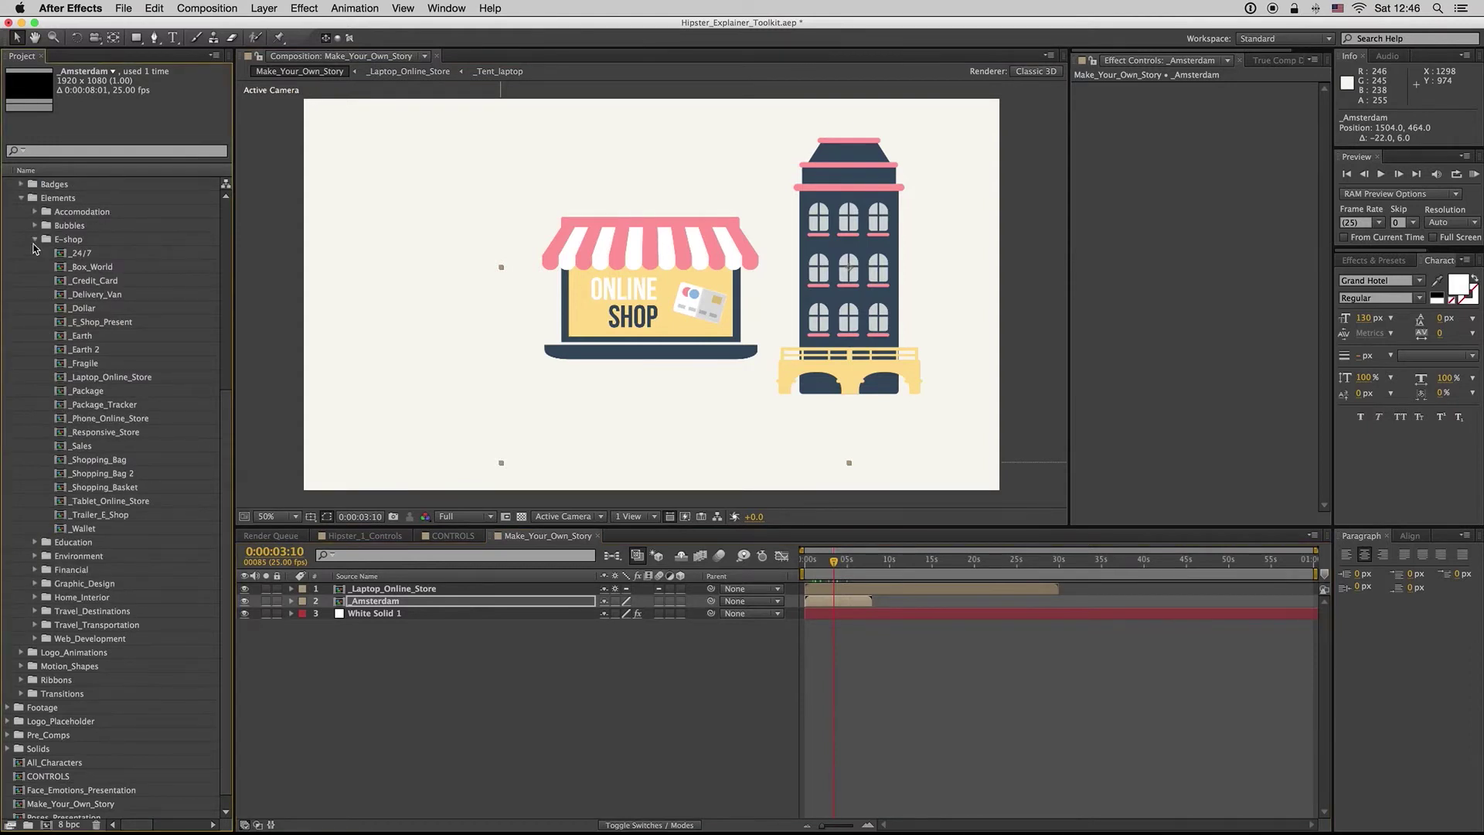
pyautogui.click(34, 240)
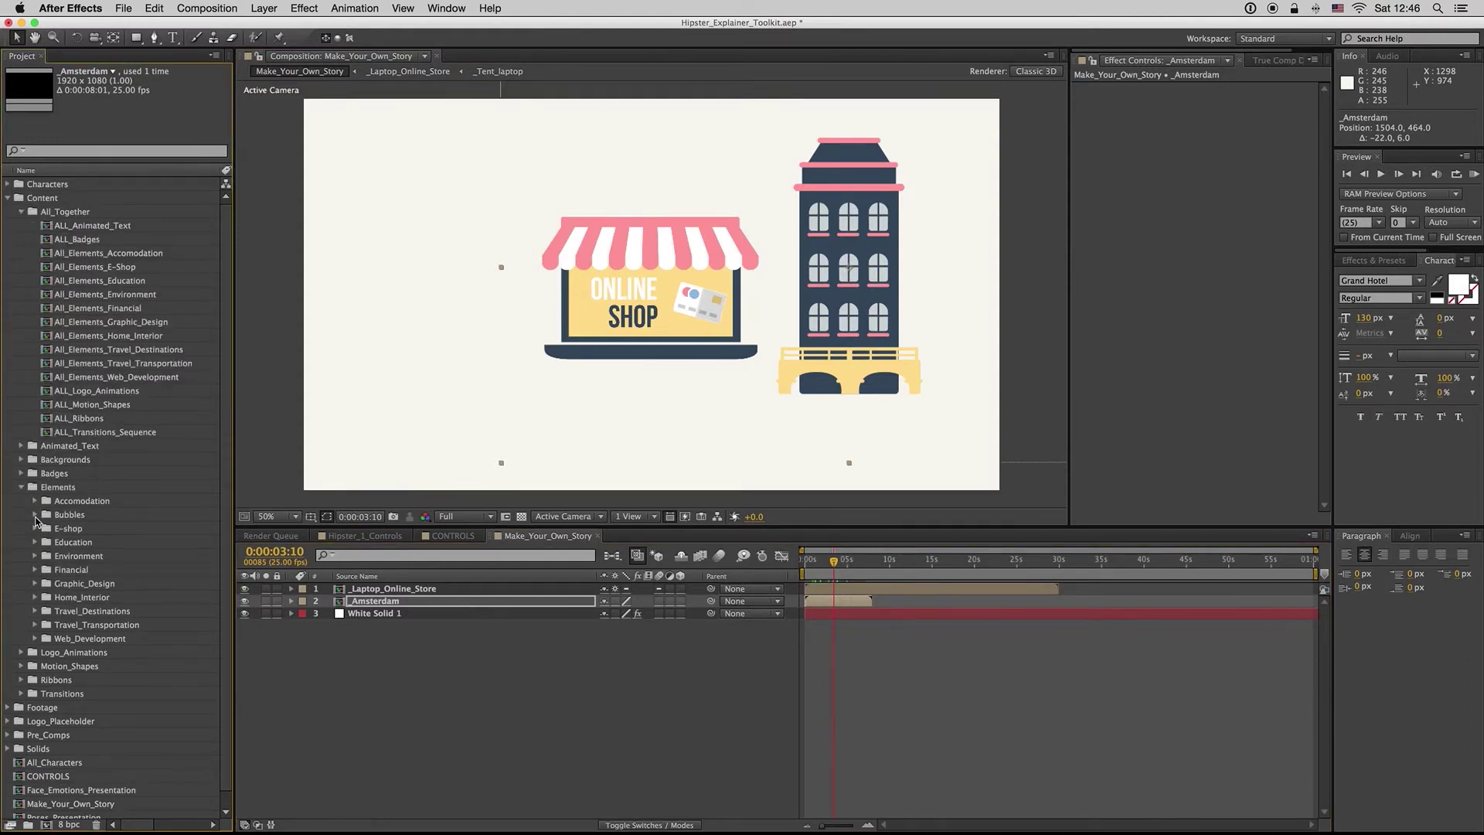
pyautogui.click(35, 515)
pyautogui.click(35, 515)
pyautogui.click(65, 152)
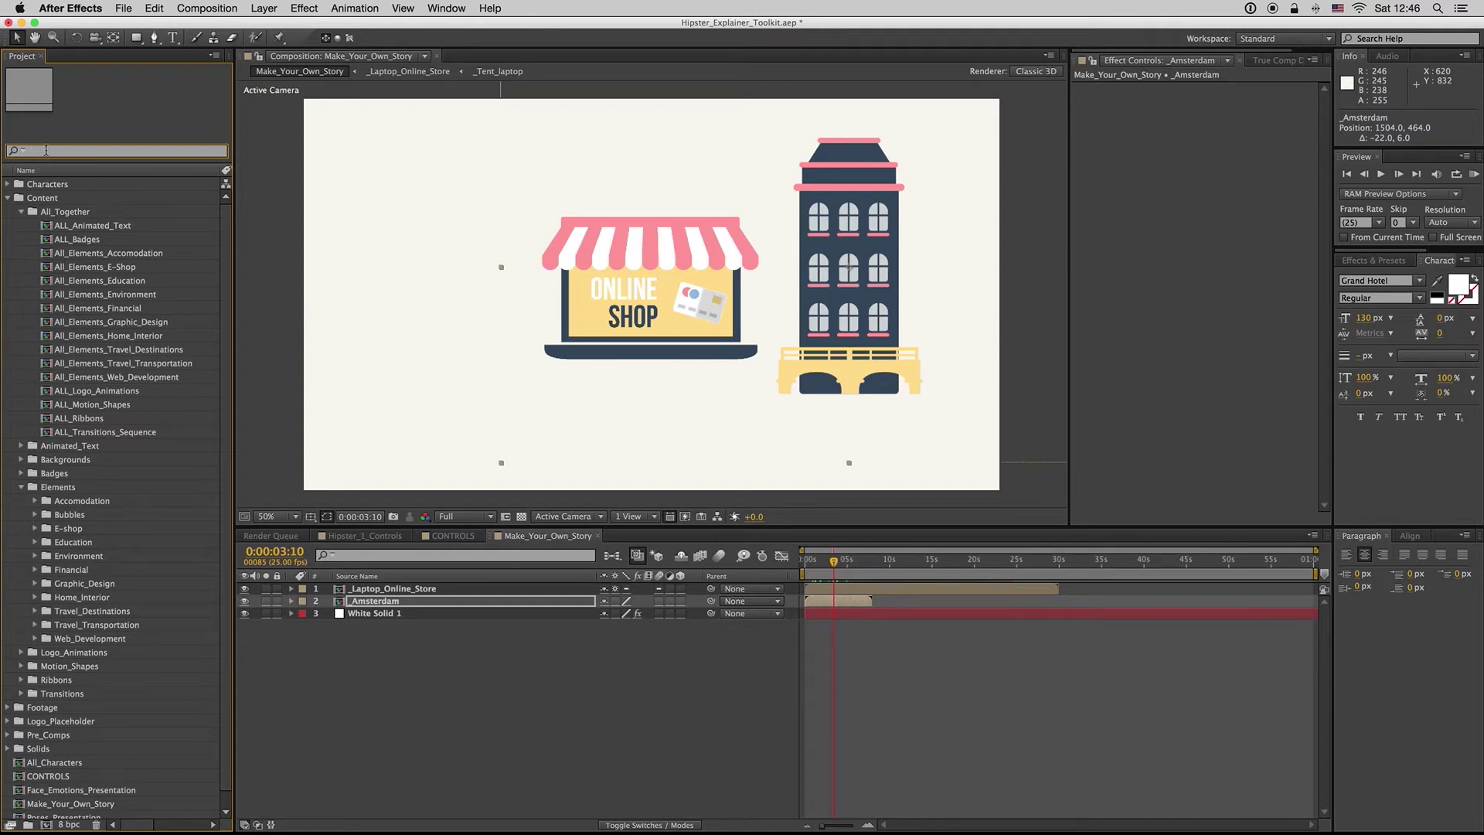
# - Filter the project for 'cu' and add the Graphic_Design calculator to Make_Your_Own_Story
pyautogui.write('cul')
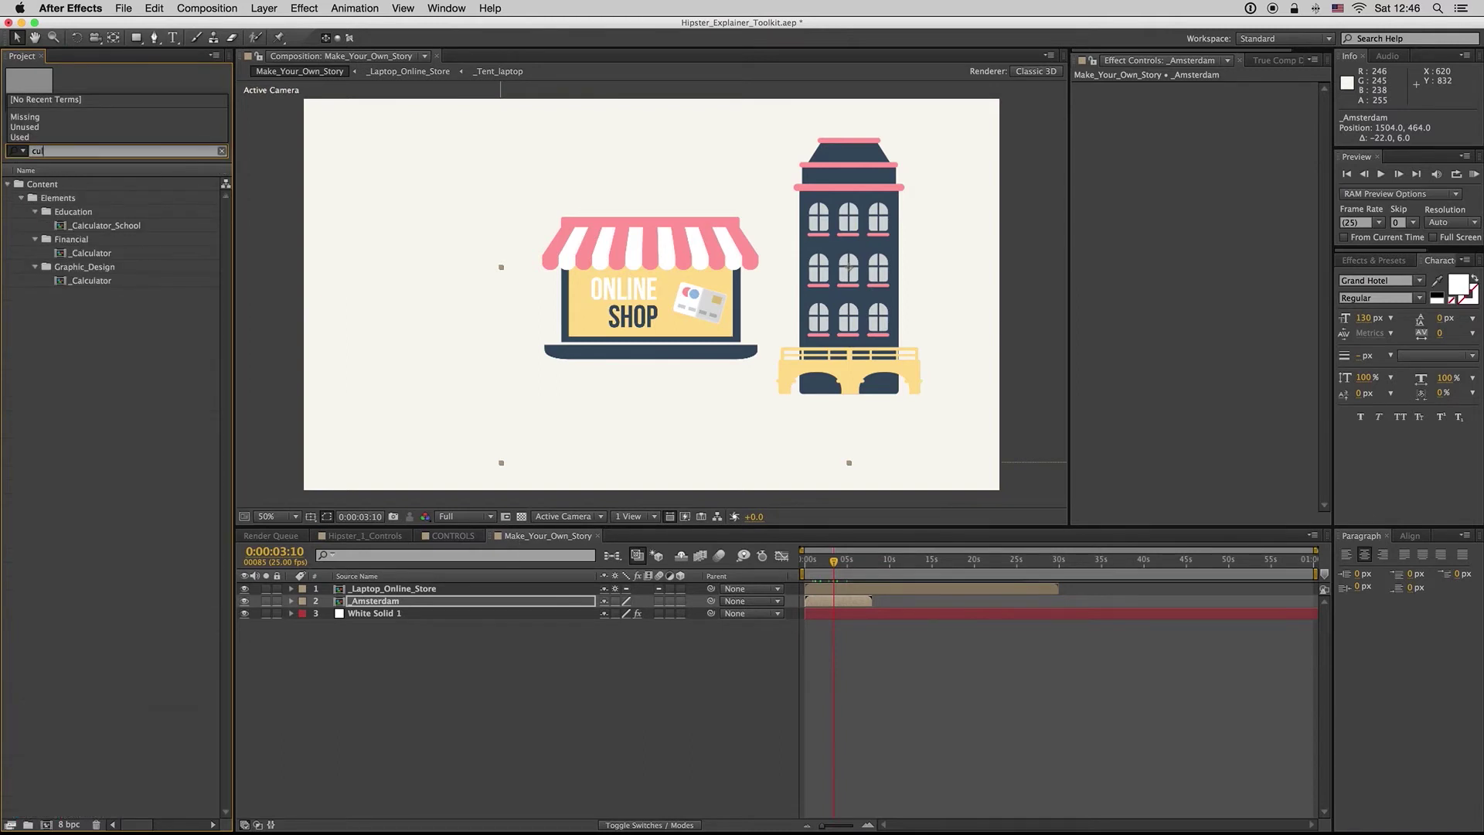
pyautogui.click(88, 283)
pyautogui.moveTo(87, 283); pyautogui.dragTo(981, 607)
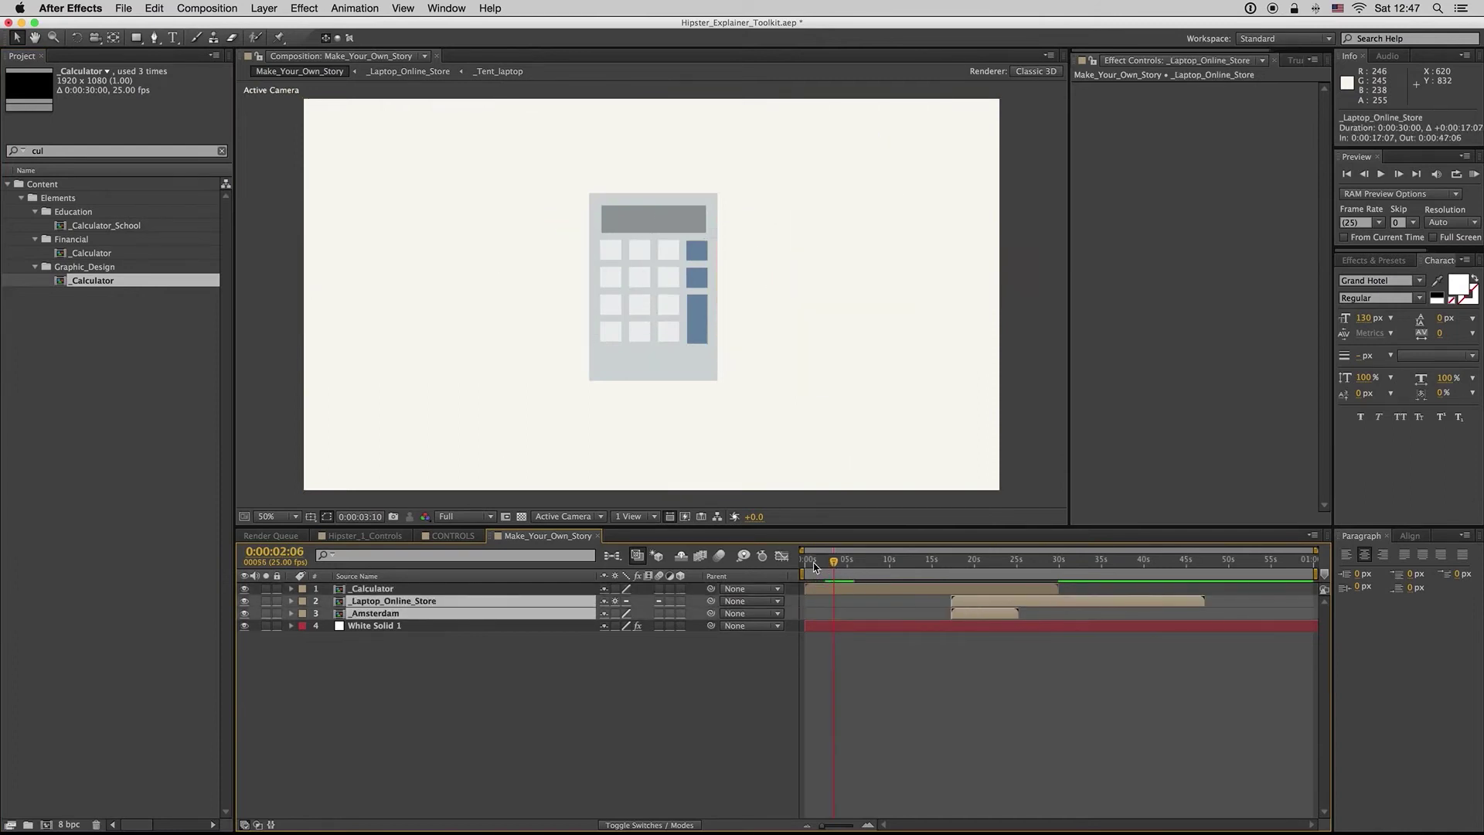
pyautogui.moveTo(814, 566); pyautogui.dragTo(822, 561)
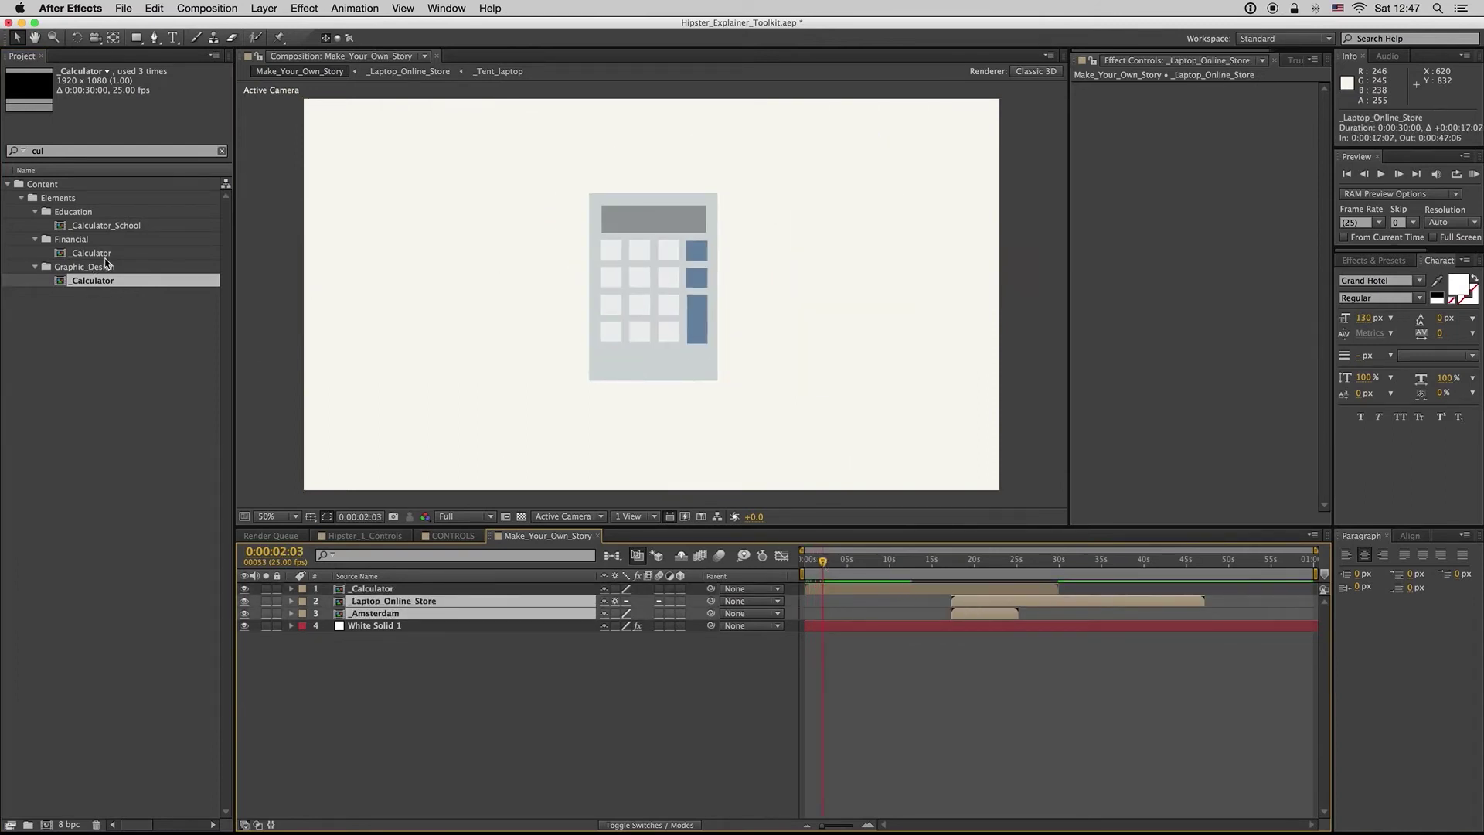
# - Add the Financial calculator and slide both calculator layers to start later
pyautogui.moveTo(92, 257); pyautogui.dragTo(422, 620)
pyautogui.moveTo(847, 589); pyautogui.dragTo(937, 589)
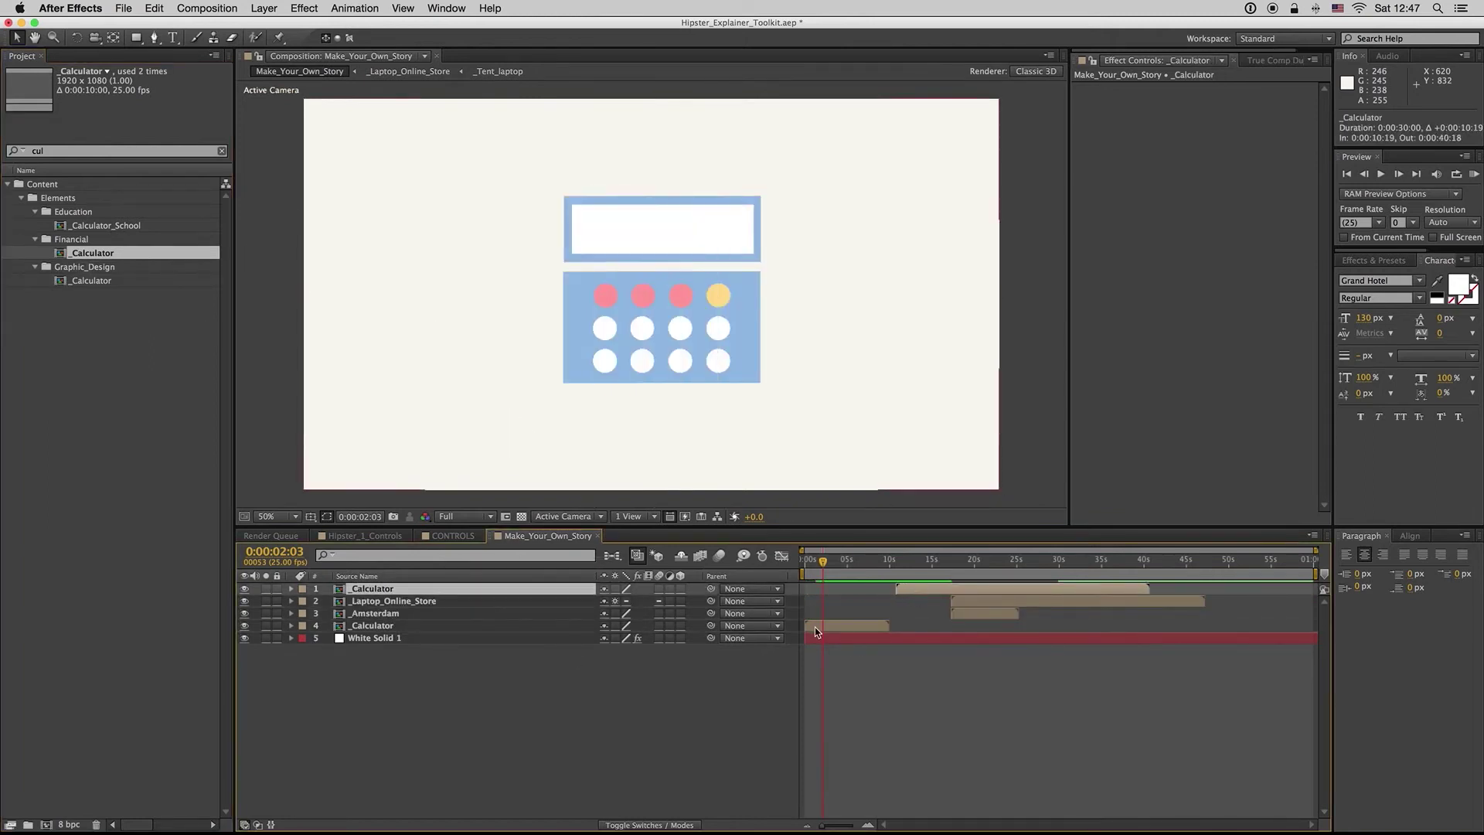
pyautogui.moveTo(835, 626); pyautogui.dragTo(919, 634)
# - Add _Calculator_School as a layer and preview it at about 2 seconds 21 frames
pyautogui.moveTo(109, 228); pyautogui.dragTo(423, 632)
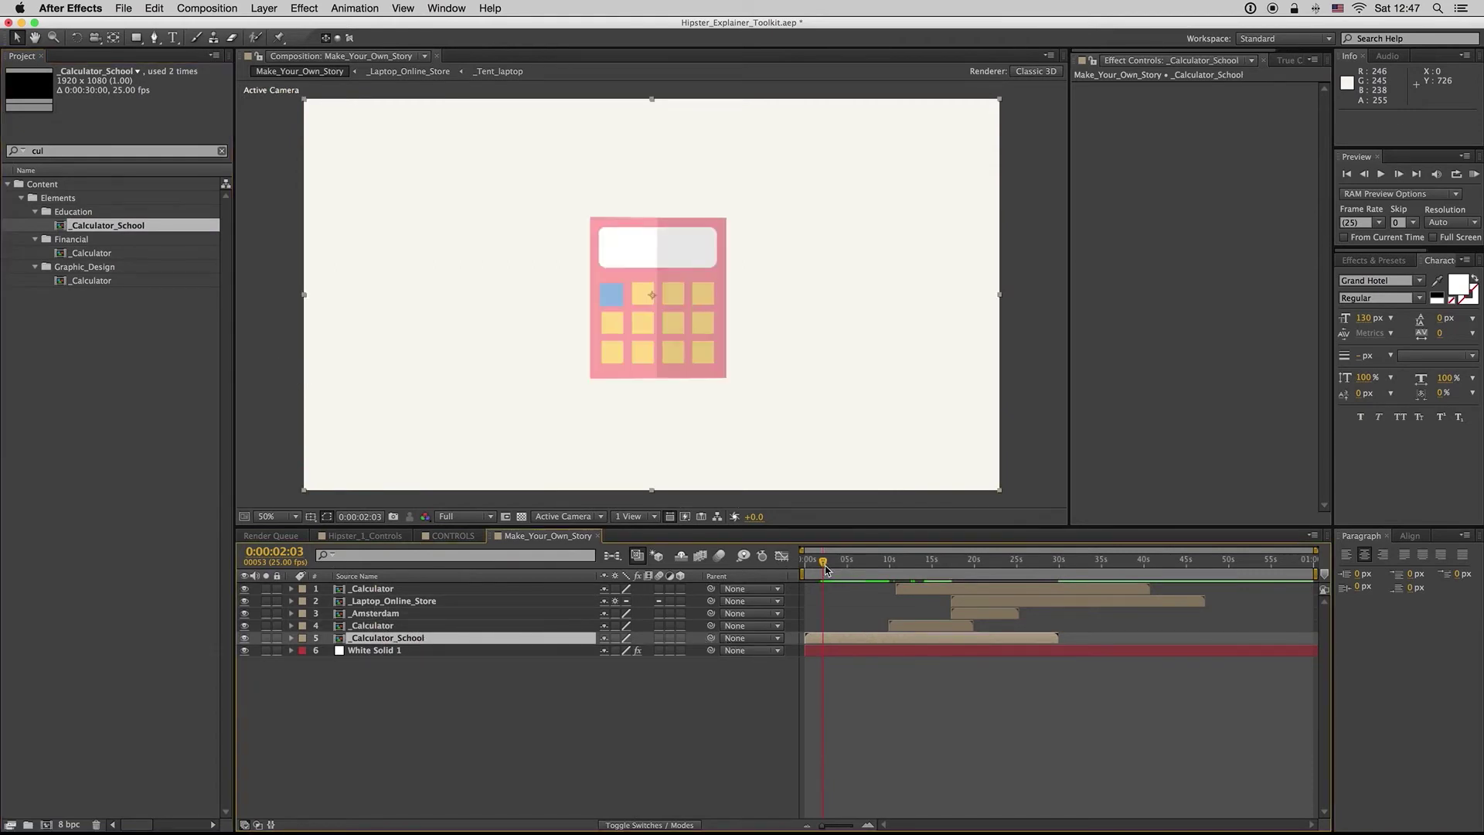
pyautogui.moveTo(808, 562); pyautogui.dragTo(831, 569)
pyautogui.moveTo(835, 561); pyautogui.dragTo(823, 564)
pyautogui.press('super+f')
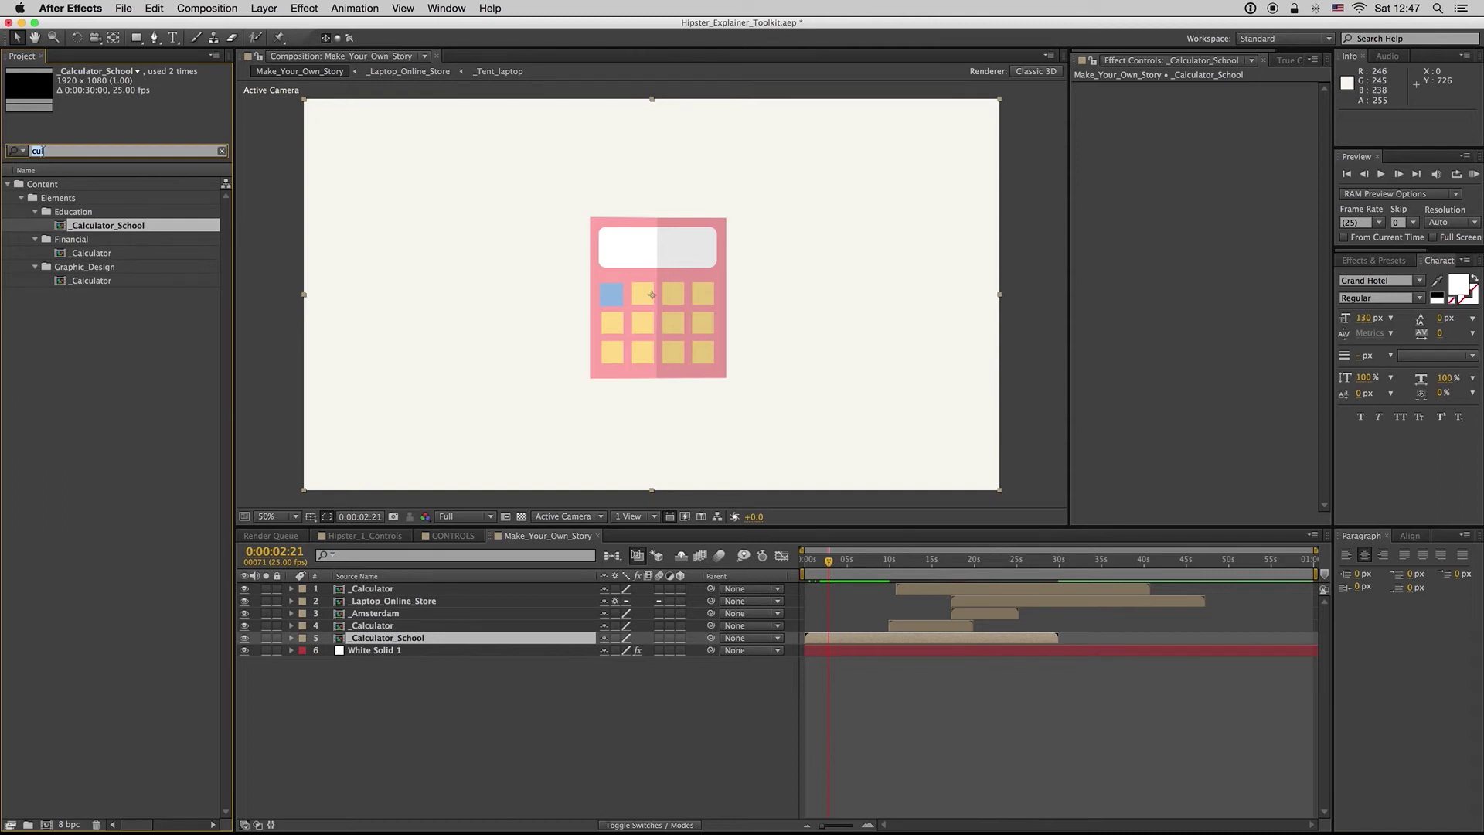
# - Clear the 'cu' filter from the Project panel search
pyautogui.click(58, 153)
pyautogui.press('BackSpace')
pyautogui.press('BackSpace')
pyautogui.press('BackSpace')
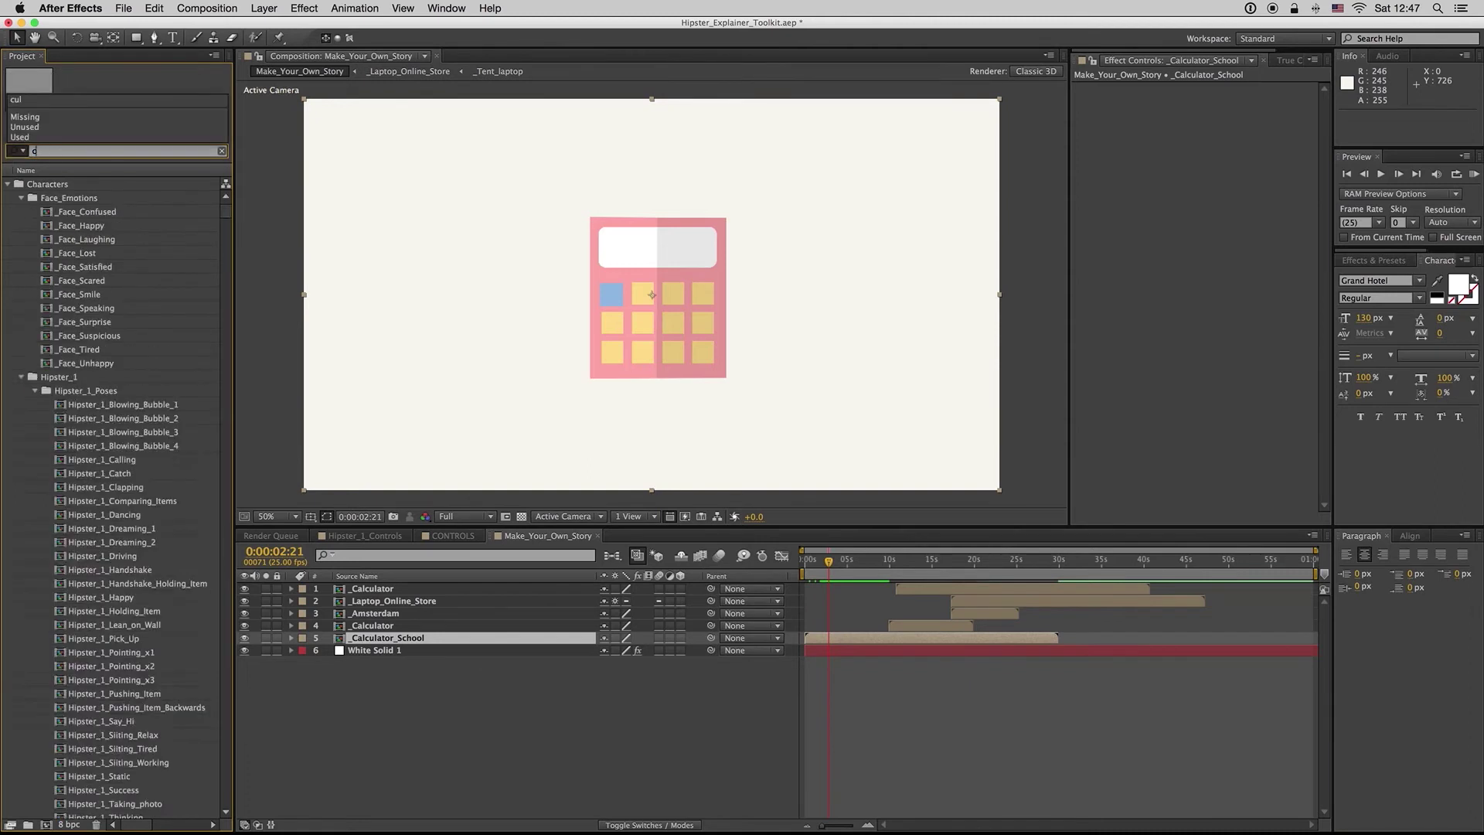
pyautogui.click(14, 150)
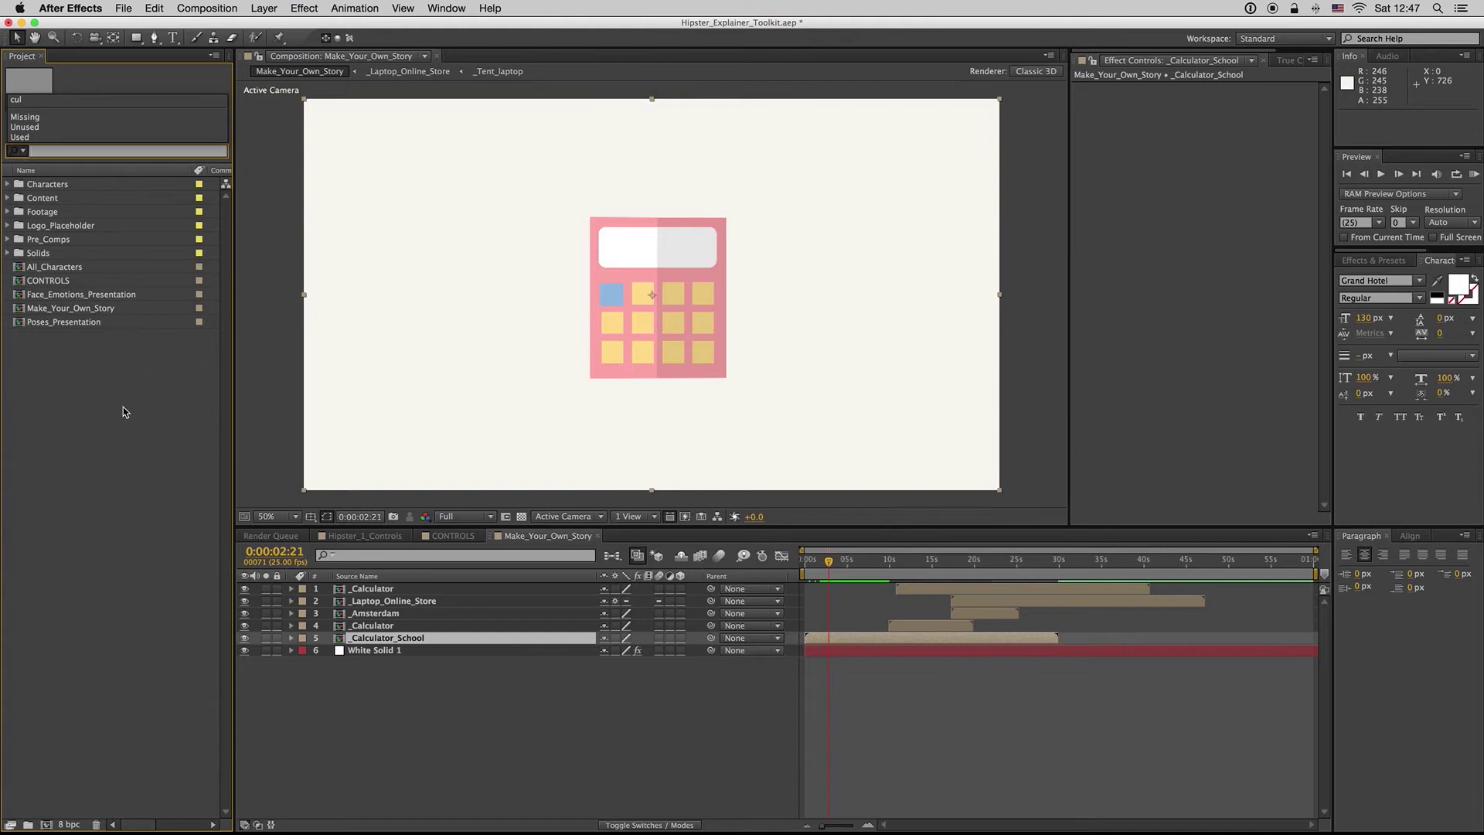
pyautogui.click(6, 198)
# - Expand the Content, Badges and All_Together folders to browse Badge_1 through Badge_10
pyautogui.click(7, 198)
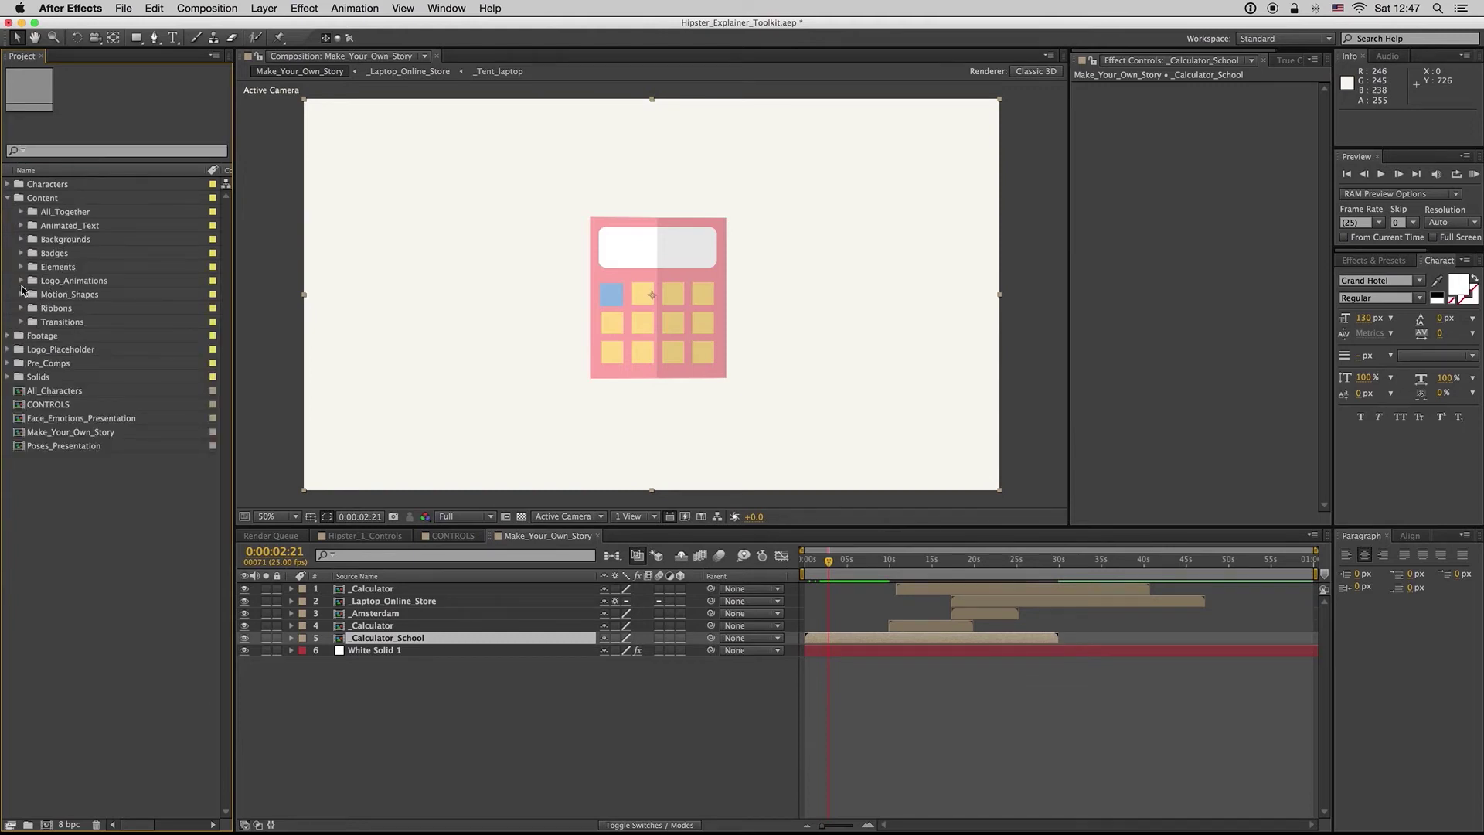
pyautogui.click(58, 268)
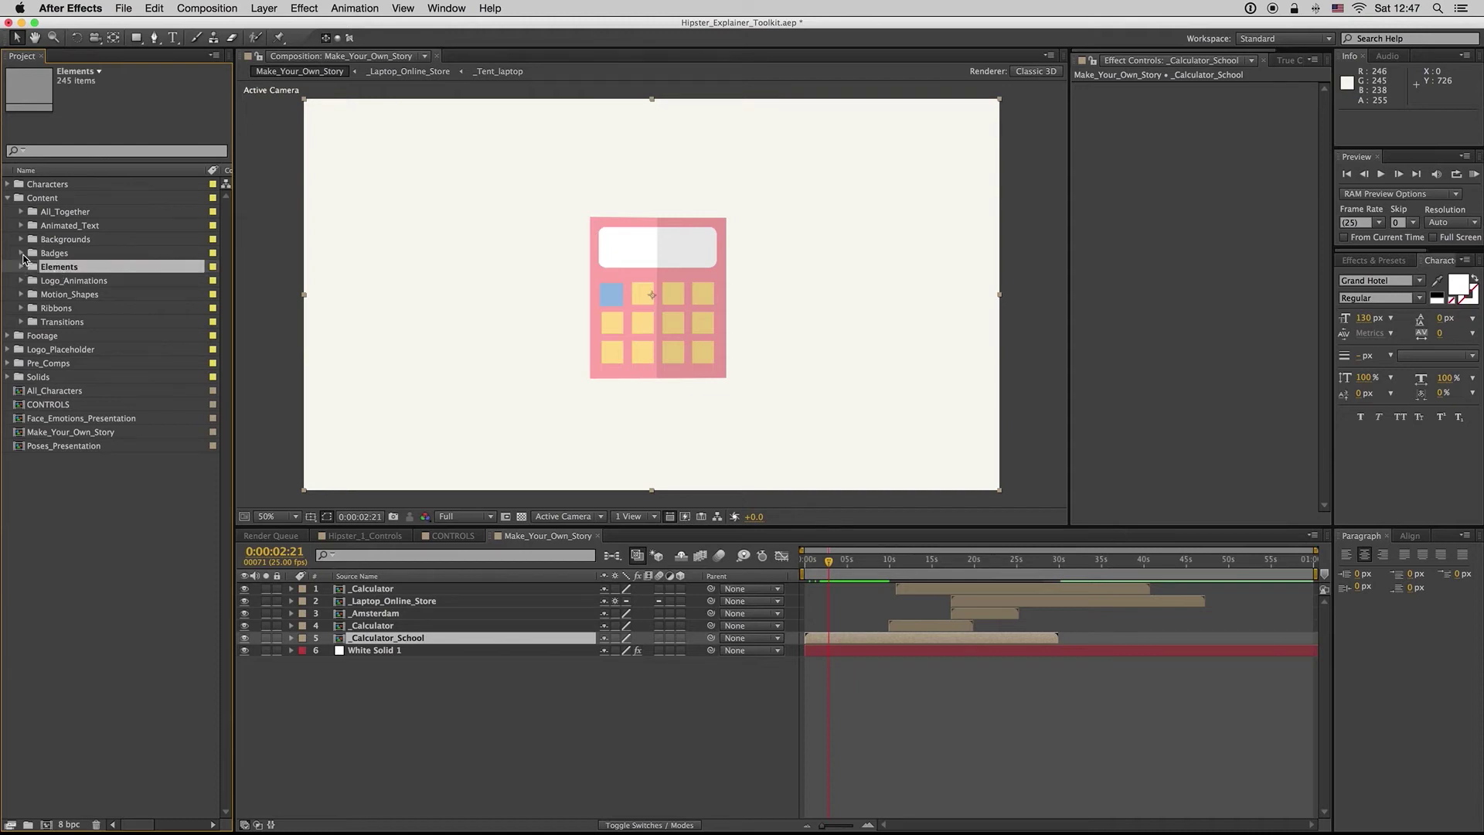
pyautogui.click(22, 254)
pyautogui.click(68, 270)
pyautogui.click(74, 308)
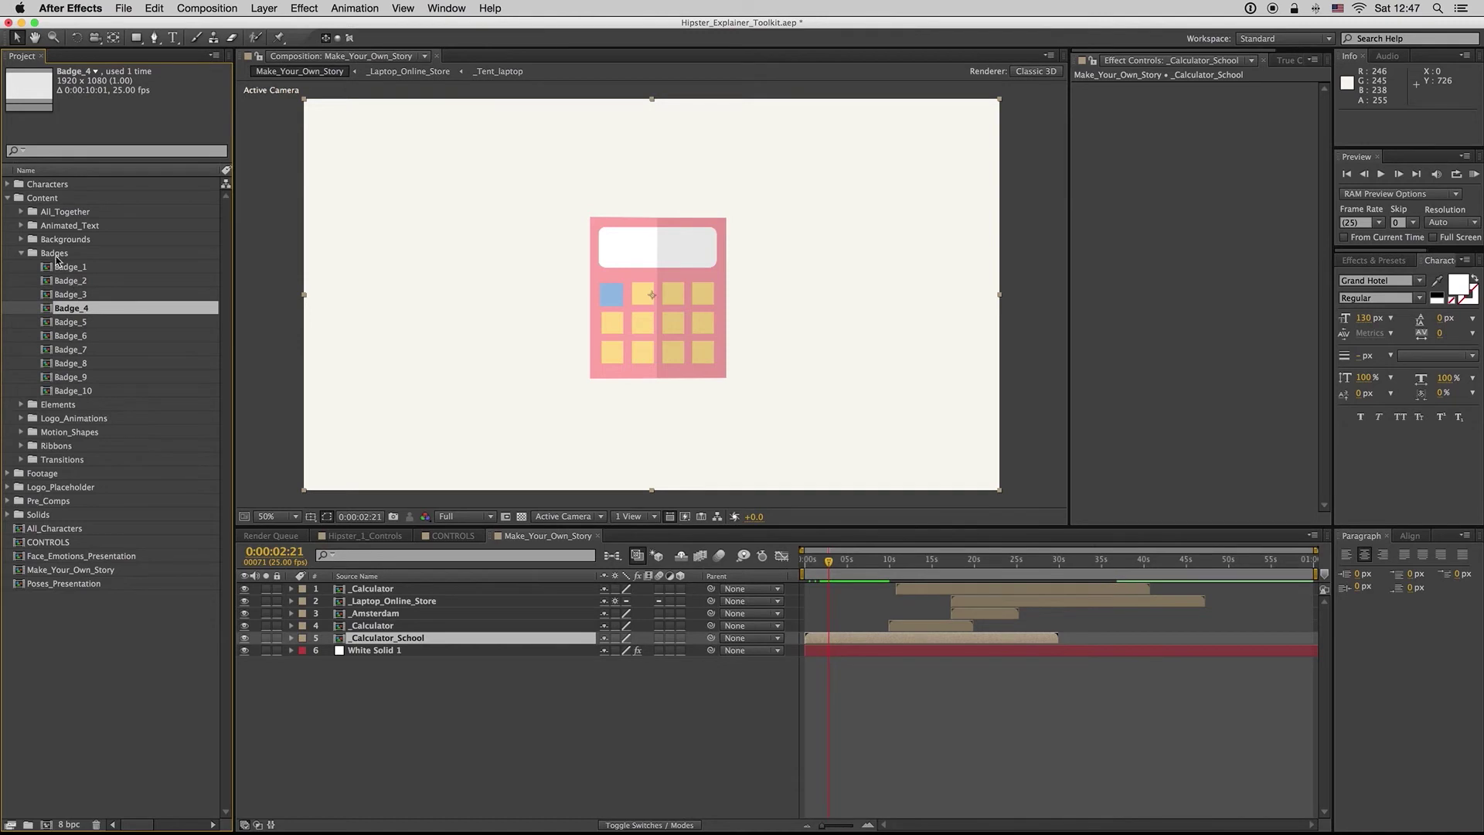
pyautogui.click(22, 212)
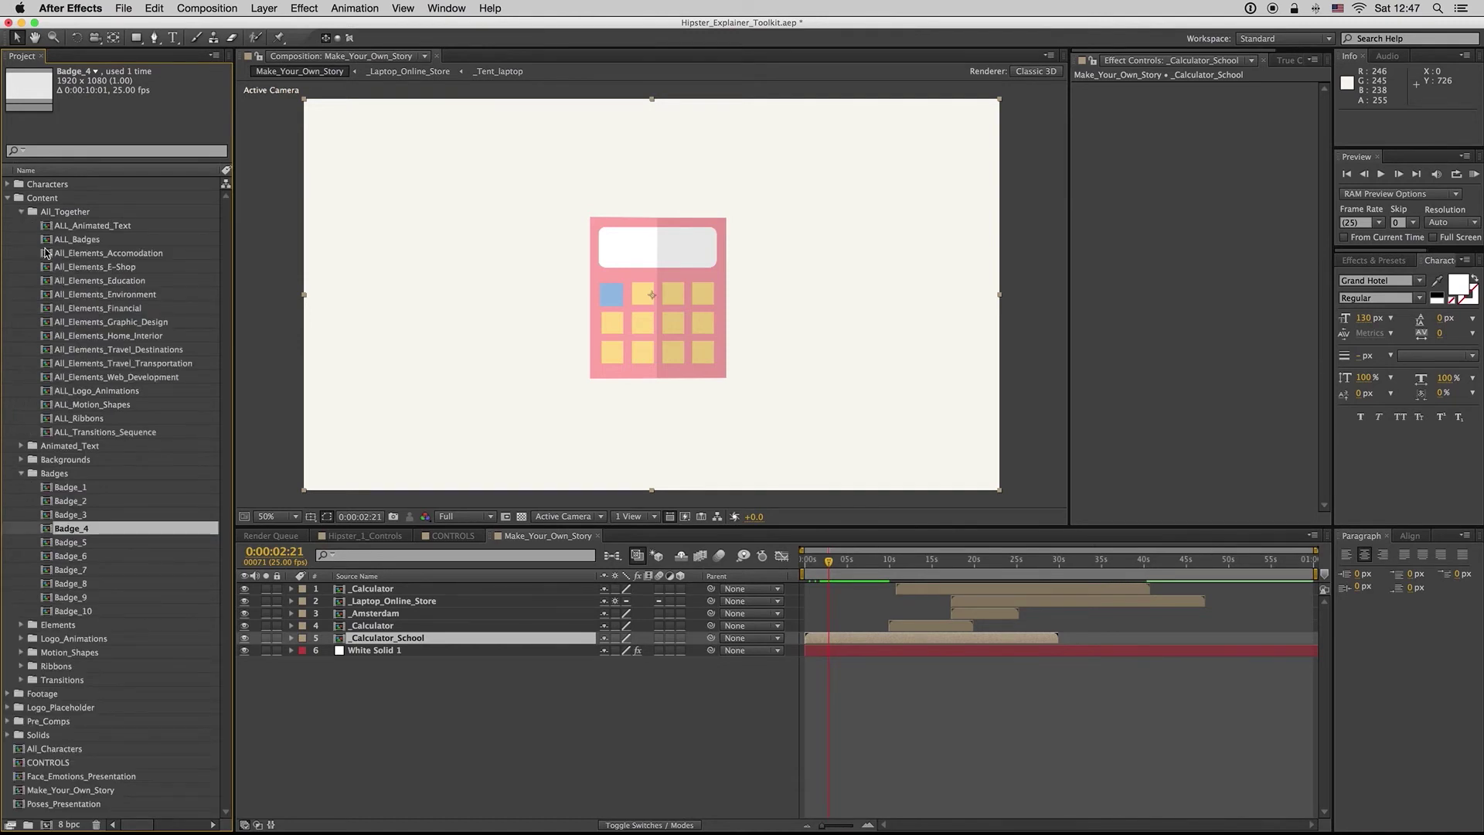
# - Open the ALL_Badges composition and scrub through its badge sets around 2 seconds
pyautogui.doubleClick(76, 240)
pyautogui.click(928, 568)
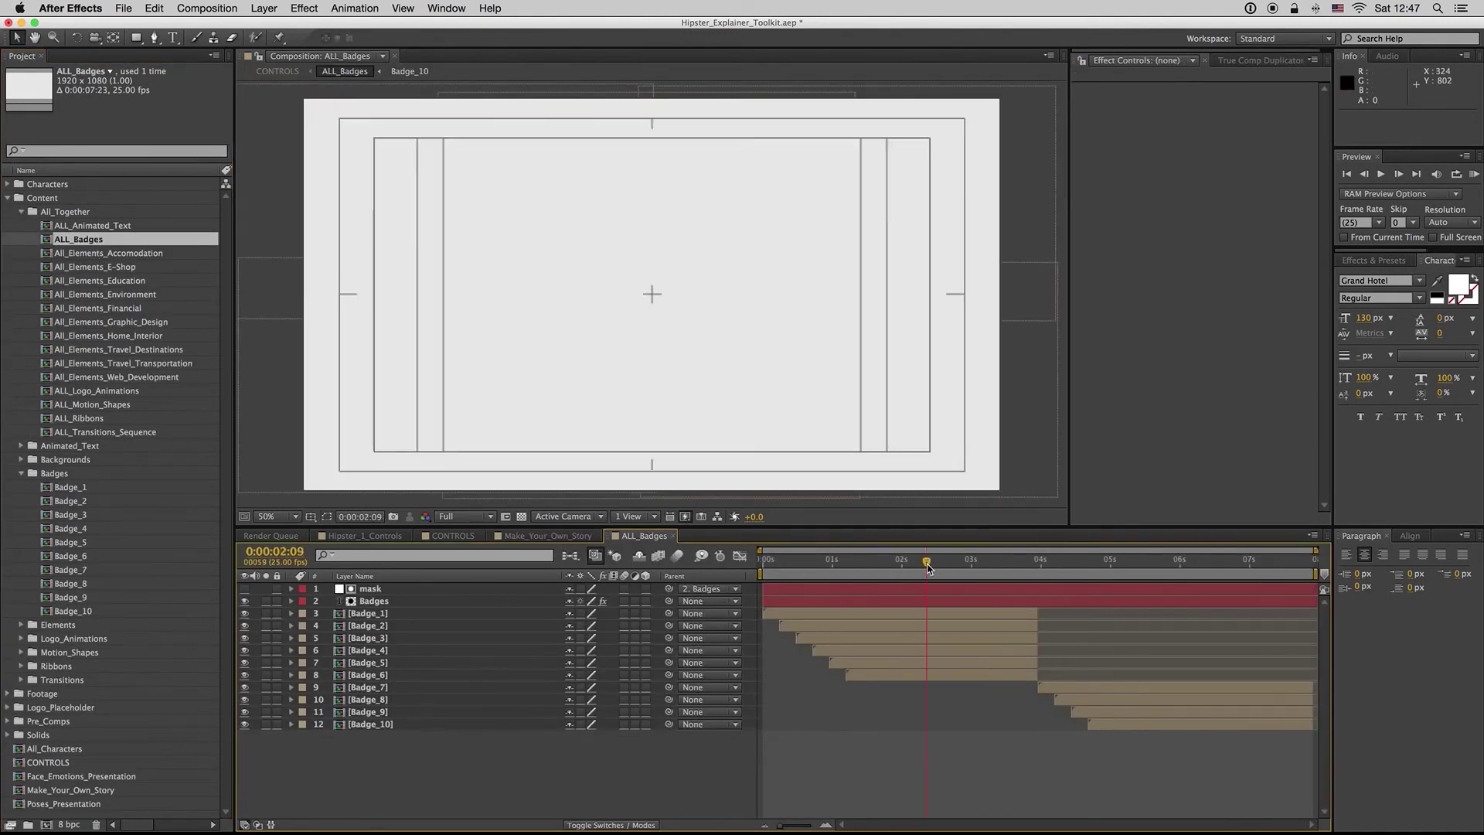
pyautogui.click(1187, 570)
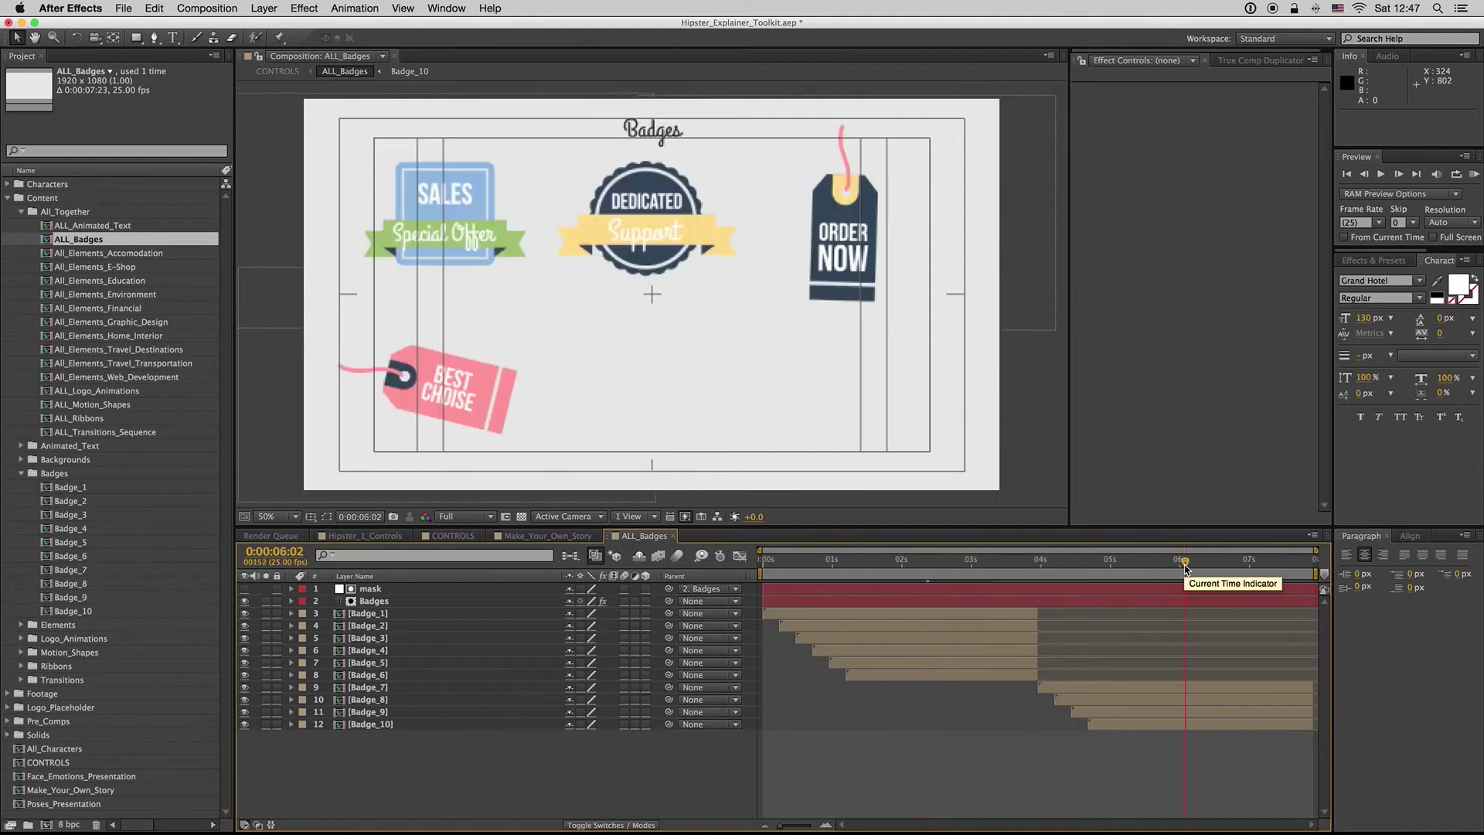
pyautogui.click(920, 569)
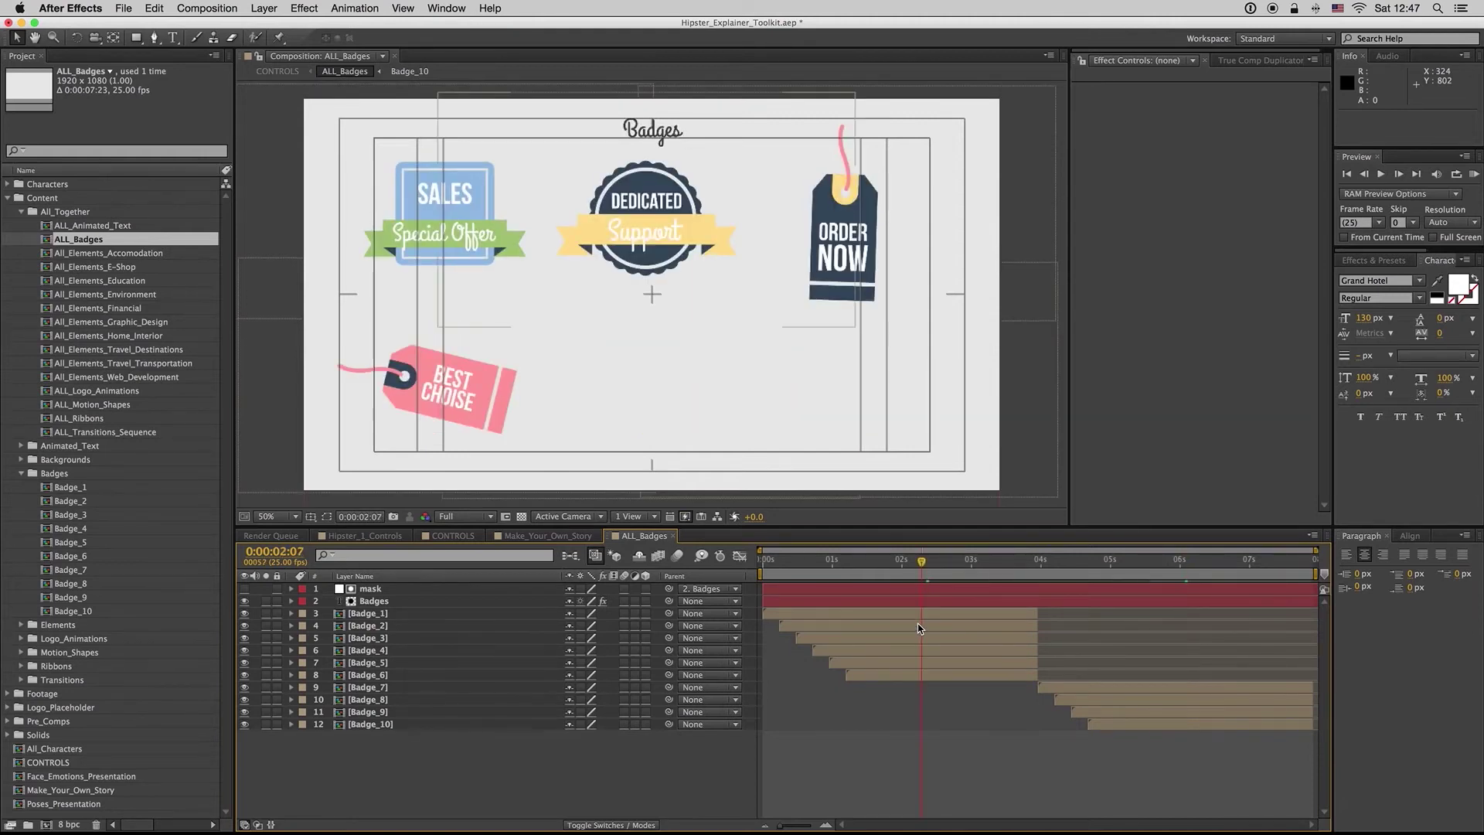
# - Select and copy the Badge_2 layer in ALL_Badges
pyautogui.click(917, 623)
pyautogui.hotkey('ctrl', 'c')
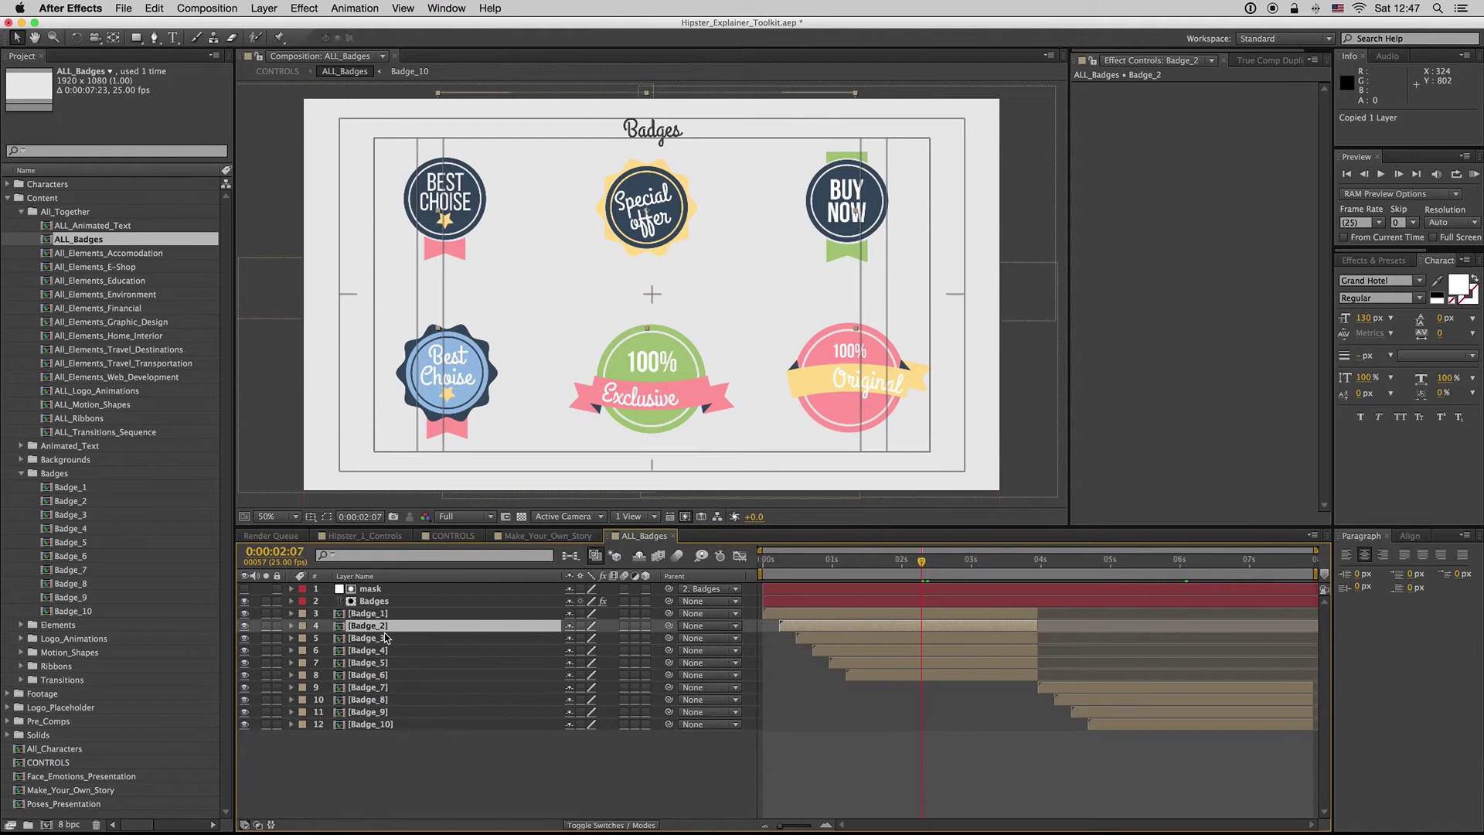
pyautogui.hotkey('ctrl', 'Up')
pyautogui.hotkey('ctrl', 'Down')
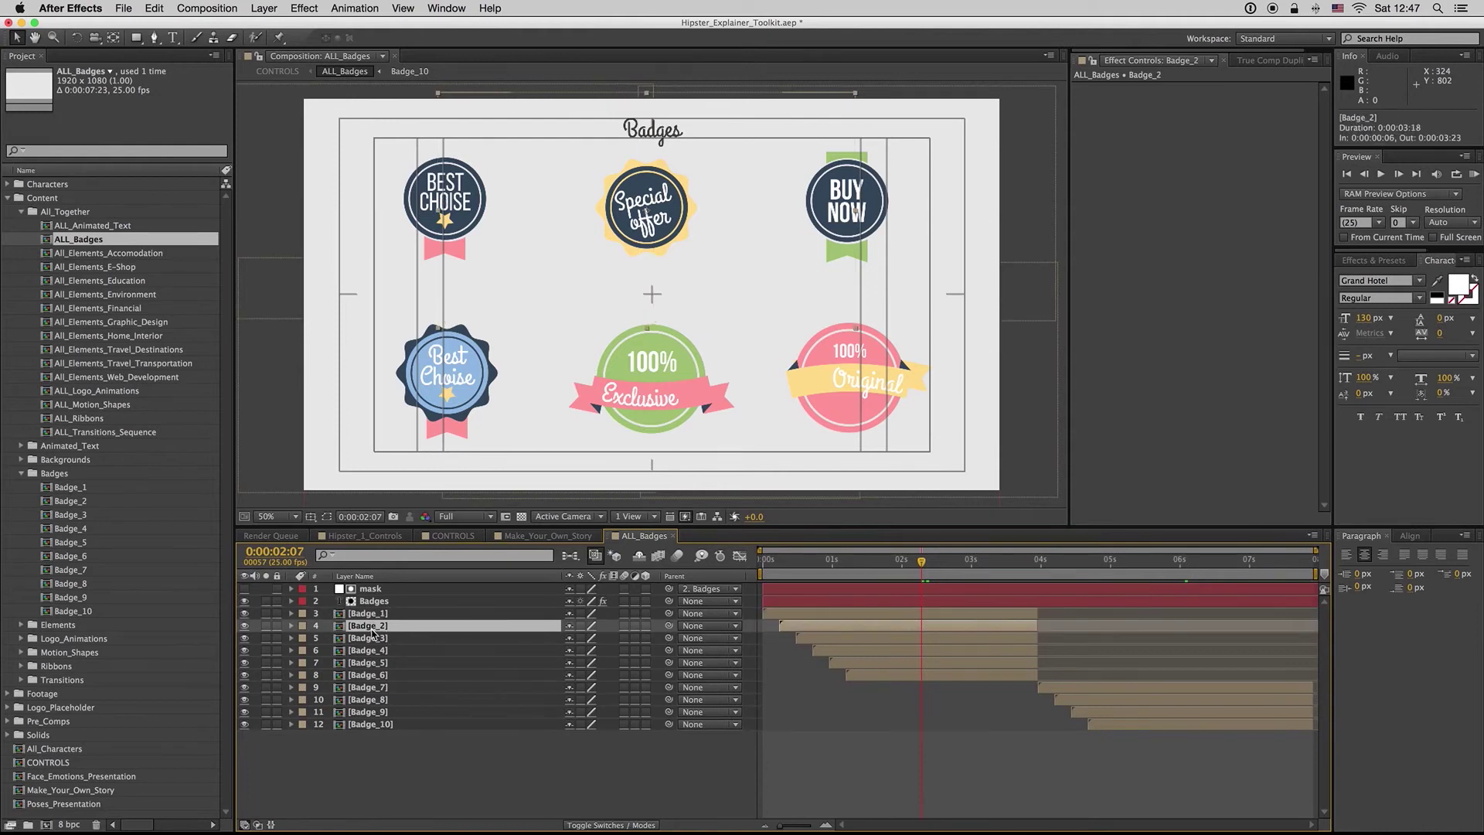
pyautogui.hotkey('ctrl', 'c')
# - Reveal Badge_2's source comp in the project, then collapse the All_Together folder
pyautogui.rightClick(378, 633)
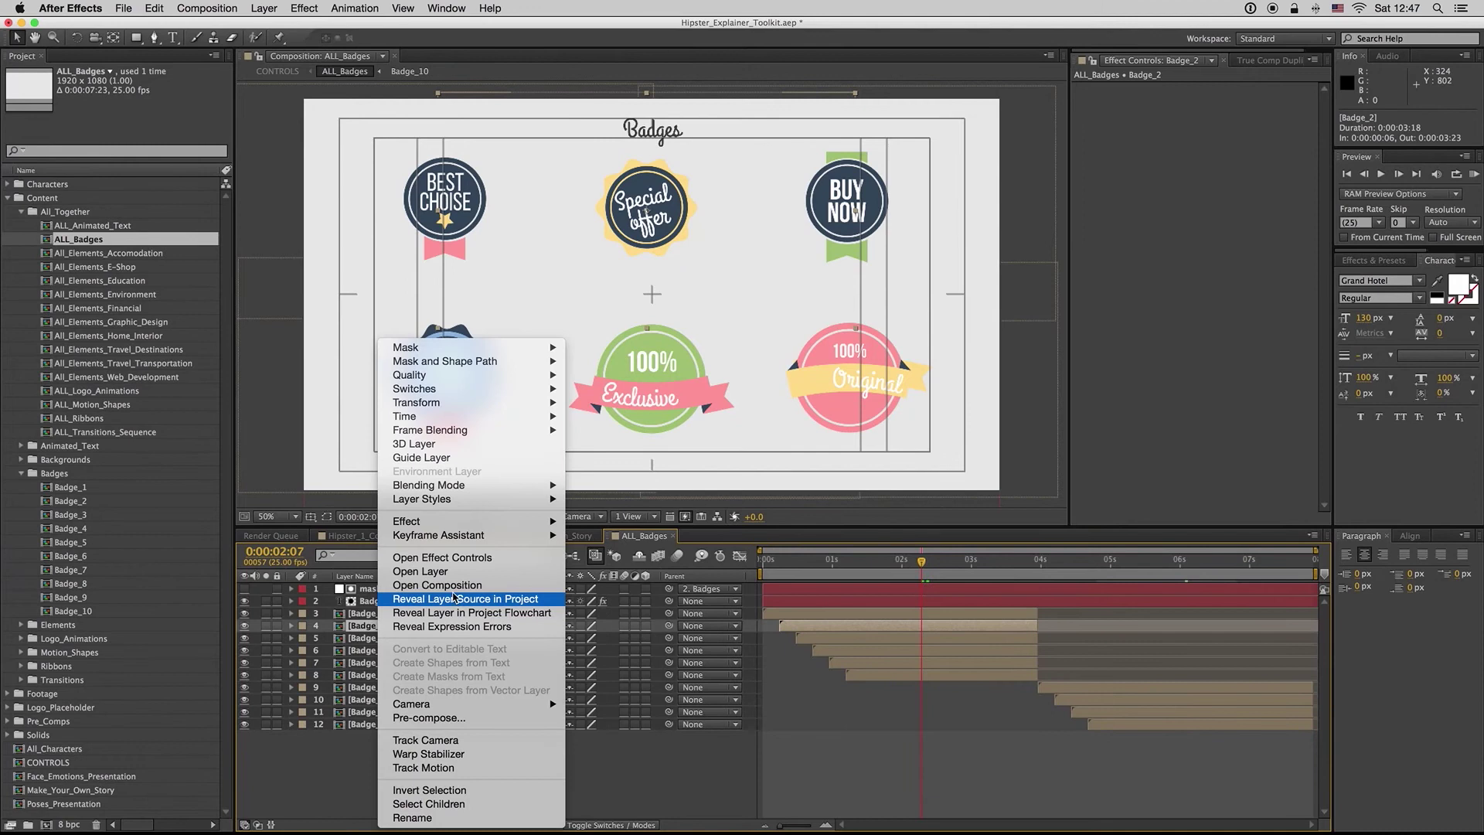
pyautogui.click(432, 600)
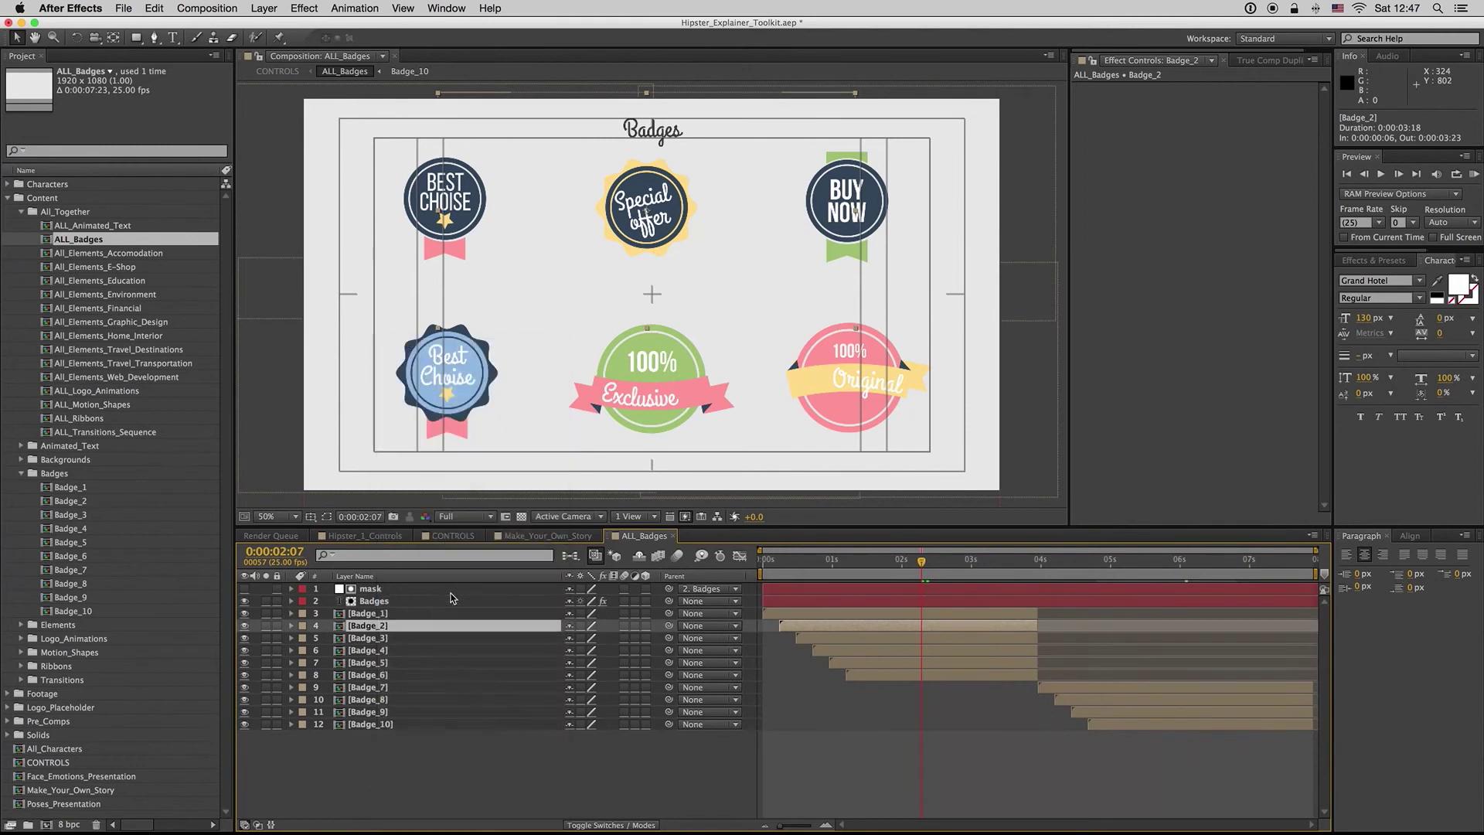
pyautogui.click(22, 212)
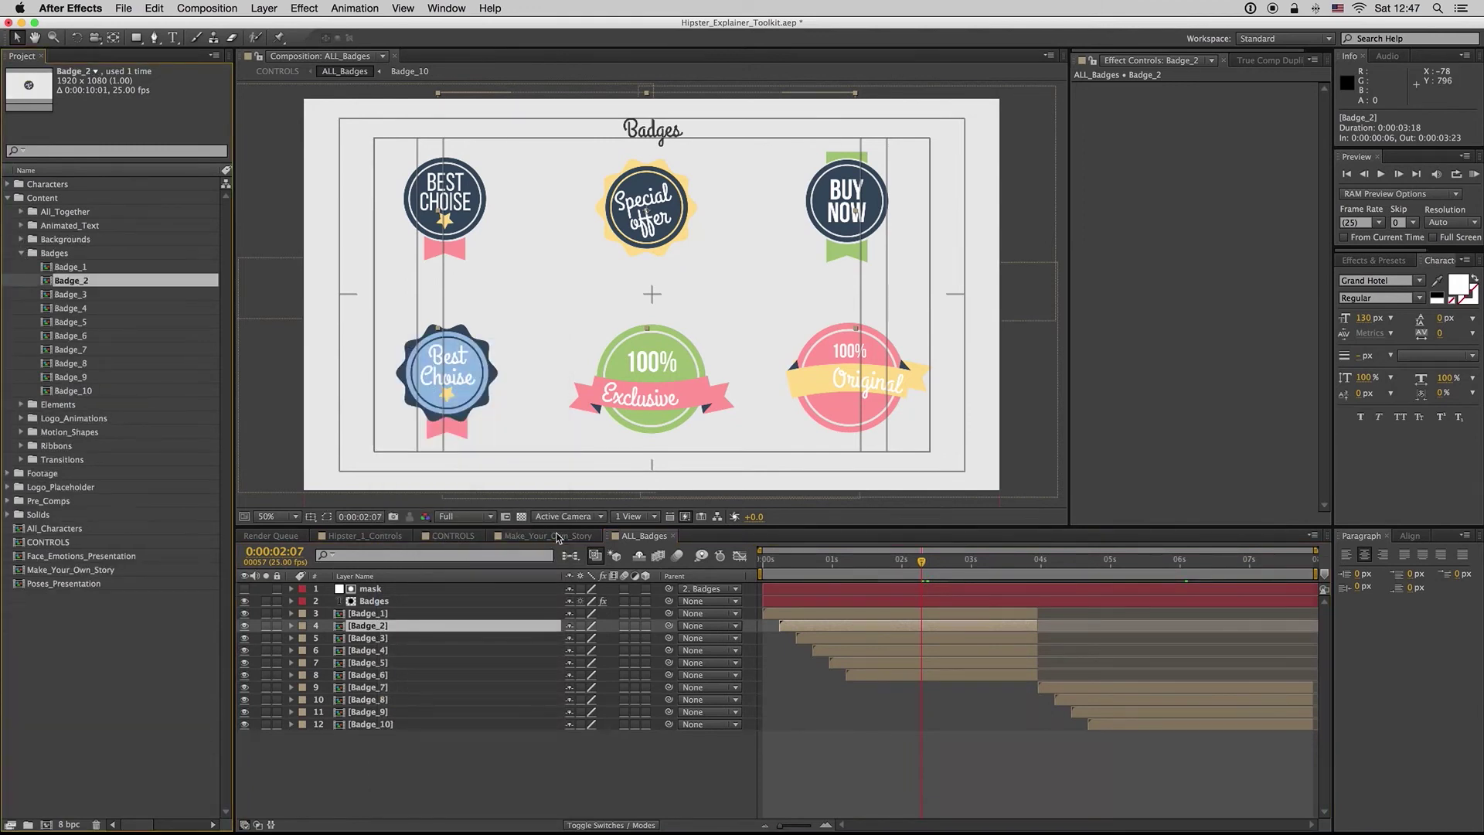
# - Add Badge_2 to Make_Your_Own_Story and position it at the calculator's top-right
pyautogui.click(557, 535)
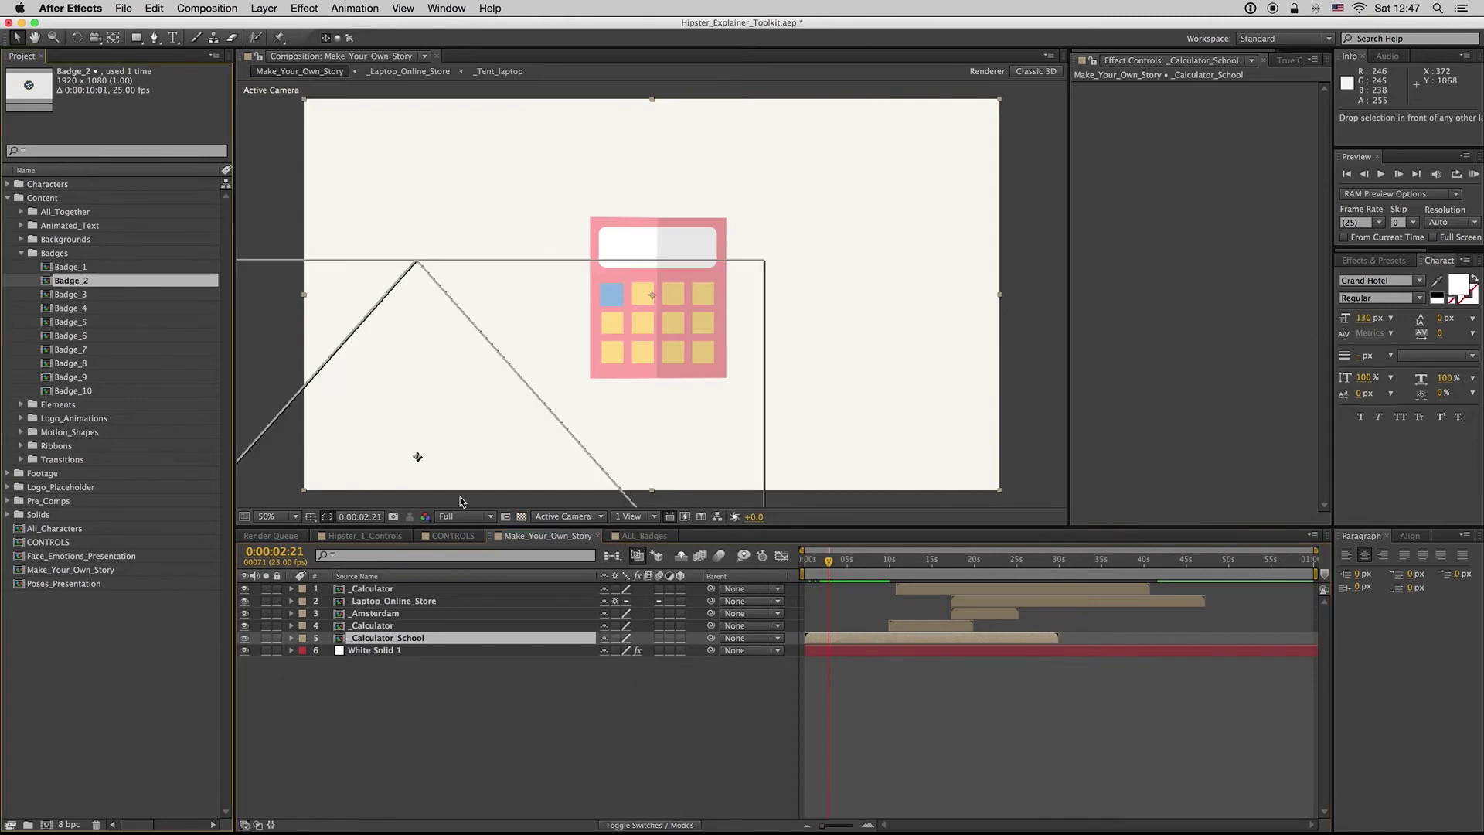
pyautogui.moveTo(460, 501); pyautogui.dragTo(457, 631)
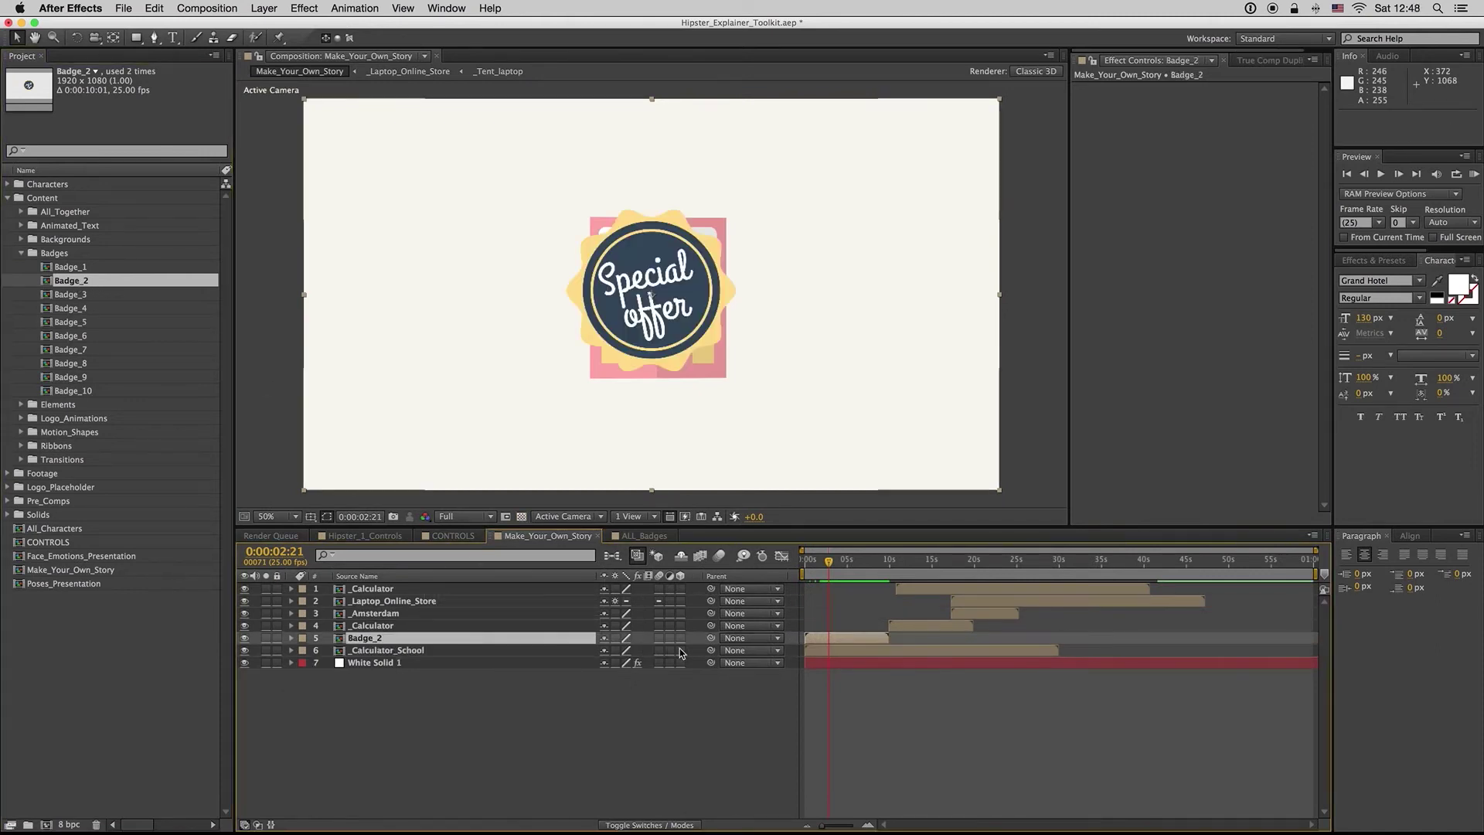
pyautogui.moveTo(700, 381); pyautogui.dragTo(822, 316)
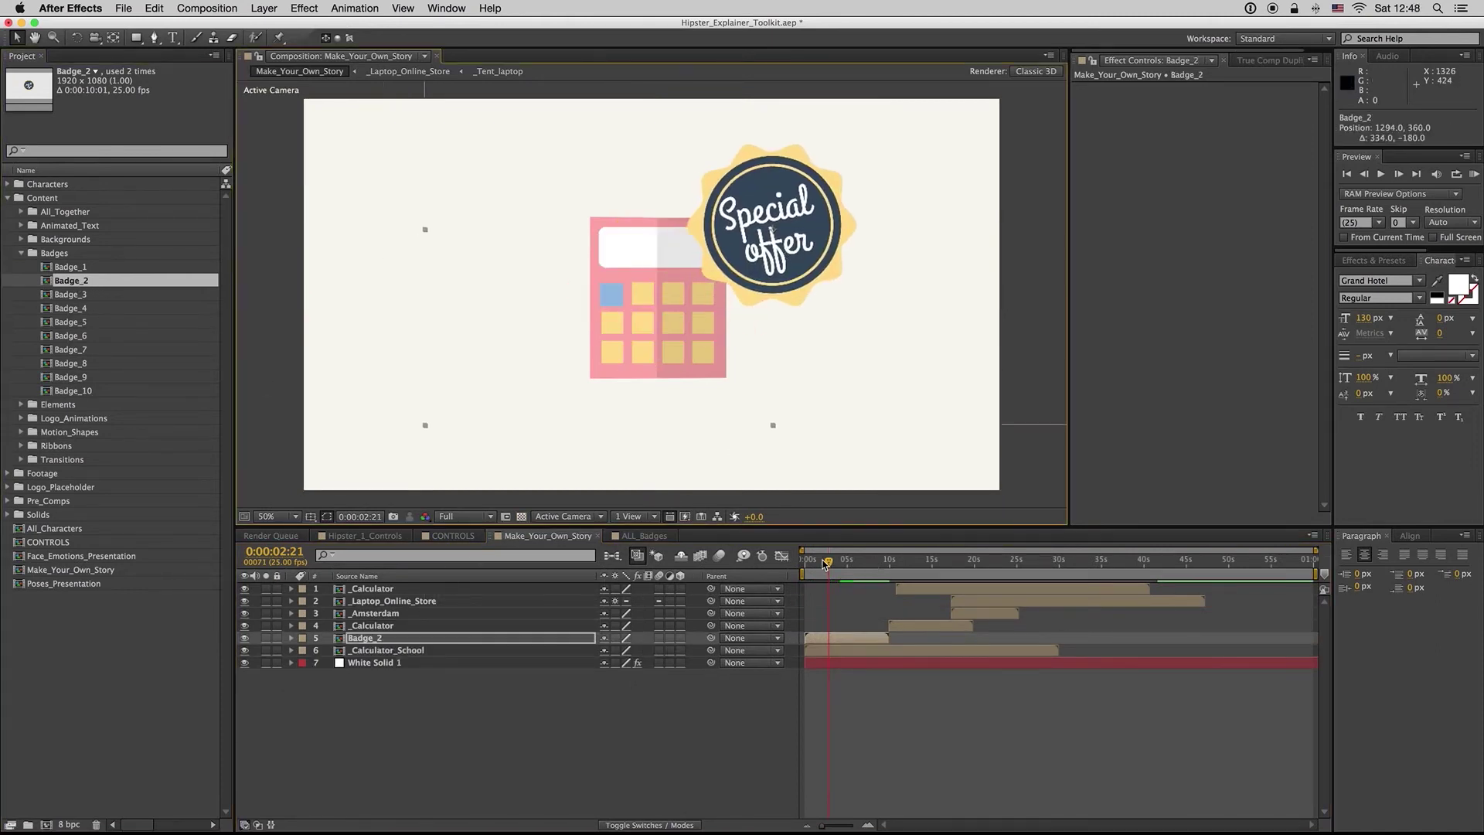
# - Collapse Badges and open Logo_Animation_1 from the Logo_Animations folder
pyautogui.click(653, 535)
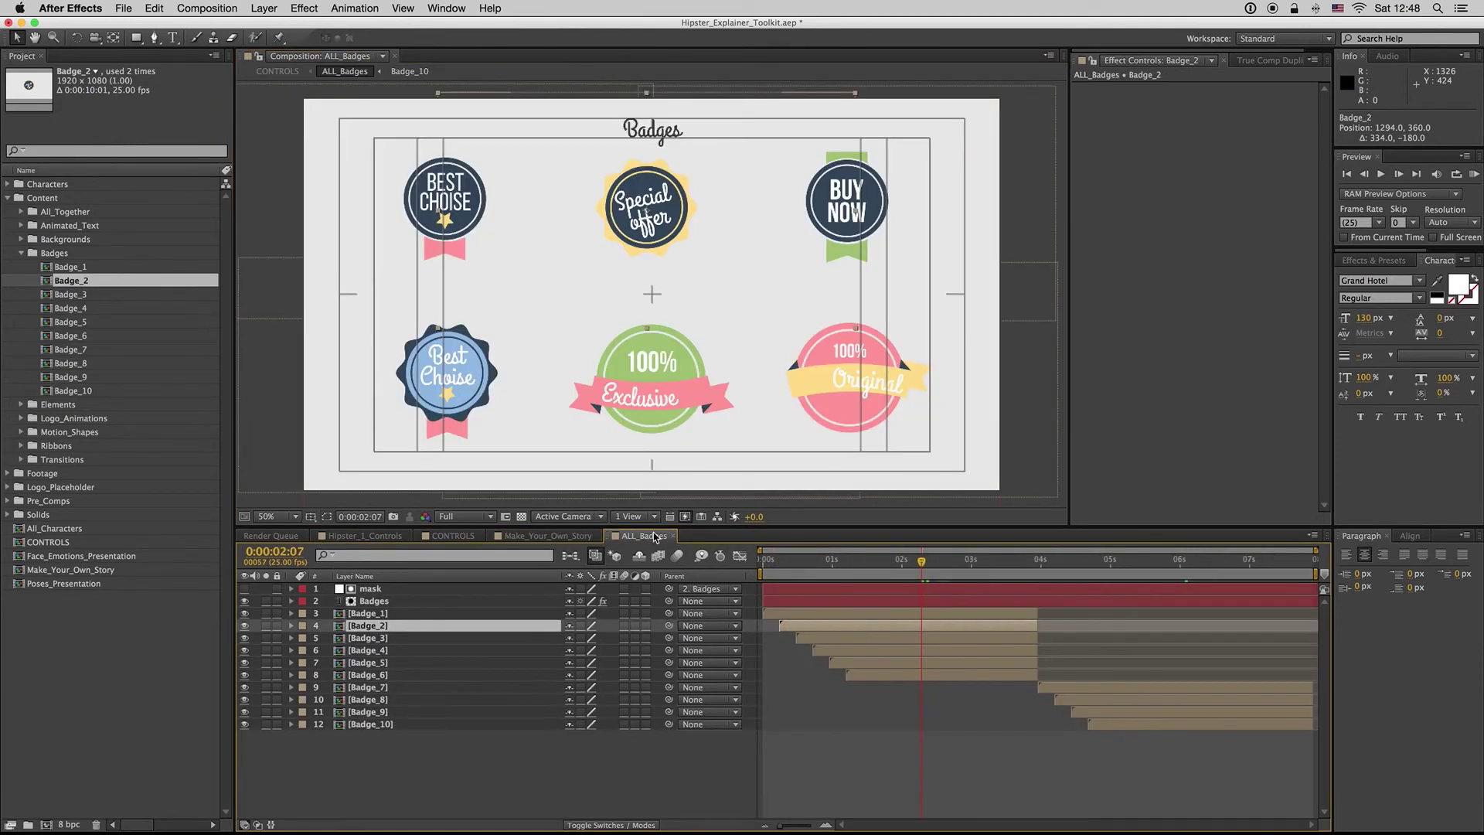
pyautogui.click(21, 254)
pyautogui.click(69, 282)
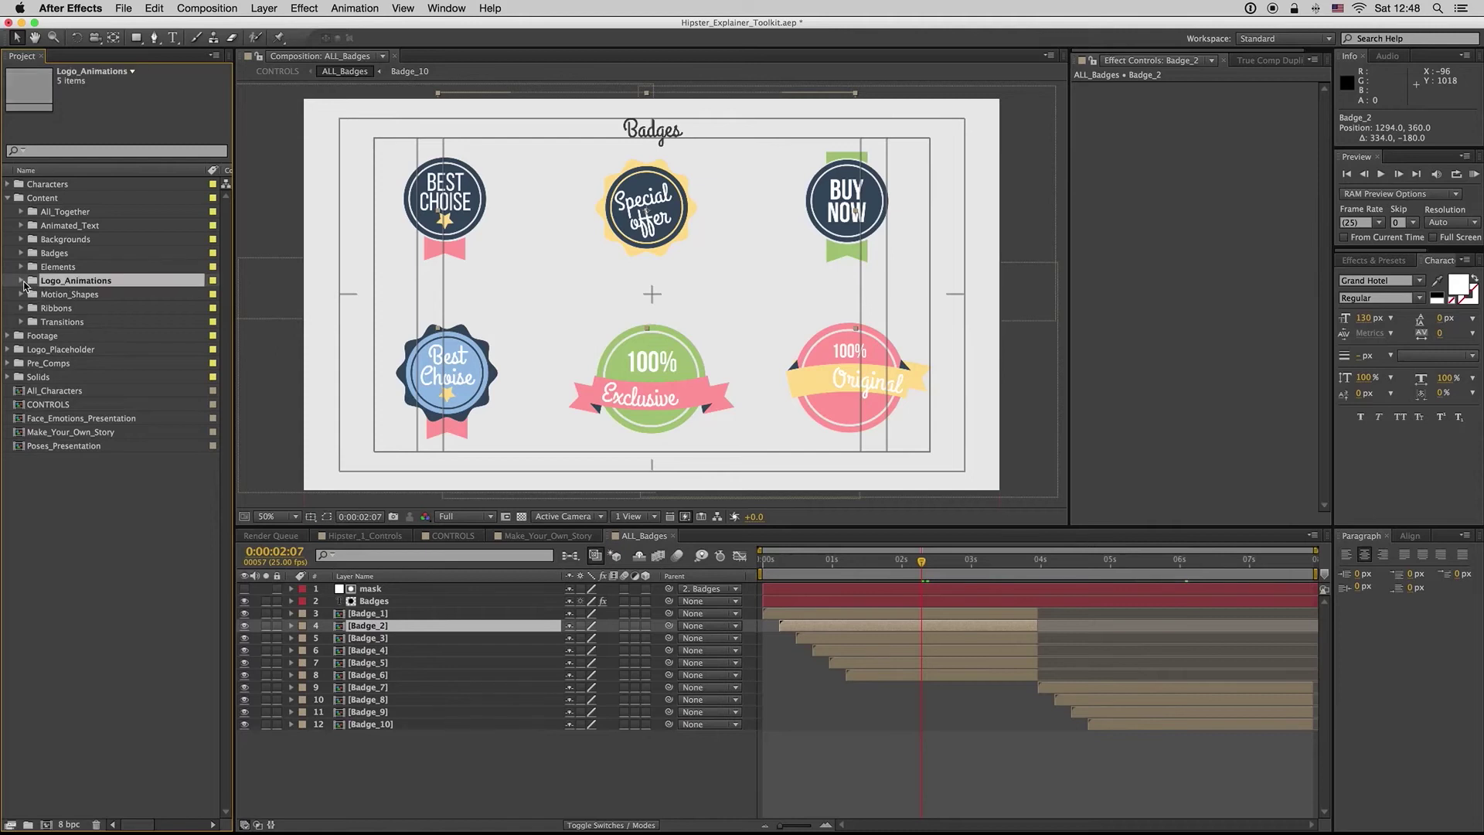
pyautogui.click(21, 280)
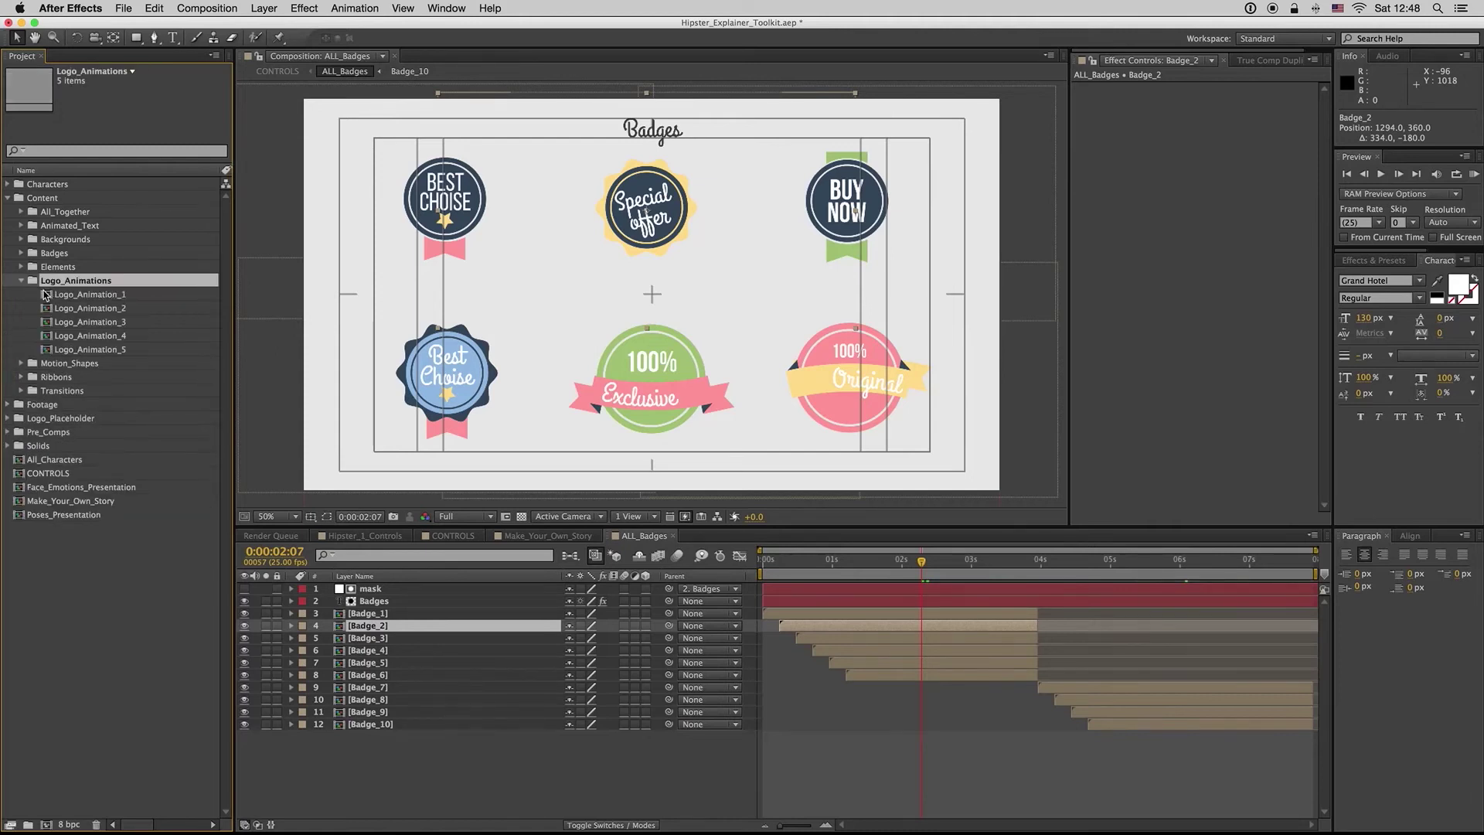
pyautogui.doubleClick(87, 296)
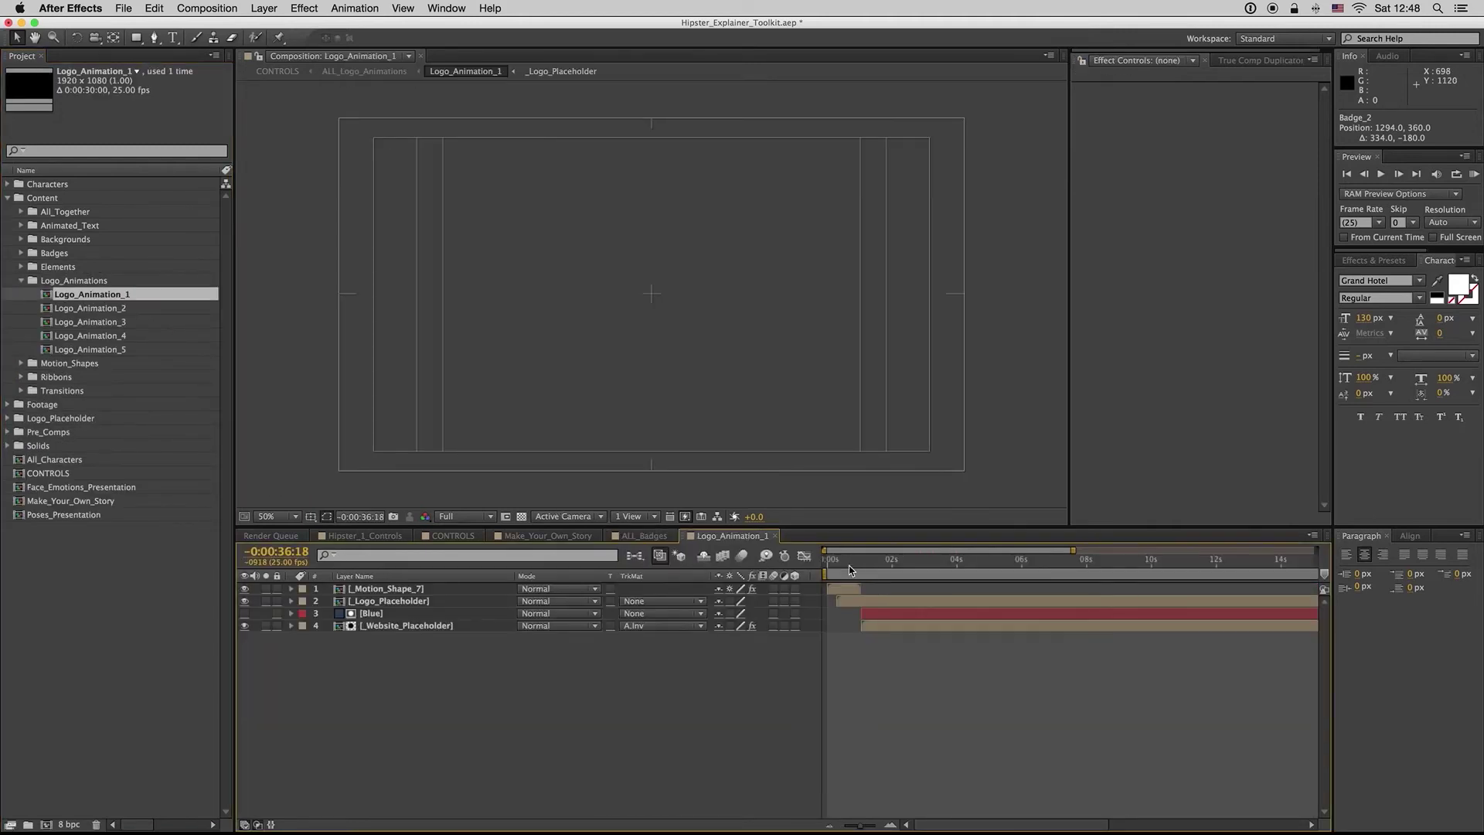
# - Scrub Logo_Animation_1 to 0:00:02:05, inspect the _Logo_Placeholder precomp, then close both comps
pyautogui.moveTo(850, 570); pyautogui.dragTo(903, 570)
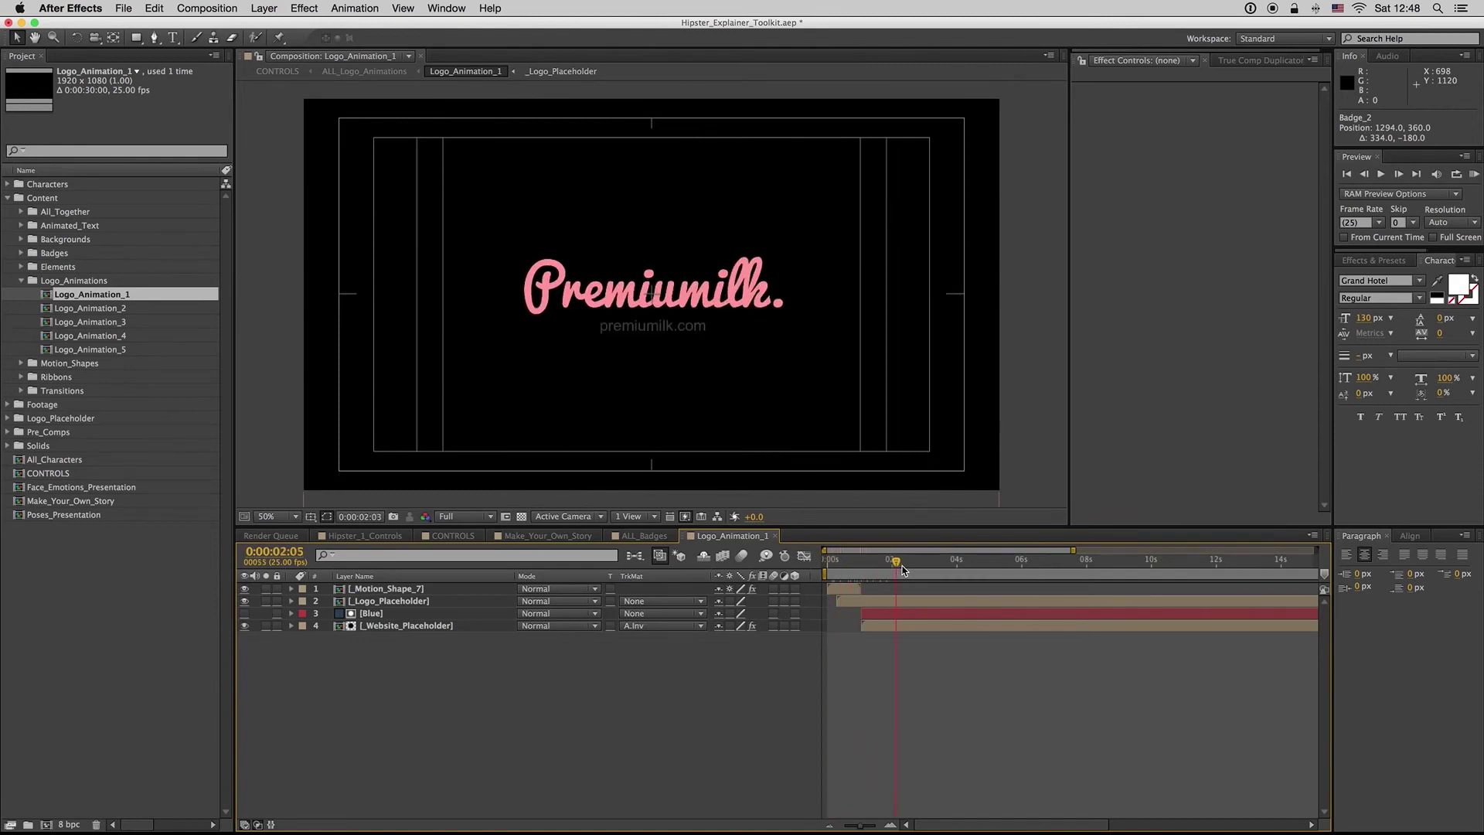
pyautogui.doubleClick(737, 597)
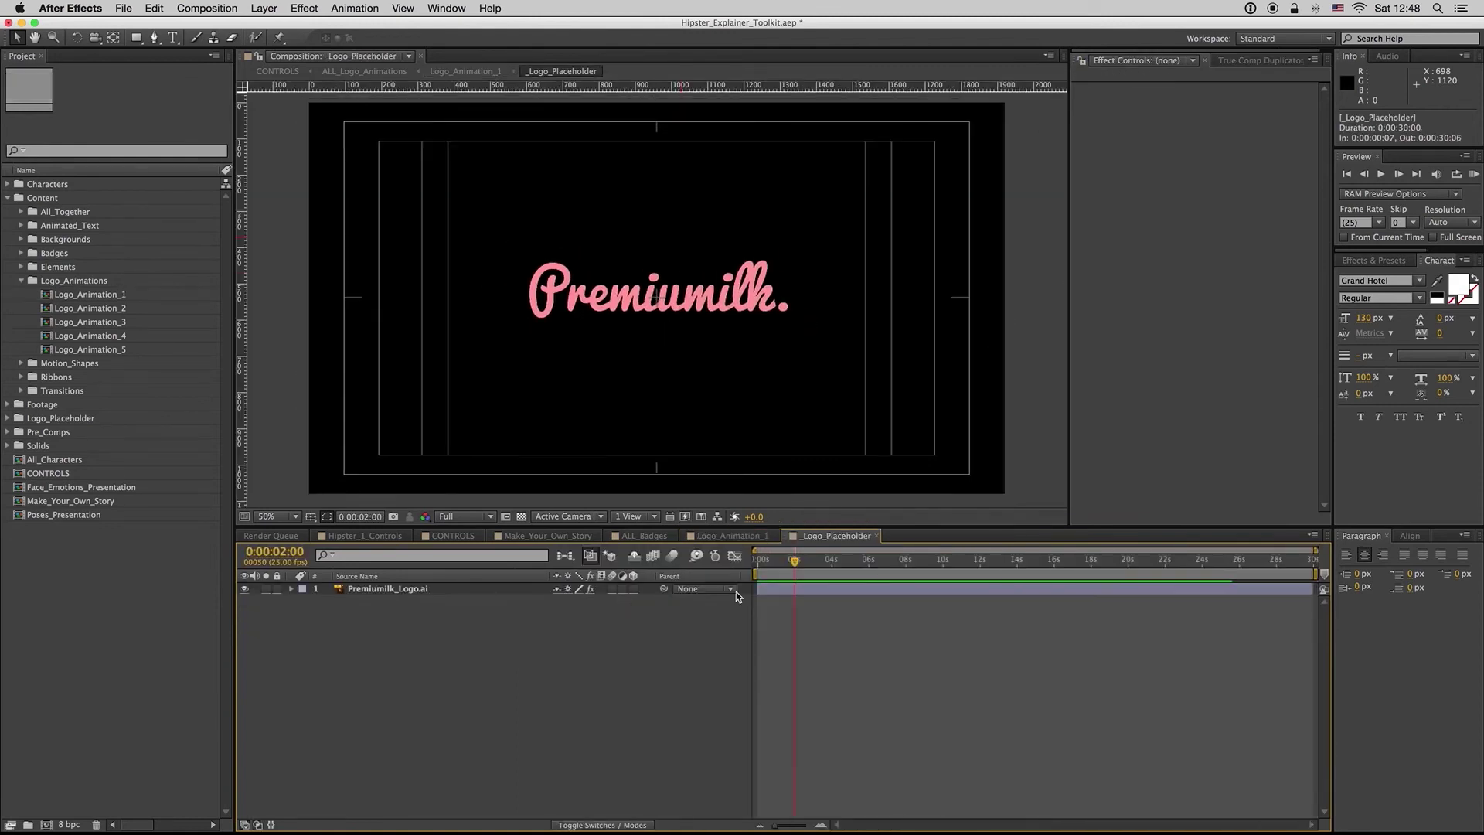
pyautogui.moveTo(794, 561); pyautogui.dragTo(802, 562)
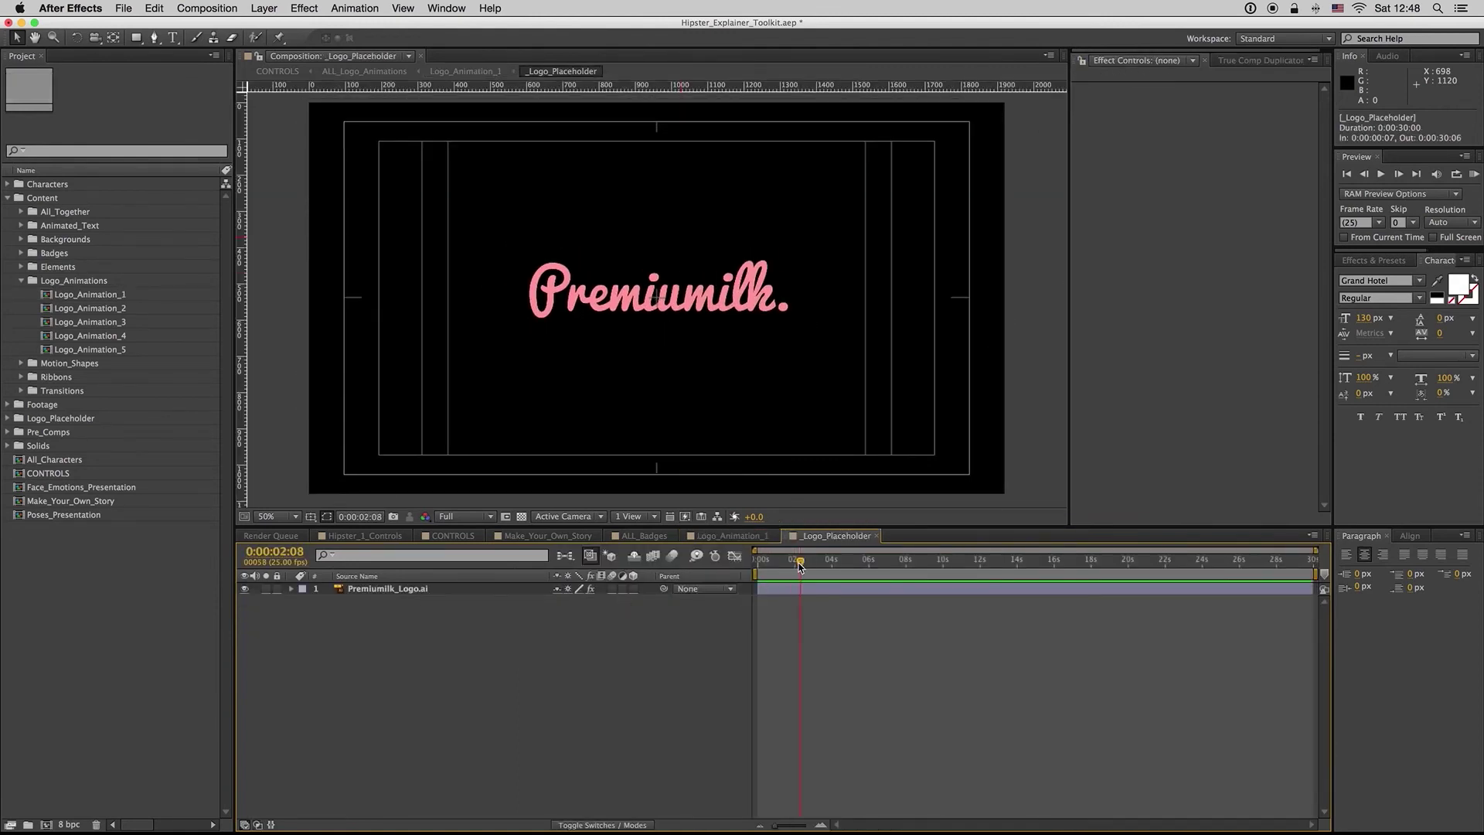
pyautogui.click(877, 536)
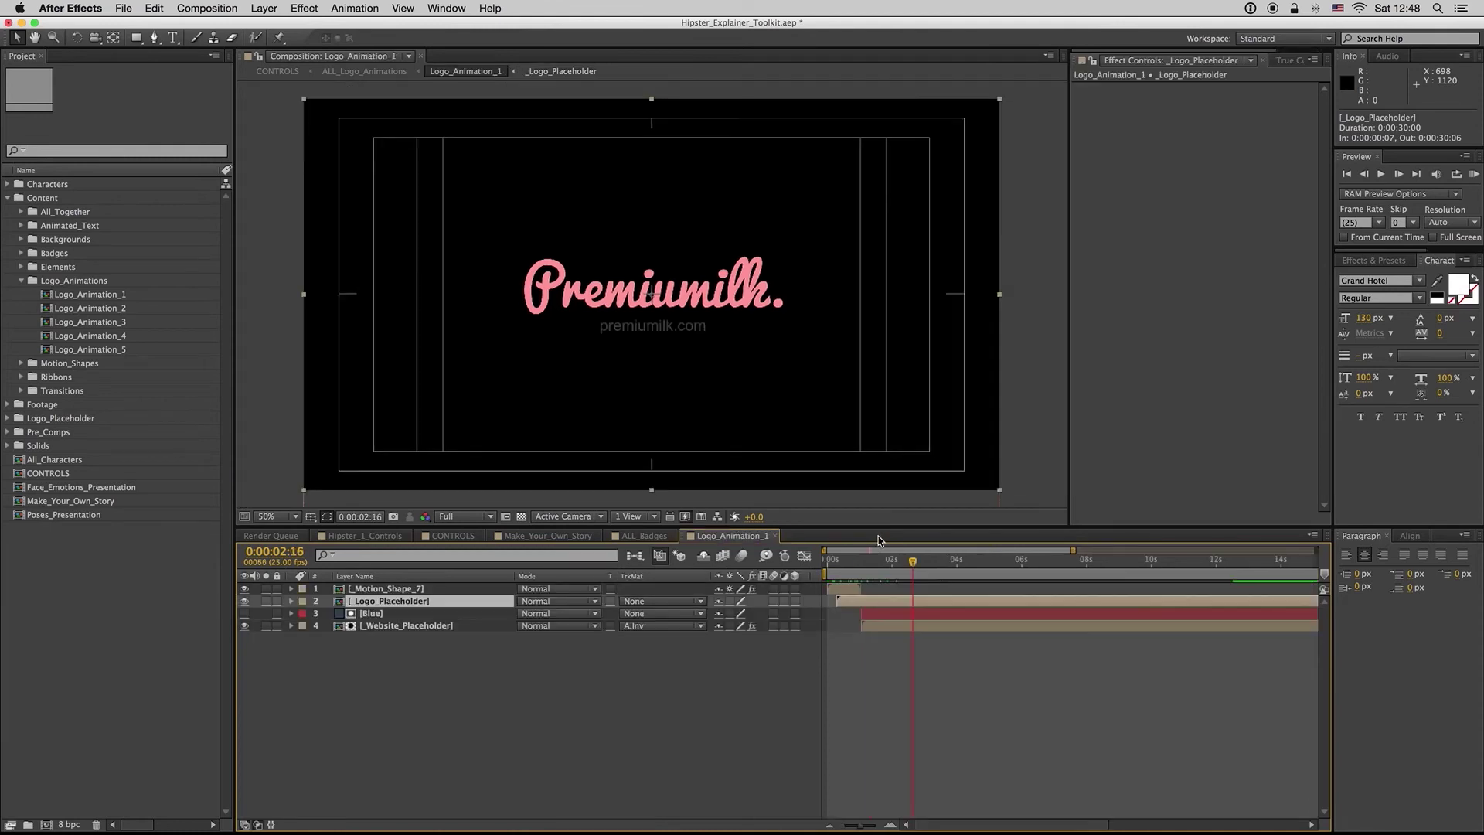
pyautogui.click(772, 537)
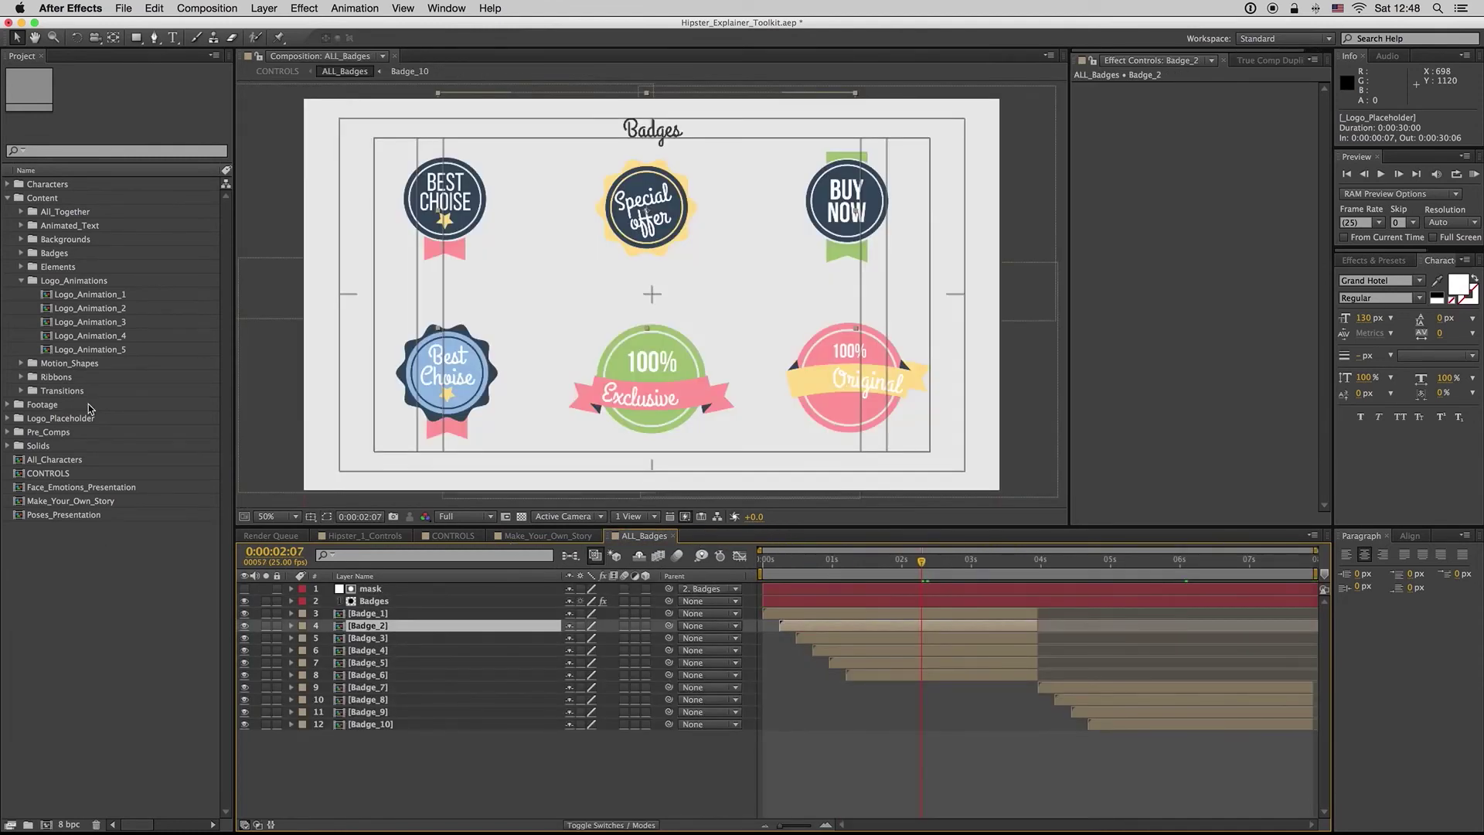
# - Drop _Motion_Shape_3 from Motion_Shapes into Make_Your_Own_Story starting near 2 seconds, and preview it
pyautogui.click(66, 365)
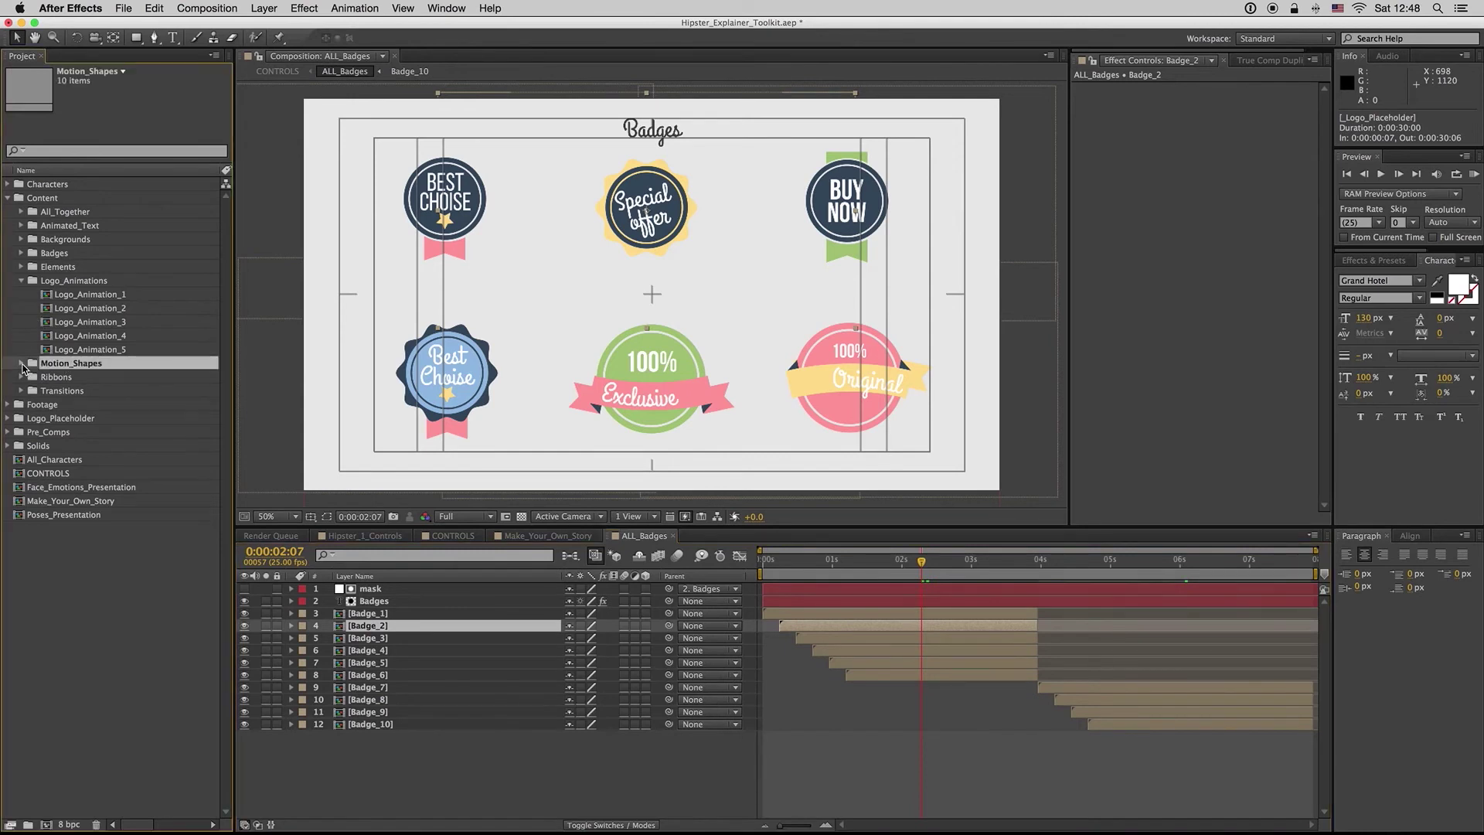
pyautogui.click(21, 363)
pyautogui.click(92, 377)
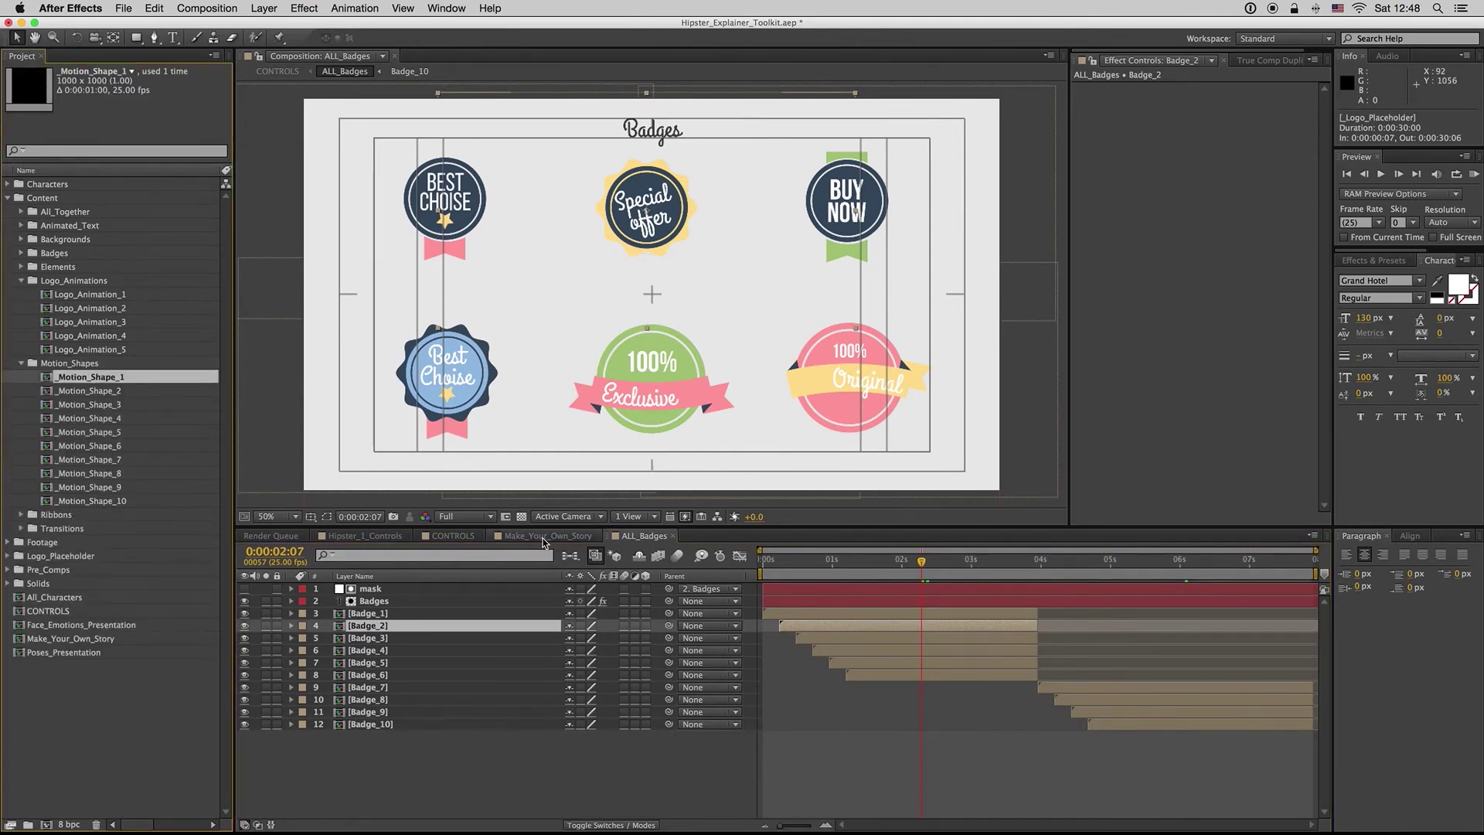
pyautogui.click(495, 539)
pyautogui.moveTo(77, 406); pyautogui.dragTo(572, 624)
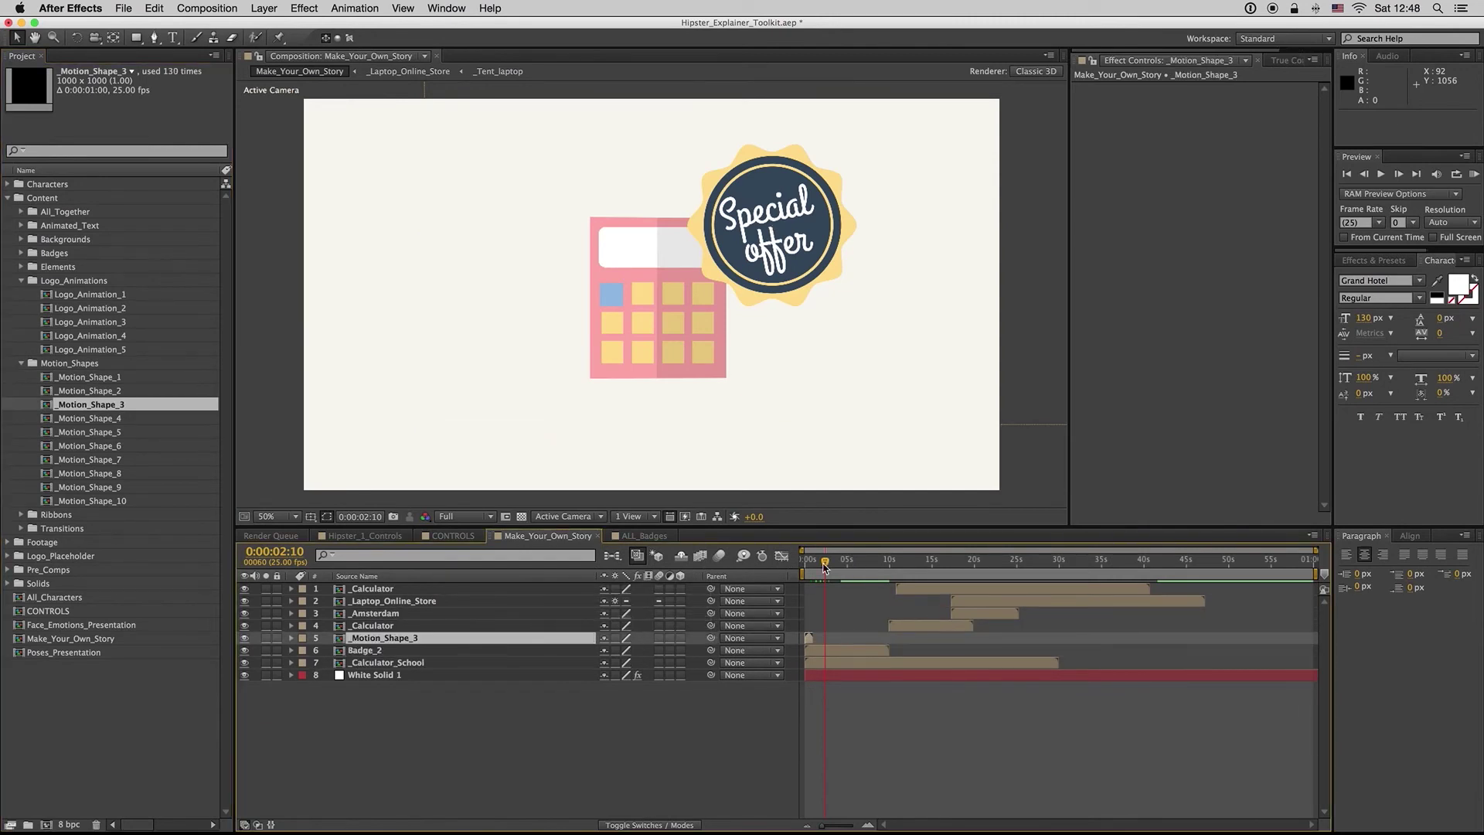
pyautogui.moveTo(808, 637); pyautogui.dragTo(831, 635)
pyautogui.moveTo(825, 567); pyautogui.dragTo(827, 570)
# - Inspect the _Motion_Shape_3 precomp's White Solid 1 Stroke and Fill effects
pyautogui.doubleClick(828, 637)
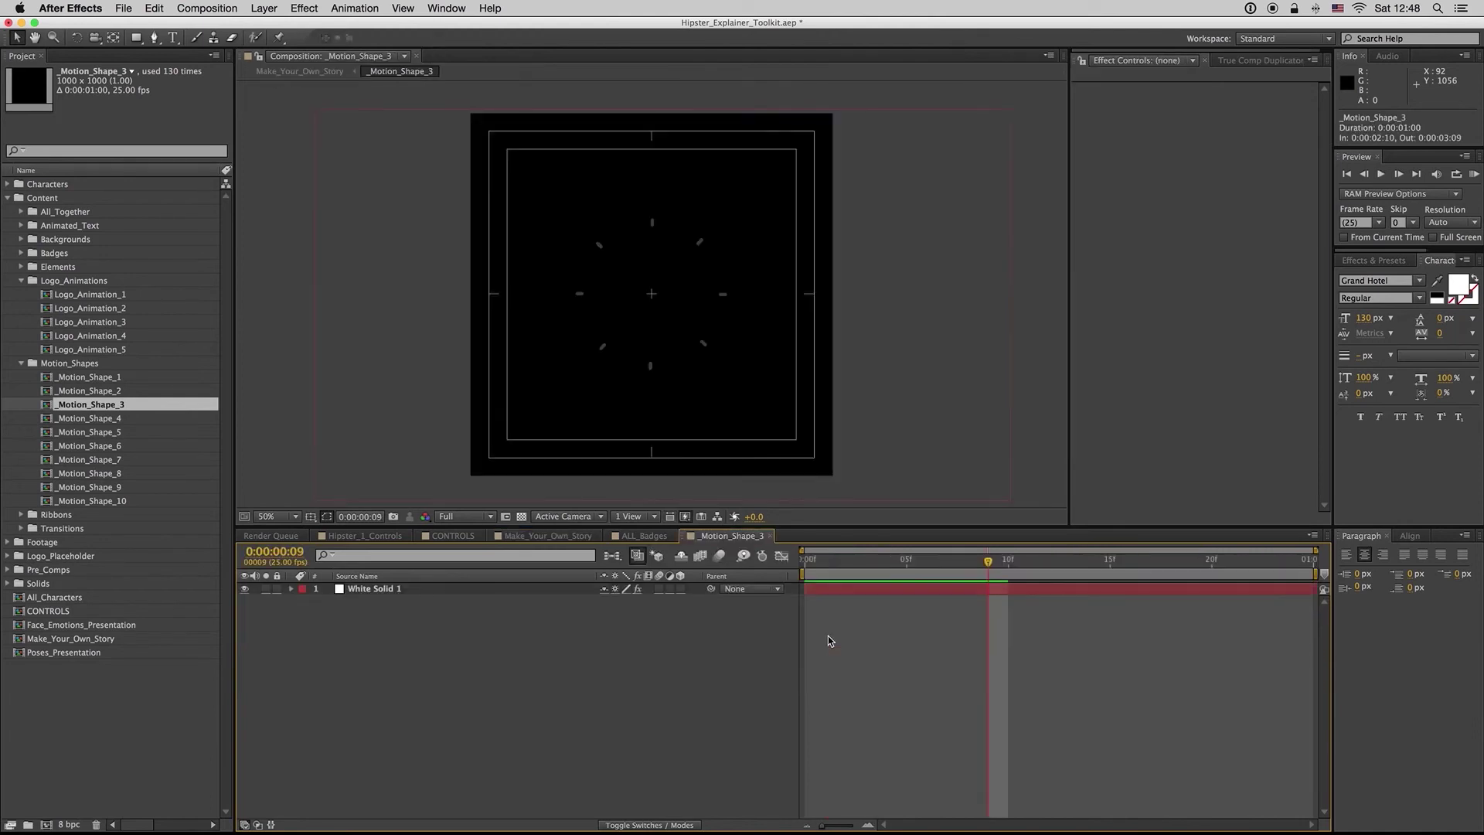
pyautogui.click(874, 592)
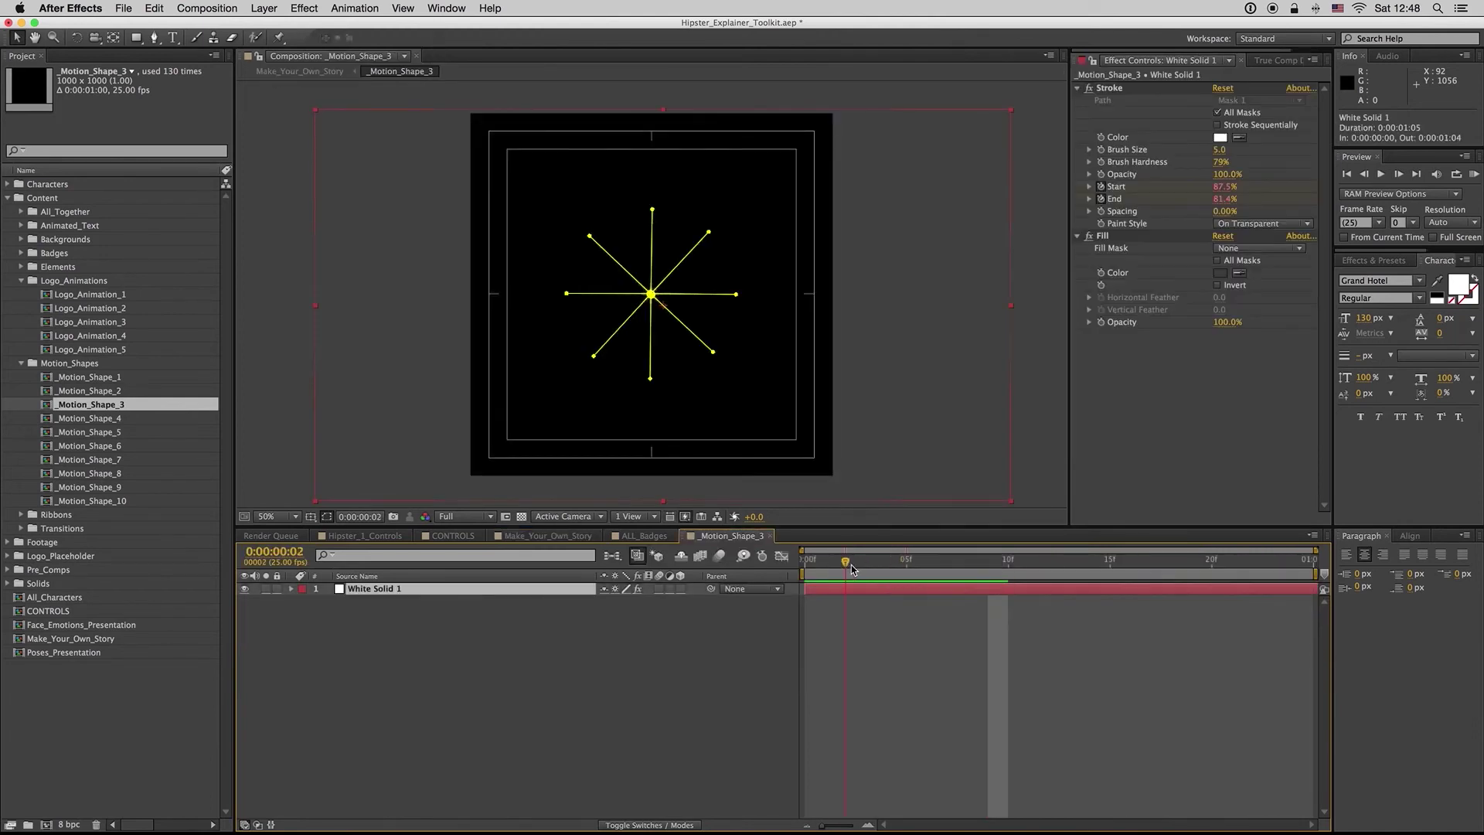
pyautogui.click(926, 560)
pyautogui.click(682, 651)
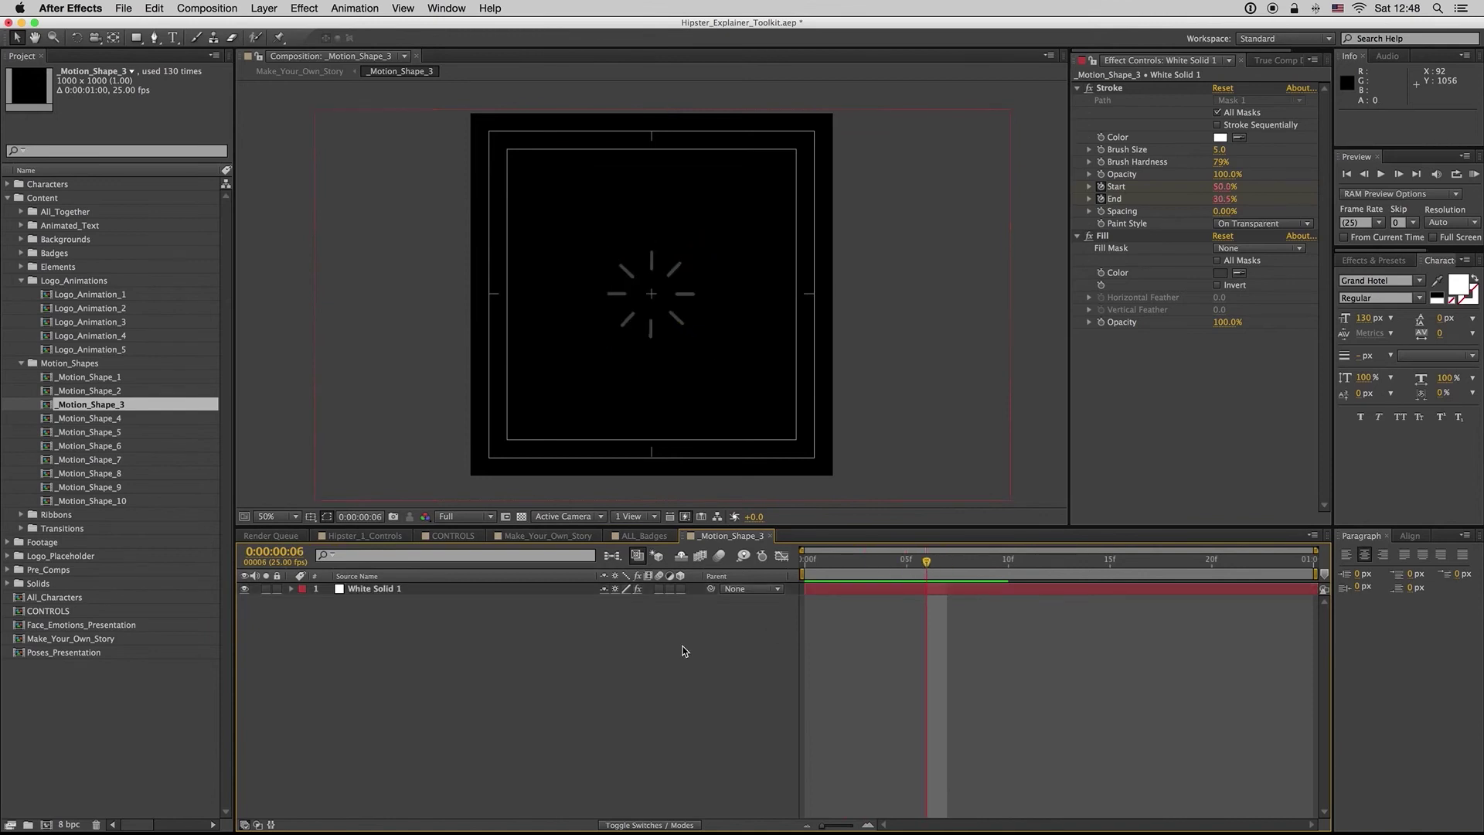
# - Review the ALL_Badges animation's earlier frames, then close ALL_Badges
pyautogui.click(644, 535)
pyautogui.moveTo(922, 563); pyautogui.dragTo(892, 568)
pyautogui.click(673, 536)
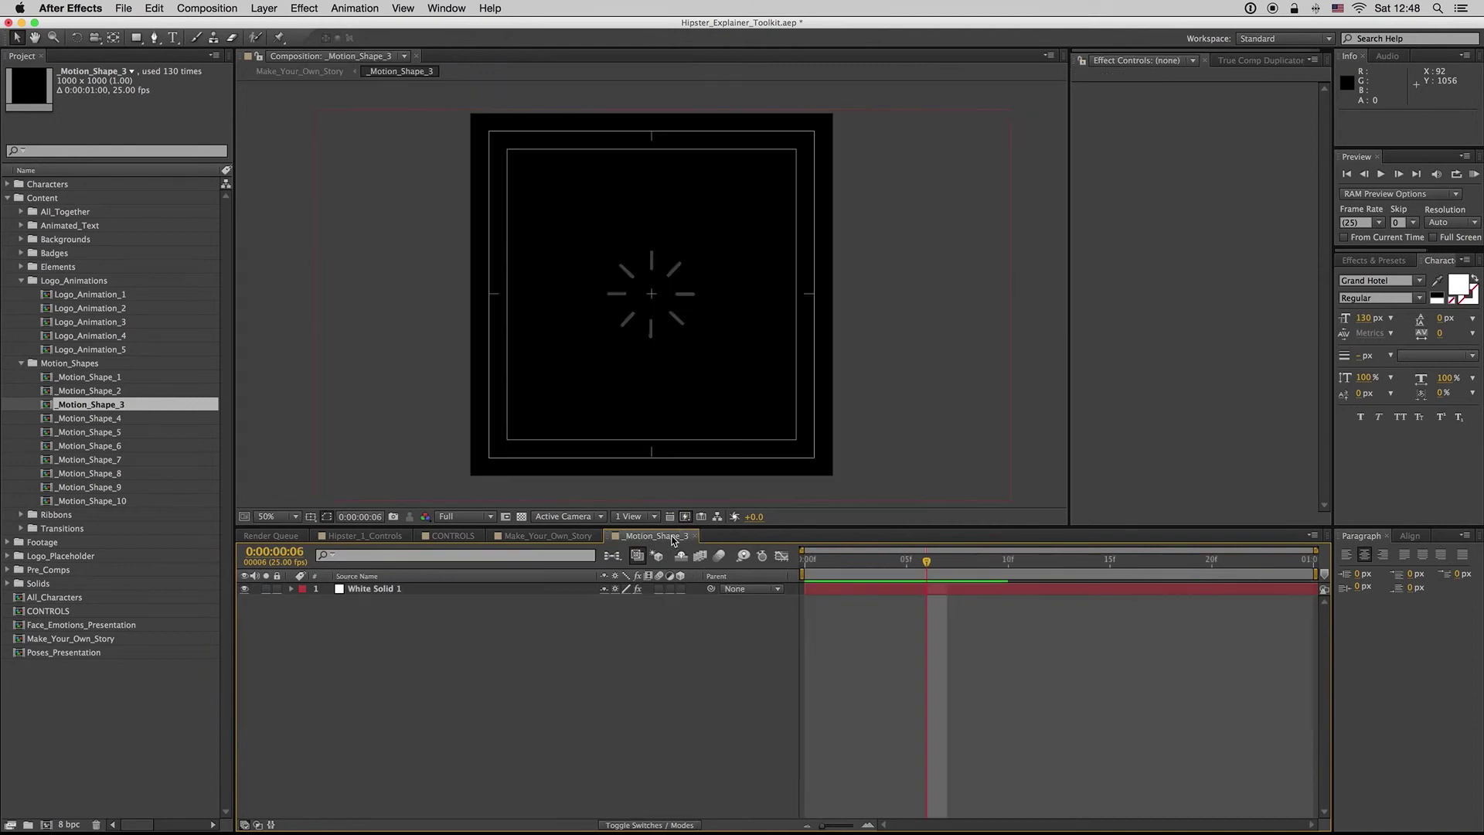
# - Move the burst to 772, 308 above the calculator's top-left and preview it
pyautogui.click(550, 535)
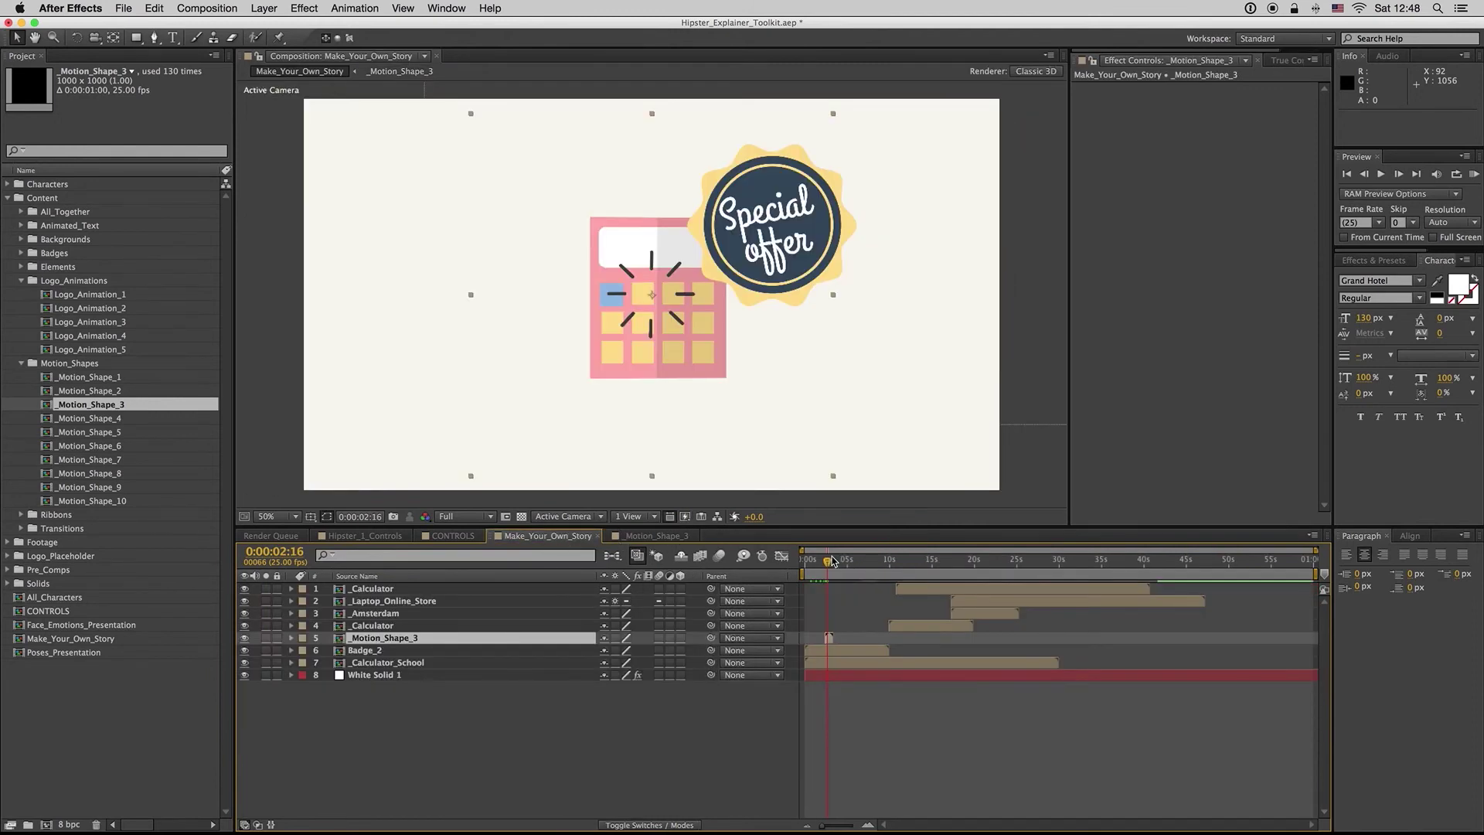
pyautogui.moveTo(672, 308); pyautogui.dragTo(604, 223)
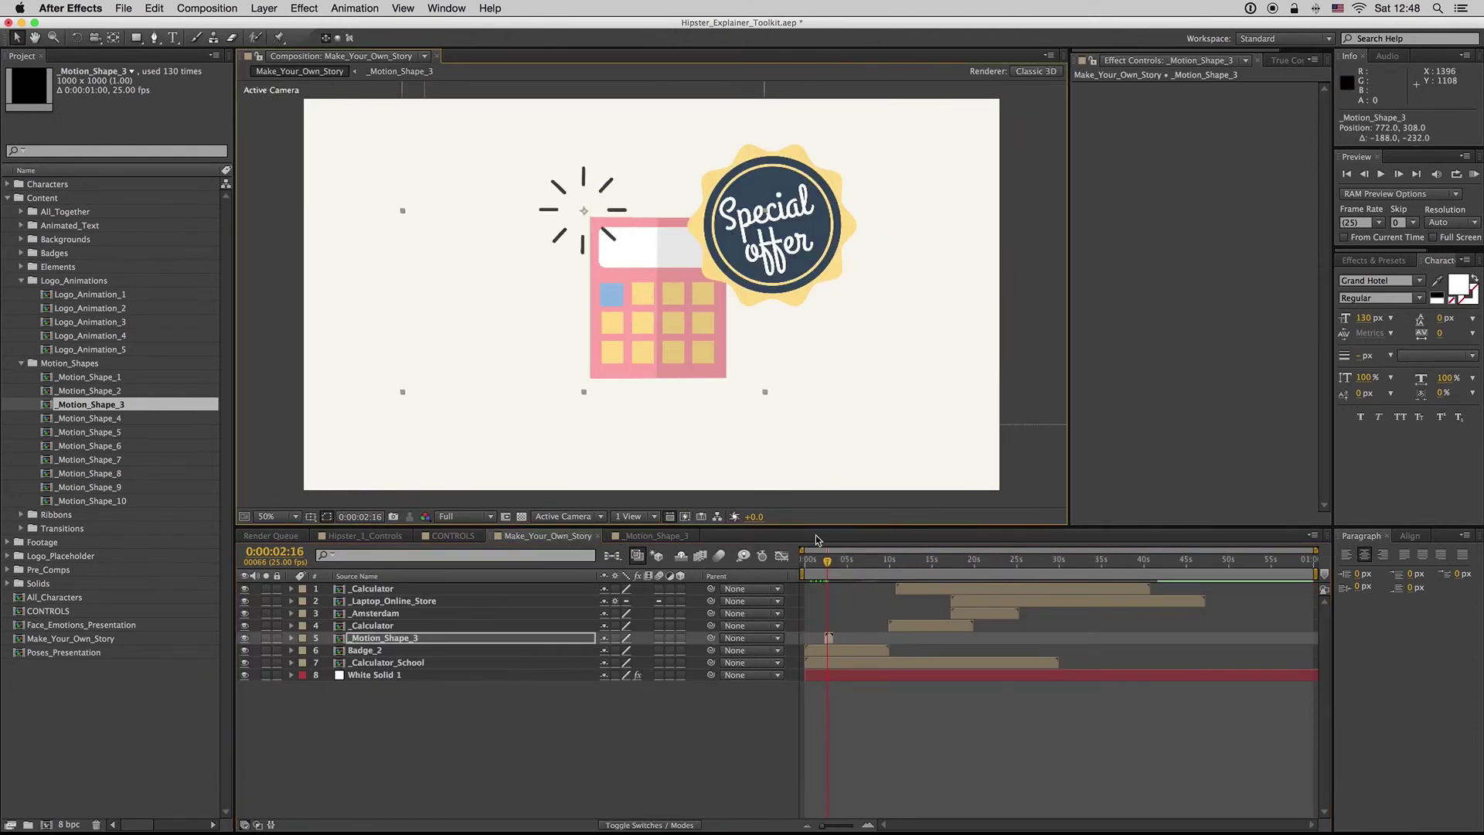
pyautogui.moveTo(826, 566)
pyautogui.mouseDown()
pyautogui.moveTo(809, 567)
pyautogui.moveTo(826, 566)
pyautogui.mouseUp()
pyautogui.click(828, 637)
pyautogui.press('=')
pyautogui.press('=')
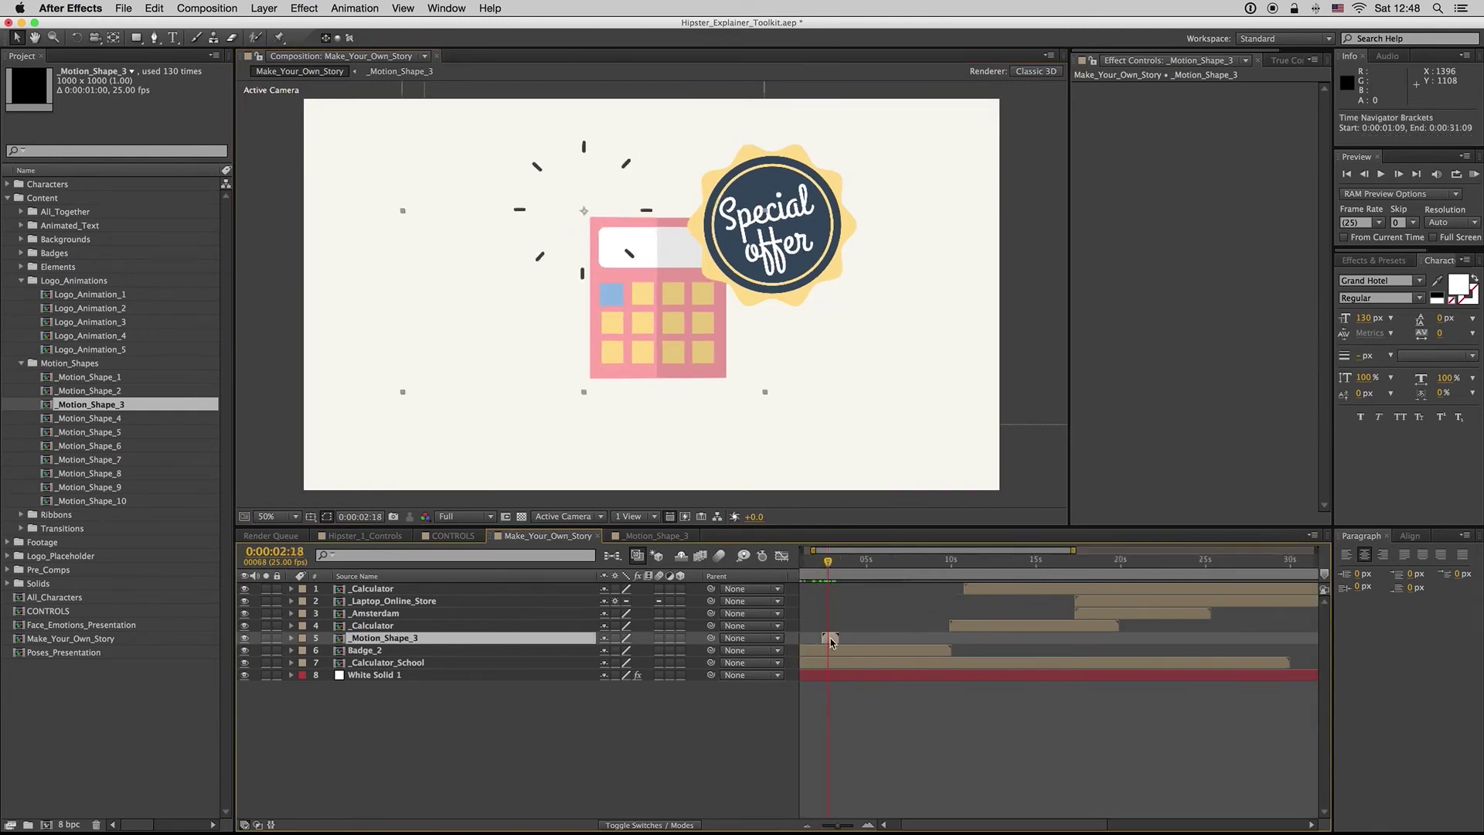
# - Add a Fill effect to the burst and colour it the calculator's pink
pyautogui.rightClick(1117, 302)
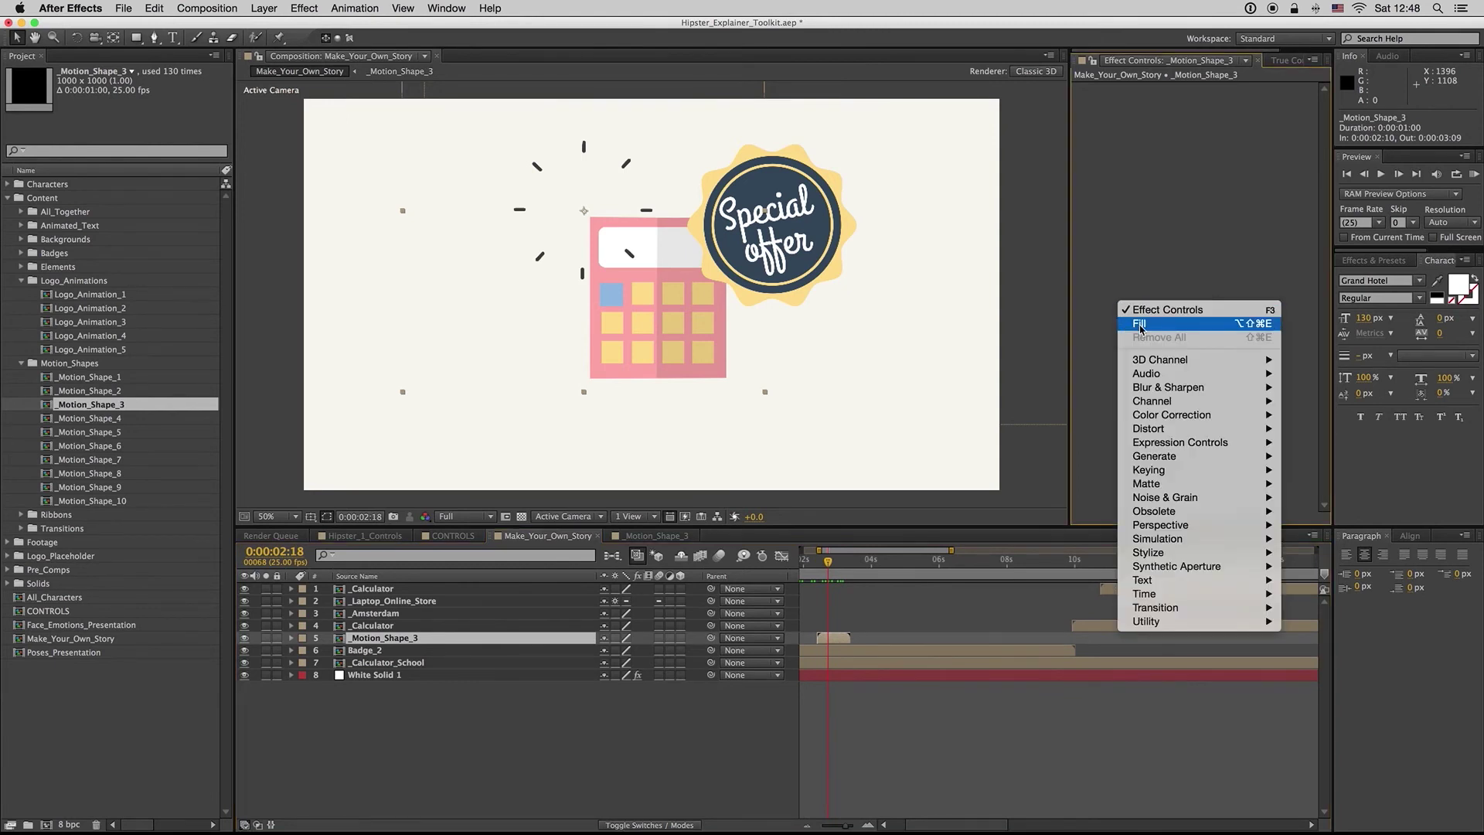
pyautogui.moveTo(1167, 458)
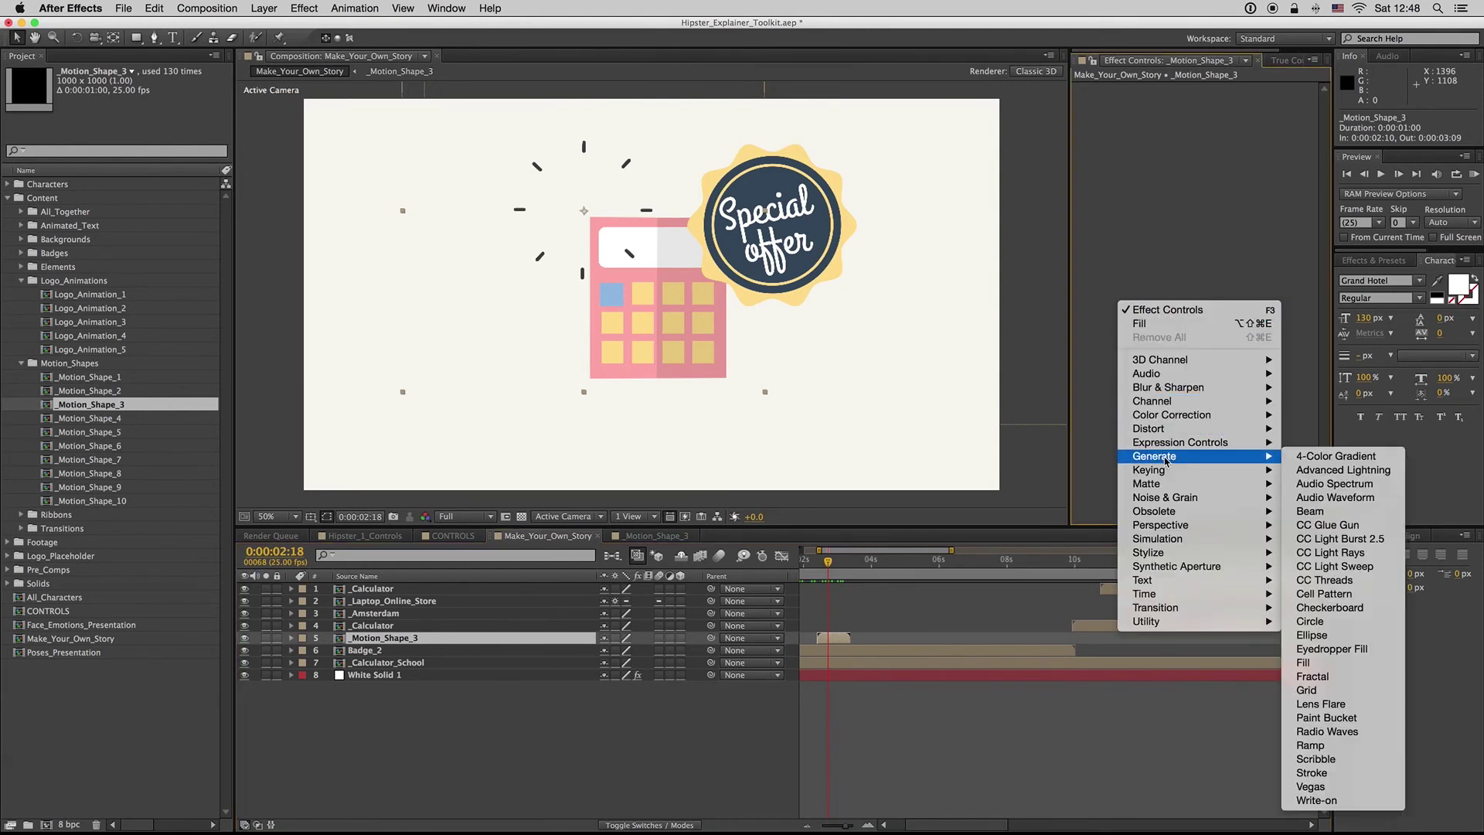
pyautogui.click(1346, 669)
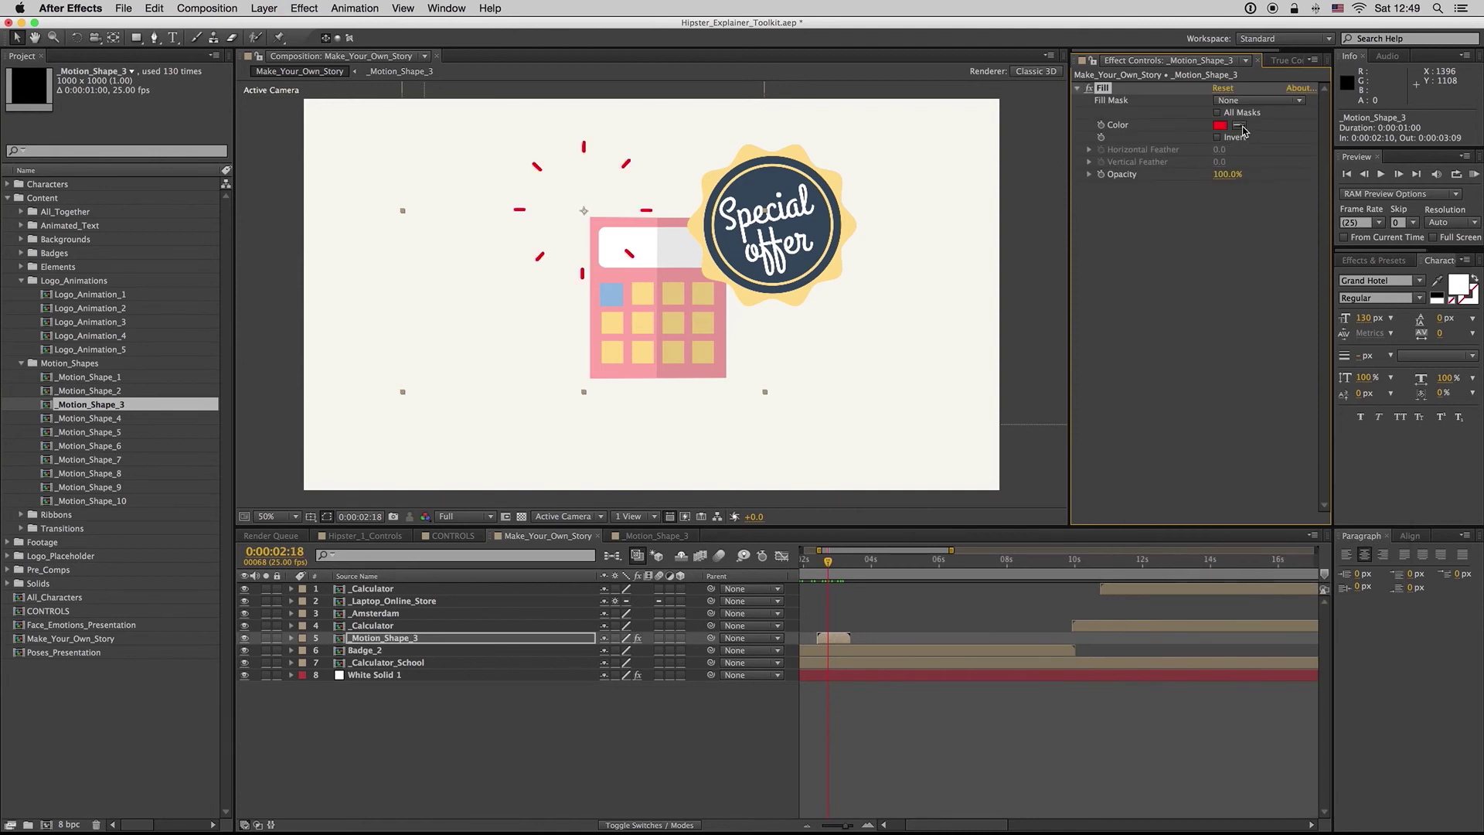
pyautogui.click(1239, 126)
pyautogui.click(621, 275)
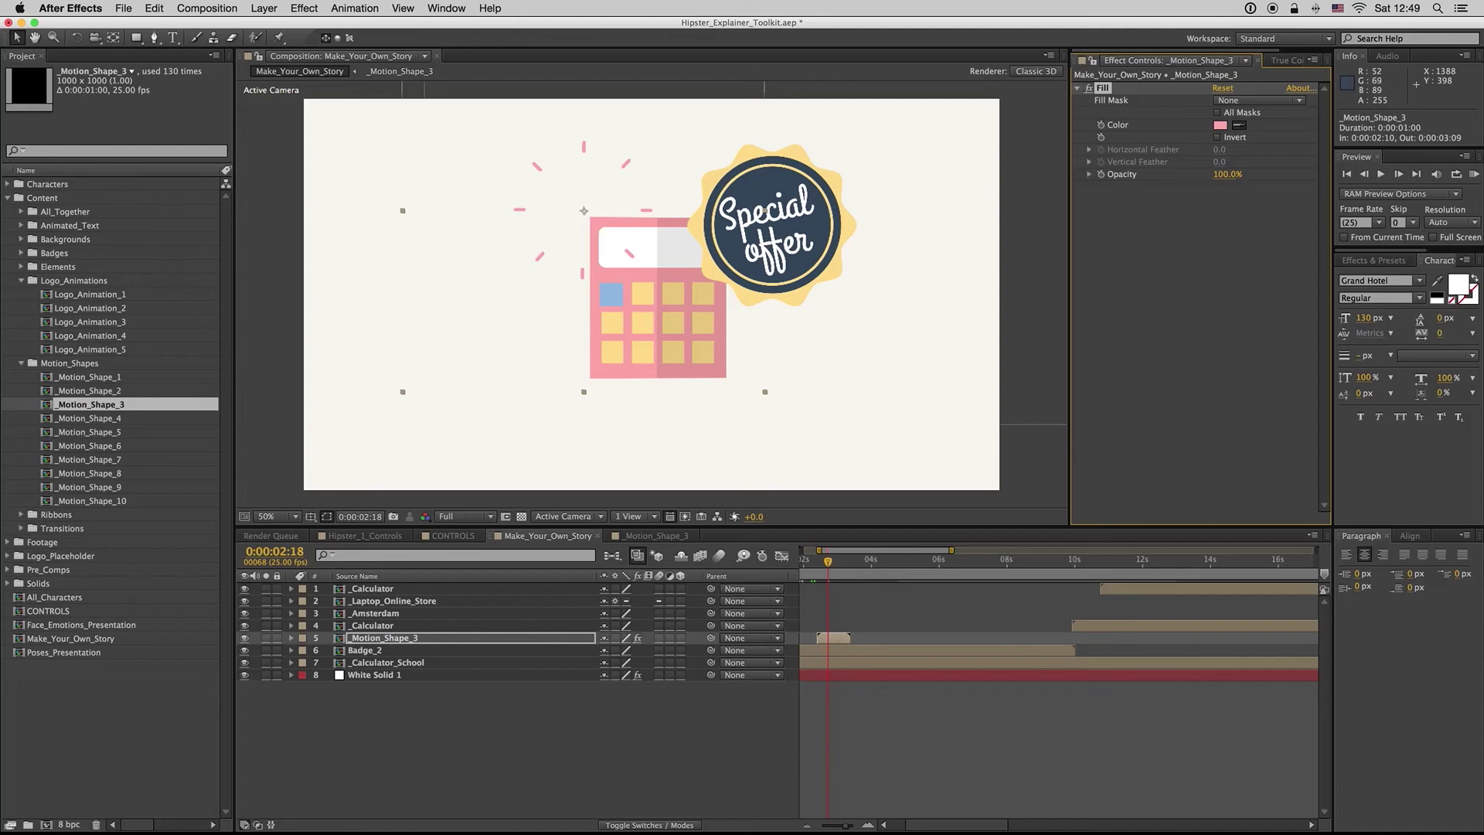
# - Try the badge's yellow at 0:00:02:21, then switch the Fill back to pink
pyautogui.click(845, 225)
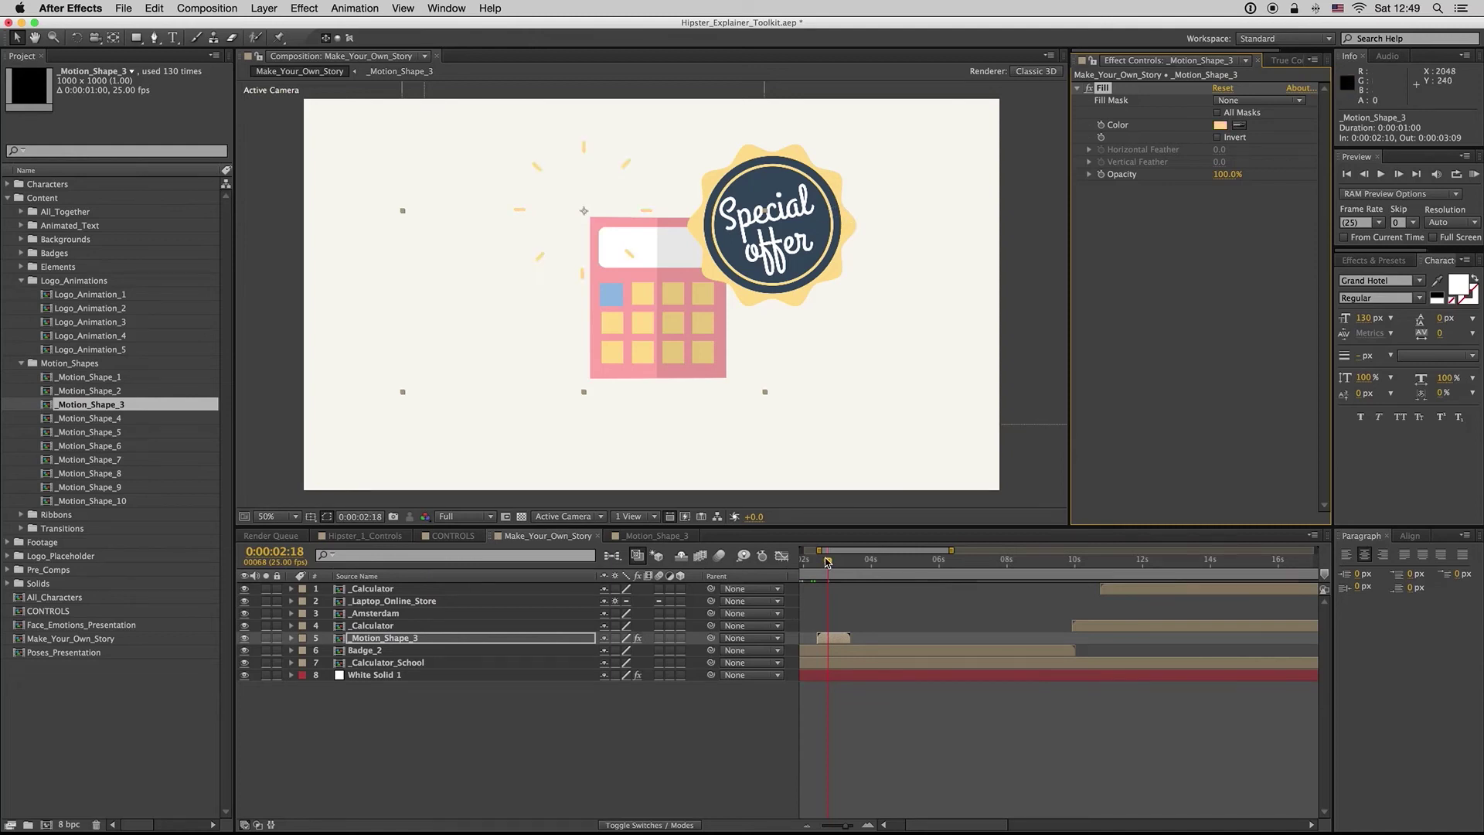
pyautogui.moveTo(827, 562); pyautogui.dragTo(831, 562)
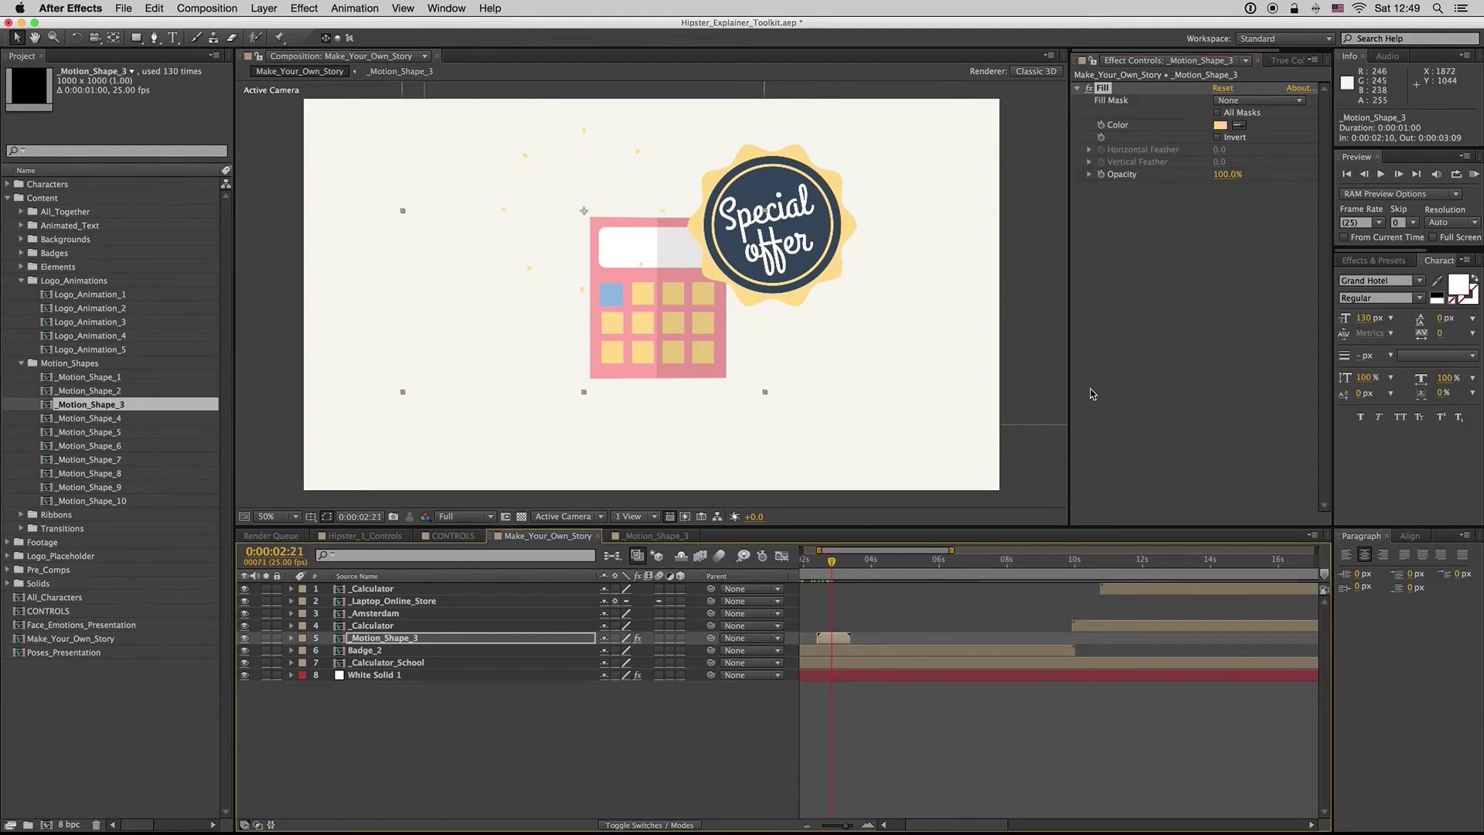
pyautogui.click(1238, 127)
pyautogui.click(619, 269)
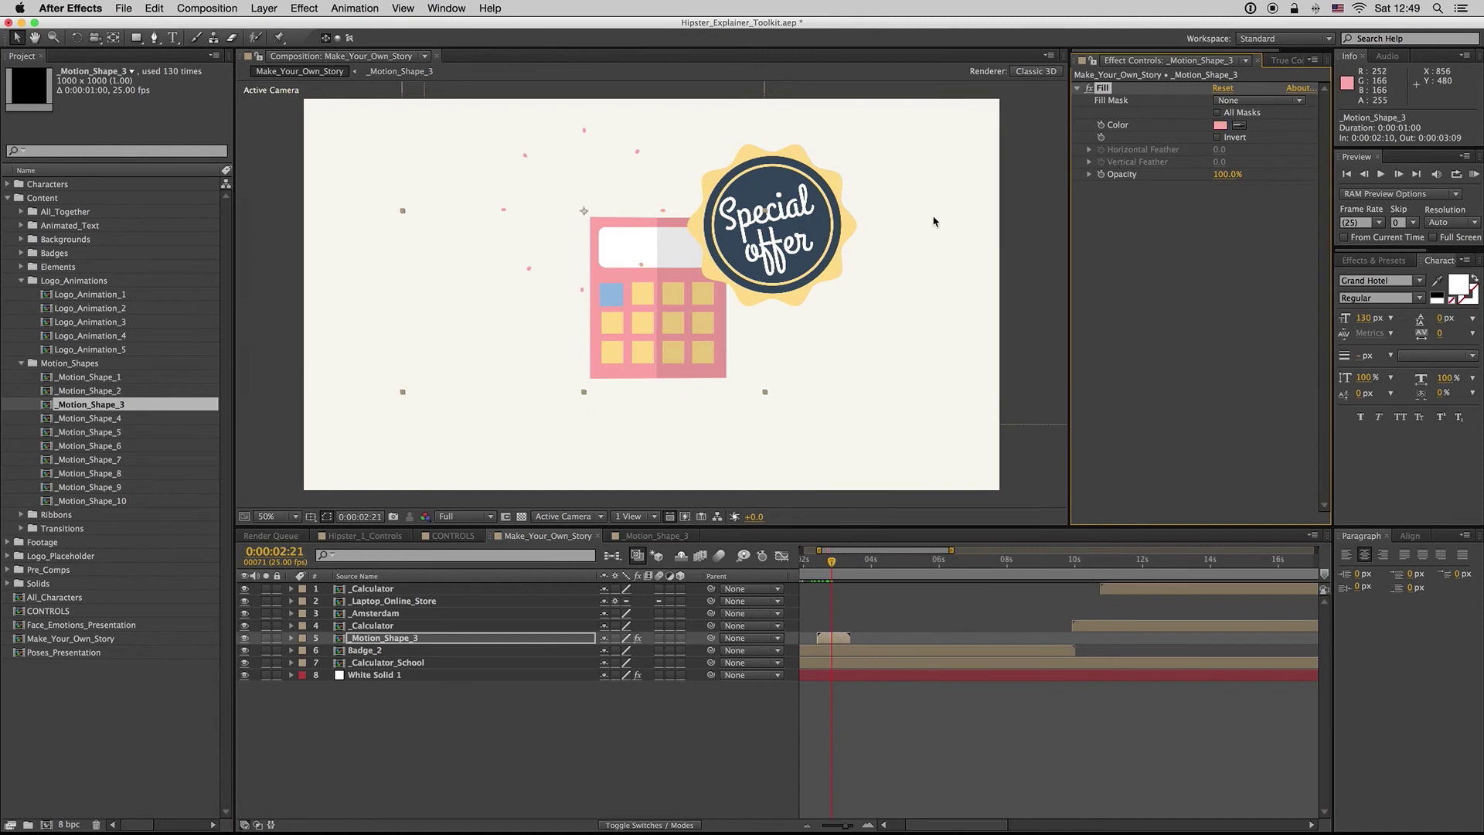
pyautogui.click(1103, 89)
pyautogui.click(453, 536)
pyautogui.scroll(10, 1324, 618)
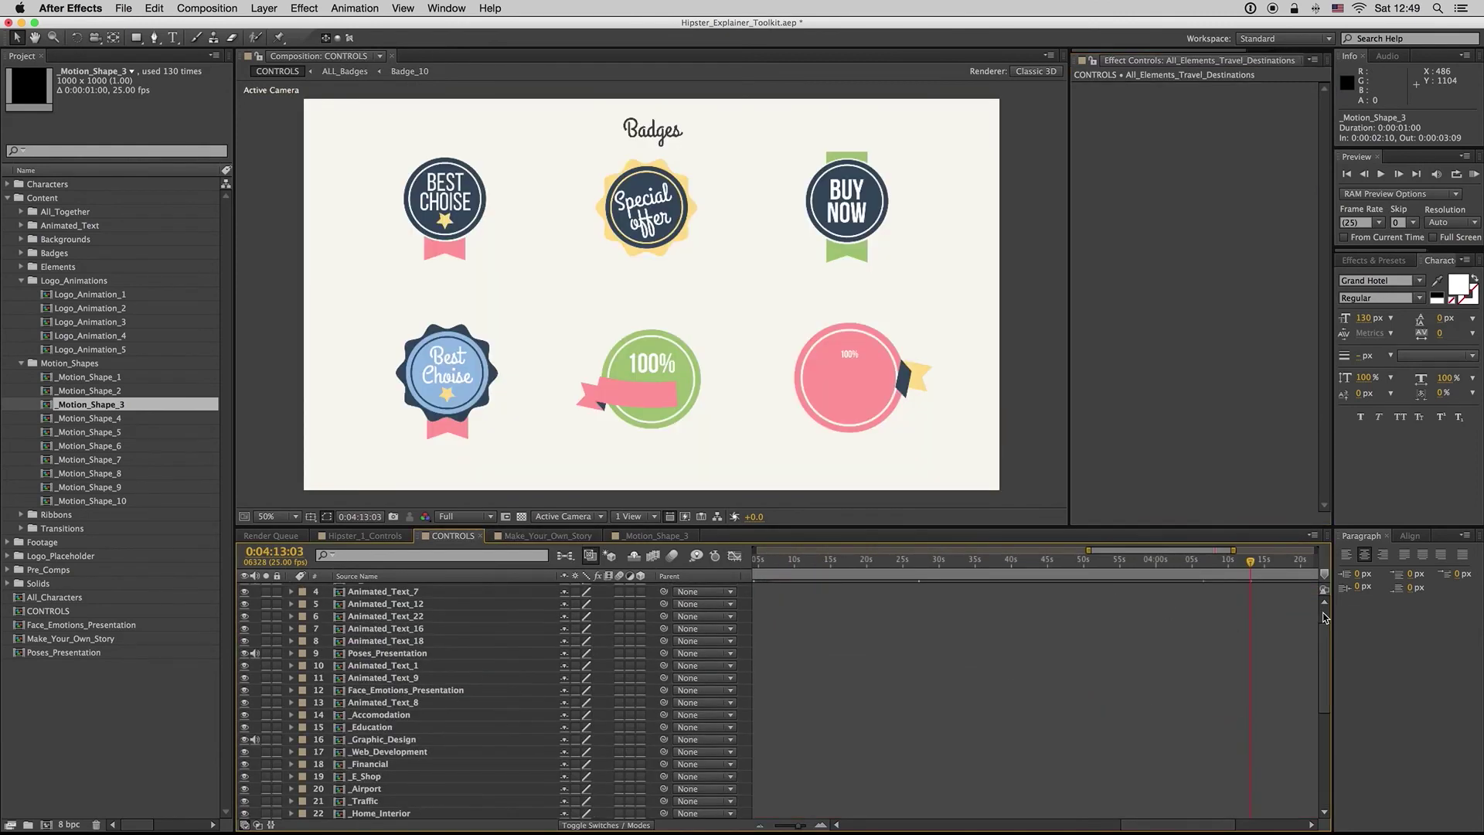
pyautogui.click(1203, 595)
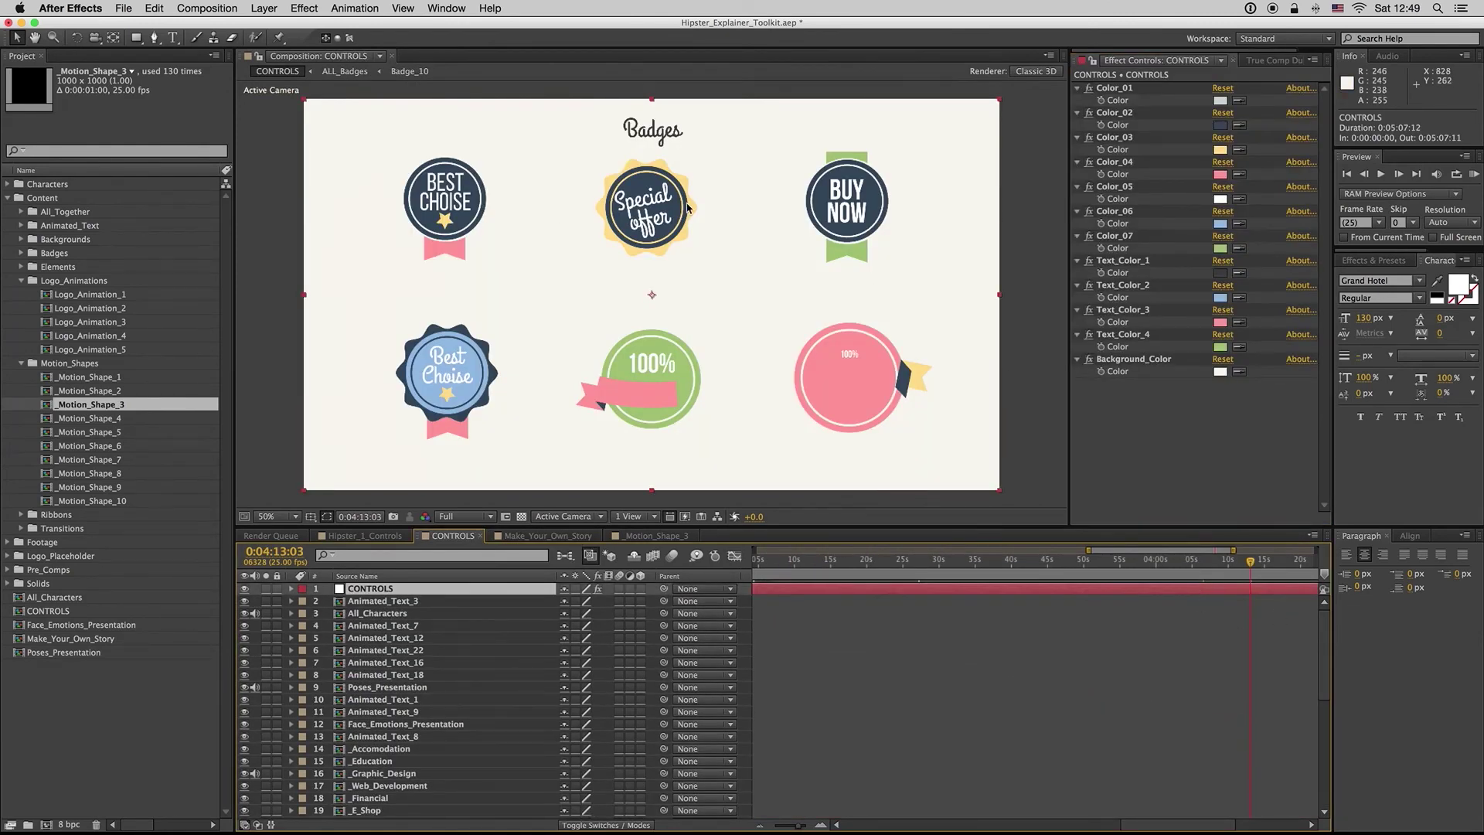
pyautogui.click(548, 535)
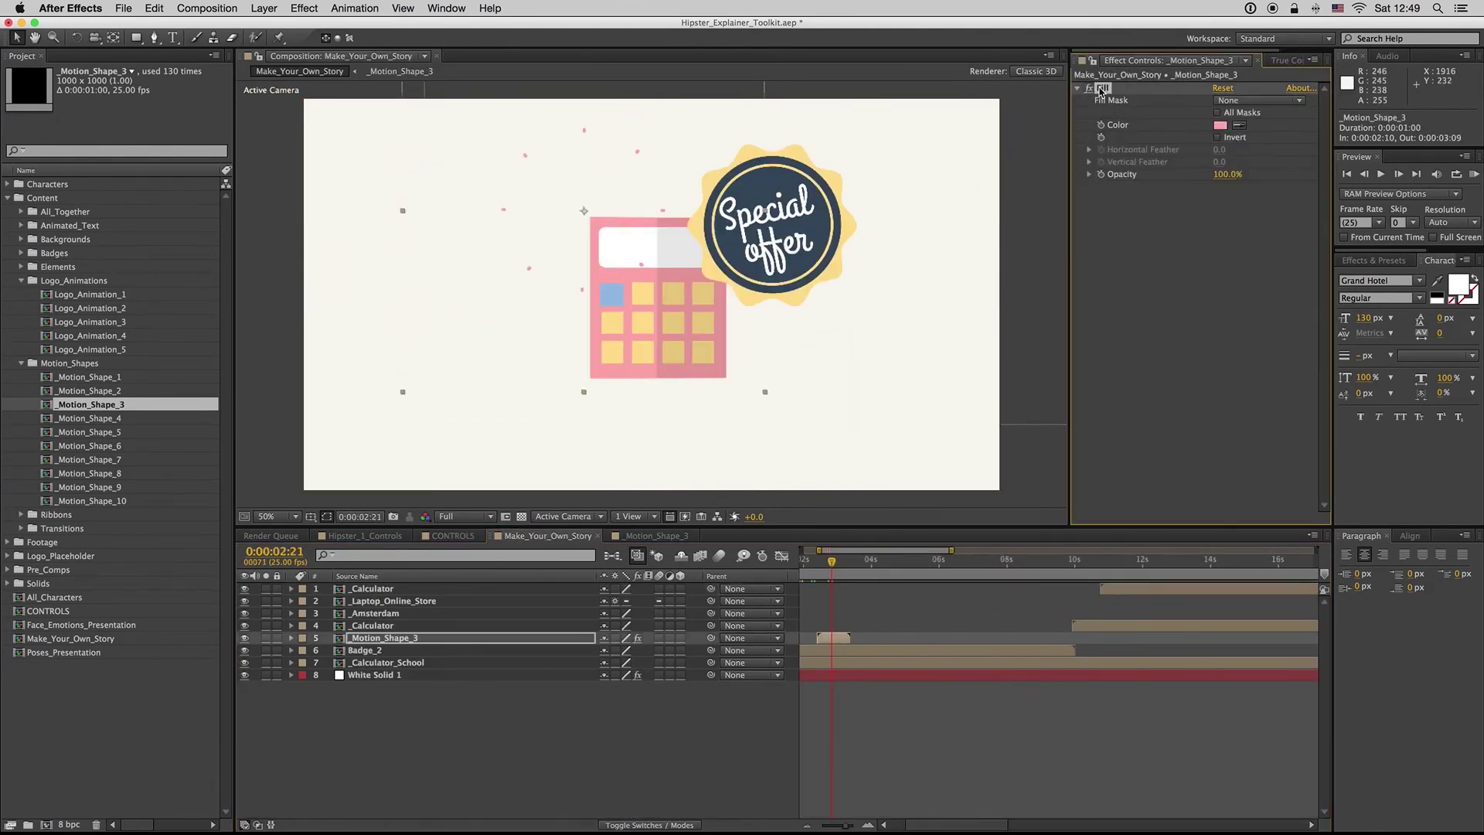
pyautogui.click(371, 652)
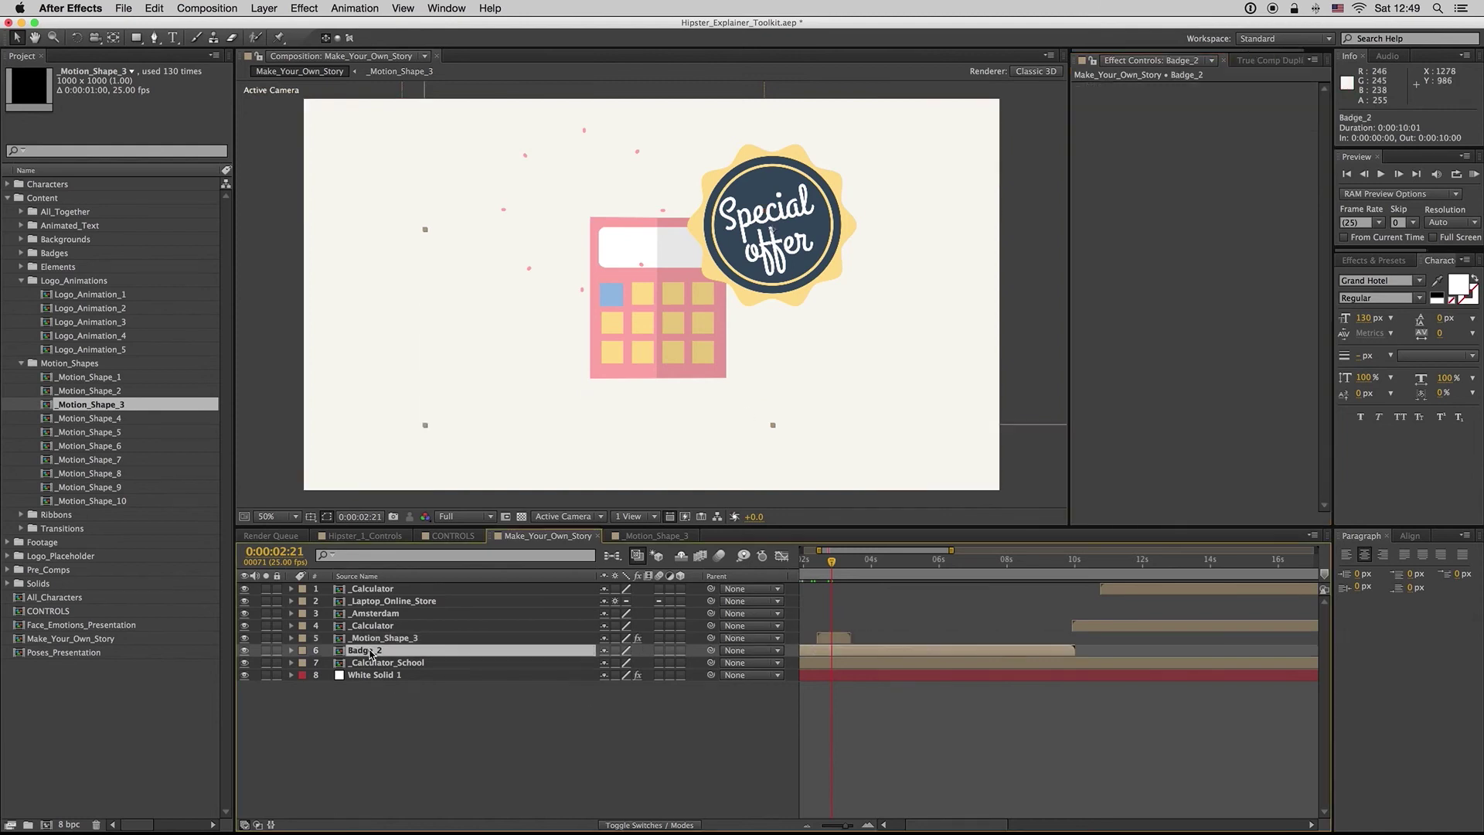
# - Check the colour expression on Badge_2's solid, then close the Badge_2 and _Motion_Shape_3 comps
pyautogui.doubleClick(836, 650)
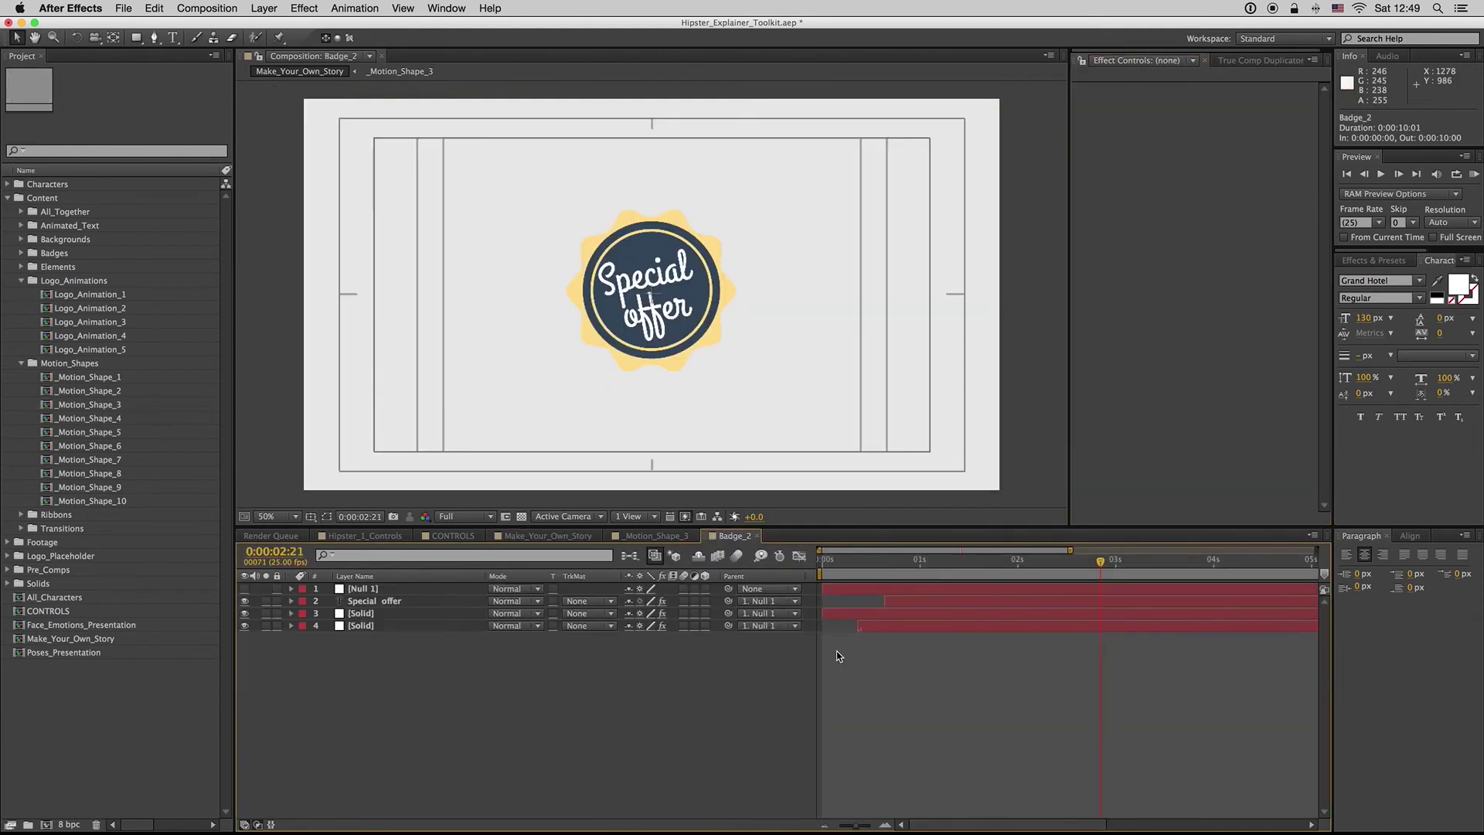
pyautogui.click(362, 615)
pyautogui.press('e')
pyautogui.press('e')
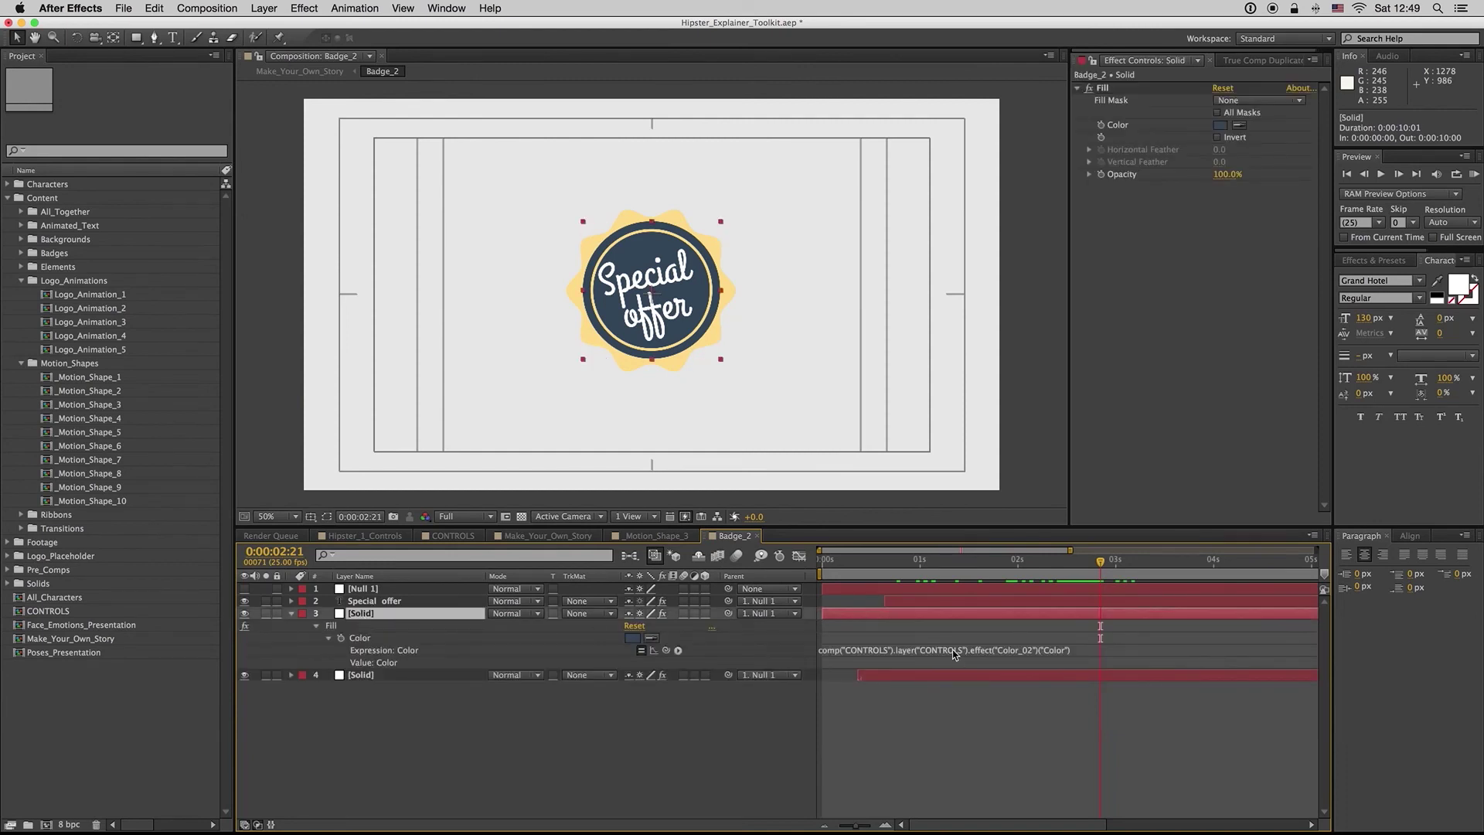
pyautogui.press('e')
pyautogui.press('e')
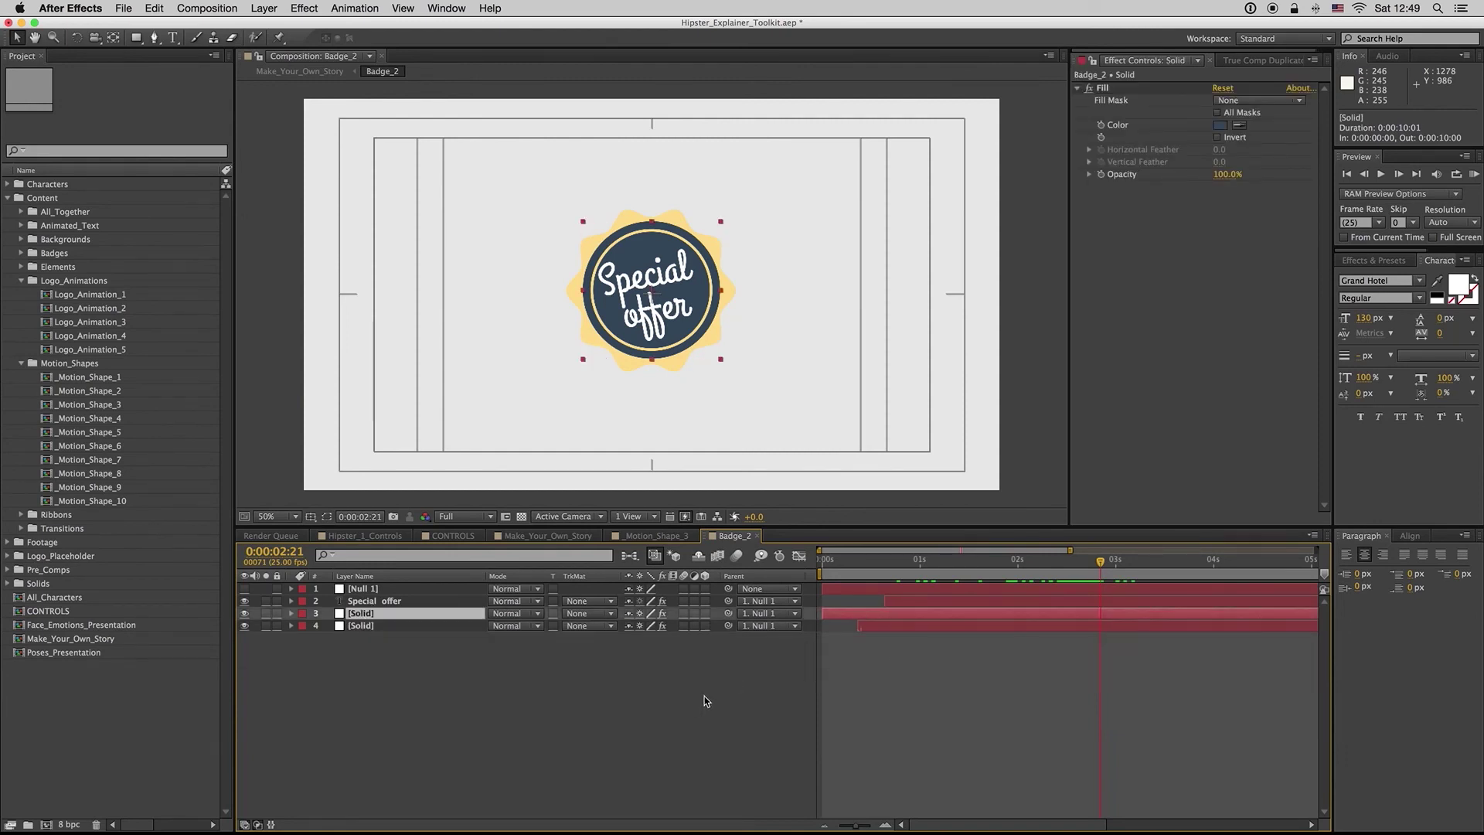
pyautogui.click(701, 788)
pyautogui.click(758, 535)
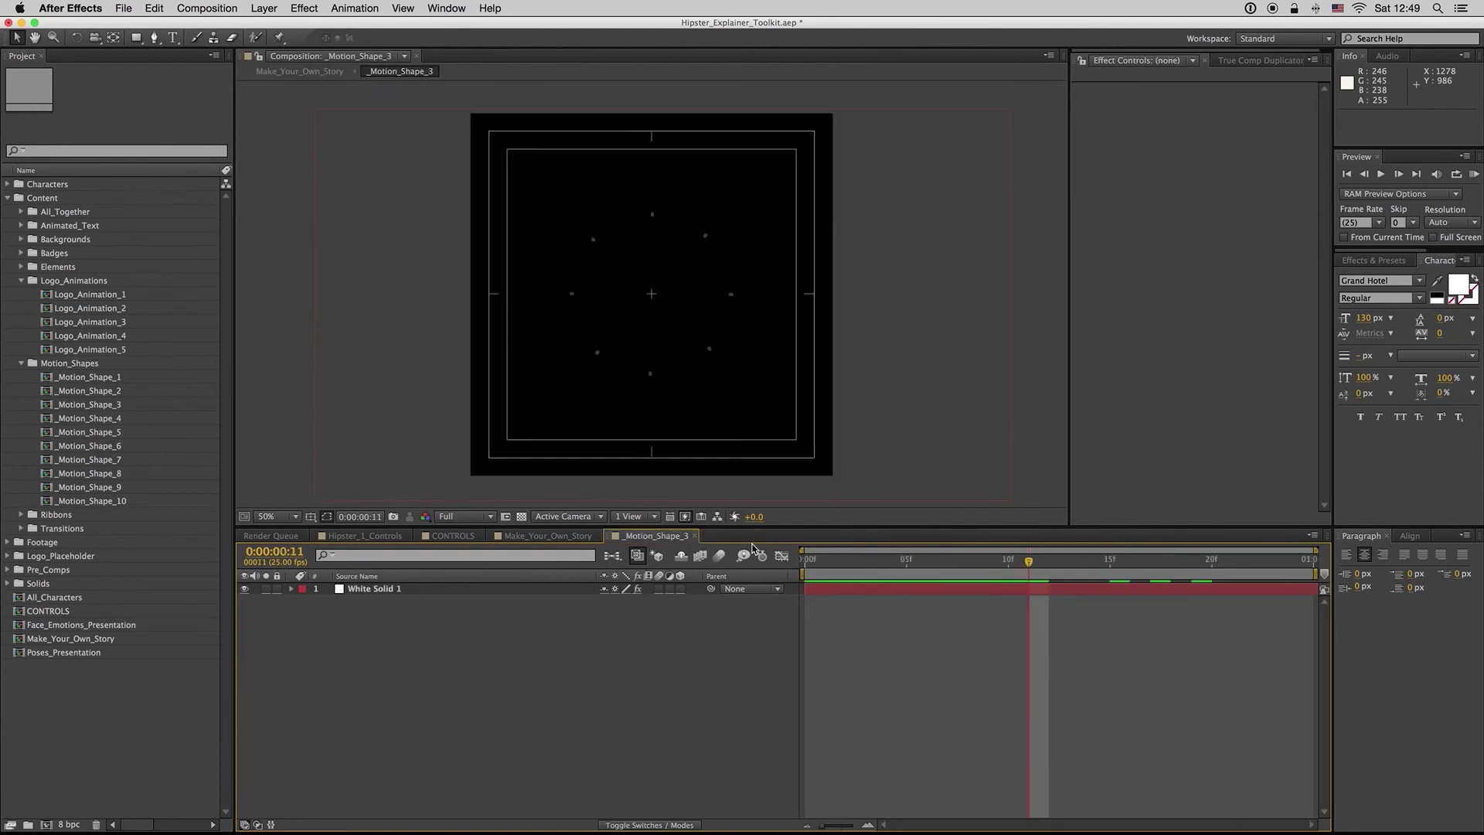
pyautogui.click(695, 536)
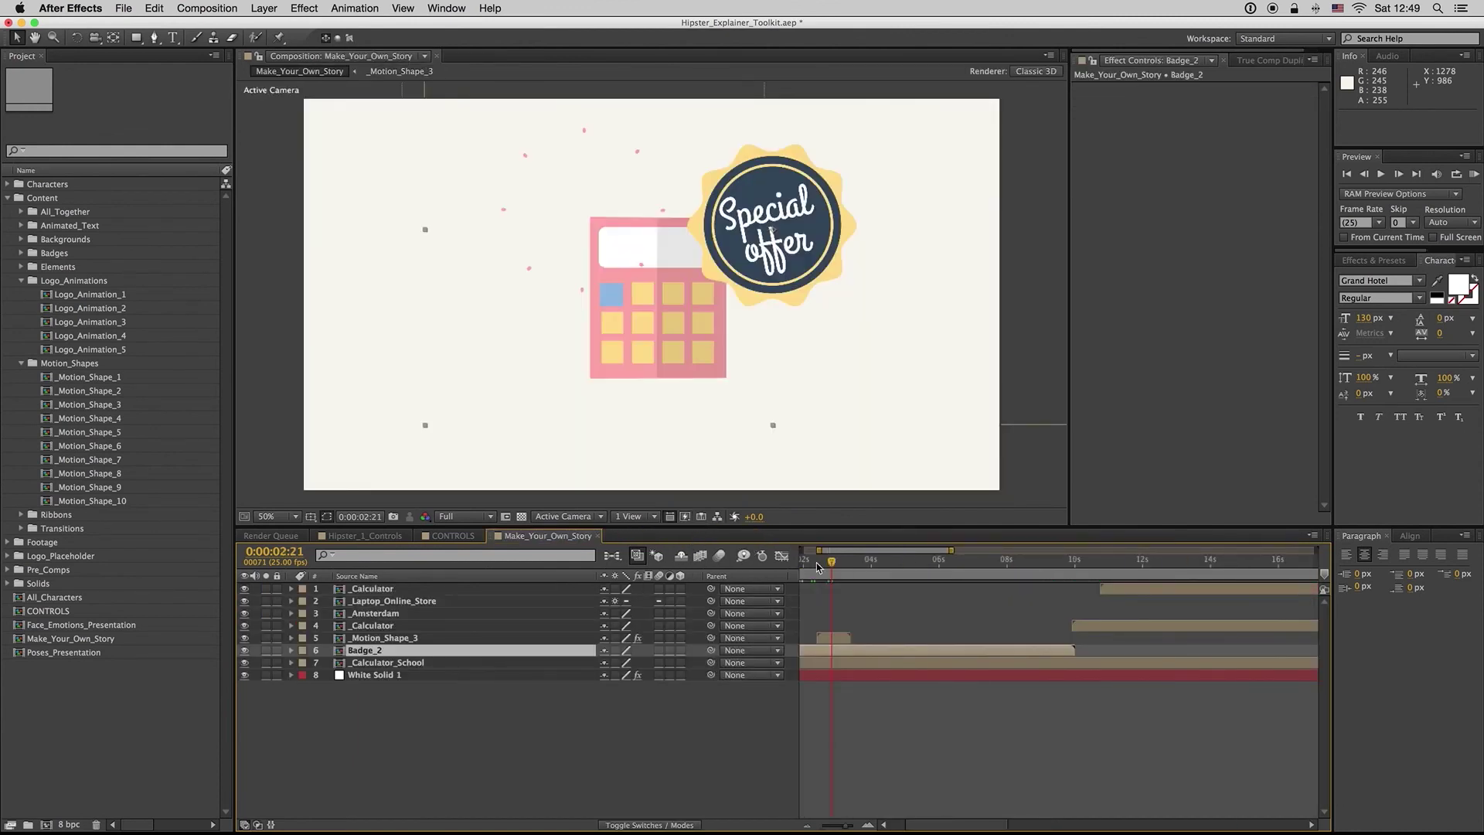
# - Collapse Logo_Animations and Motion_Shapes, open ALL_Ribbons from All_Together, and scrub to about 2 seconds
pyautogui.moveTo(818, 566); pyautogui.dragTo(830, 568)
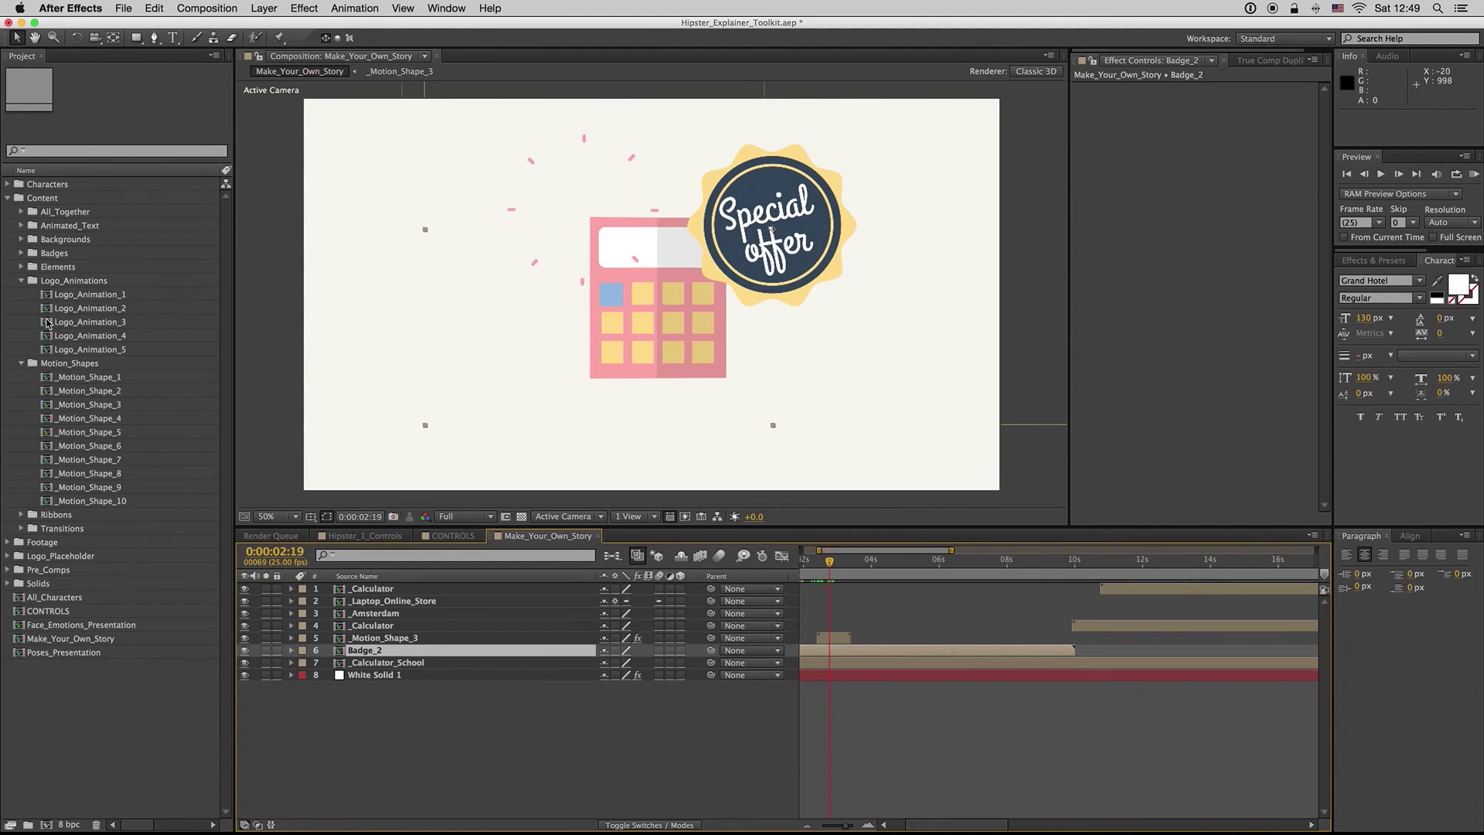
pyautogui.click(21, 281)
pyautogui.click(21, 294)
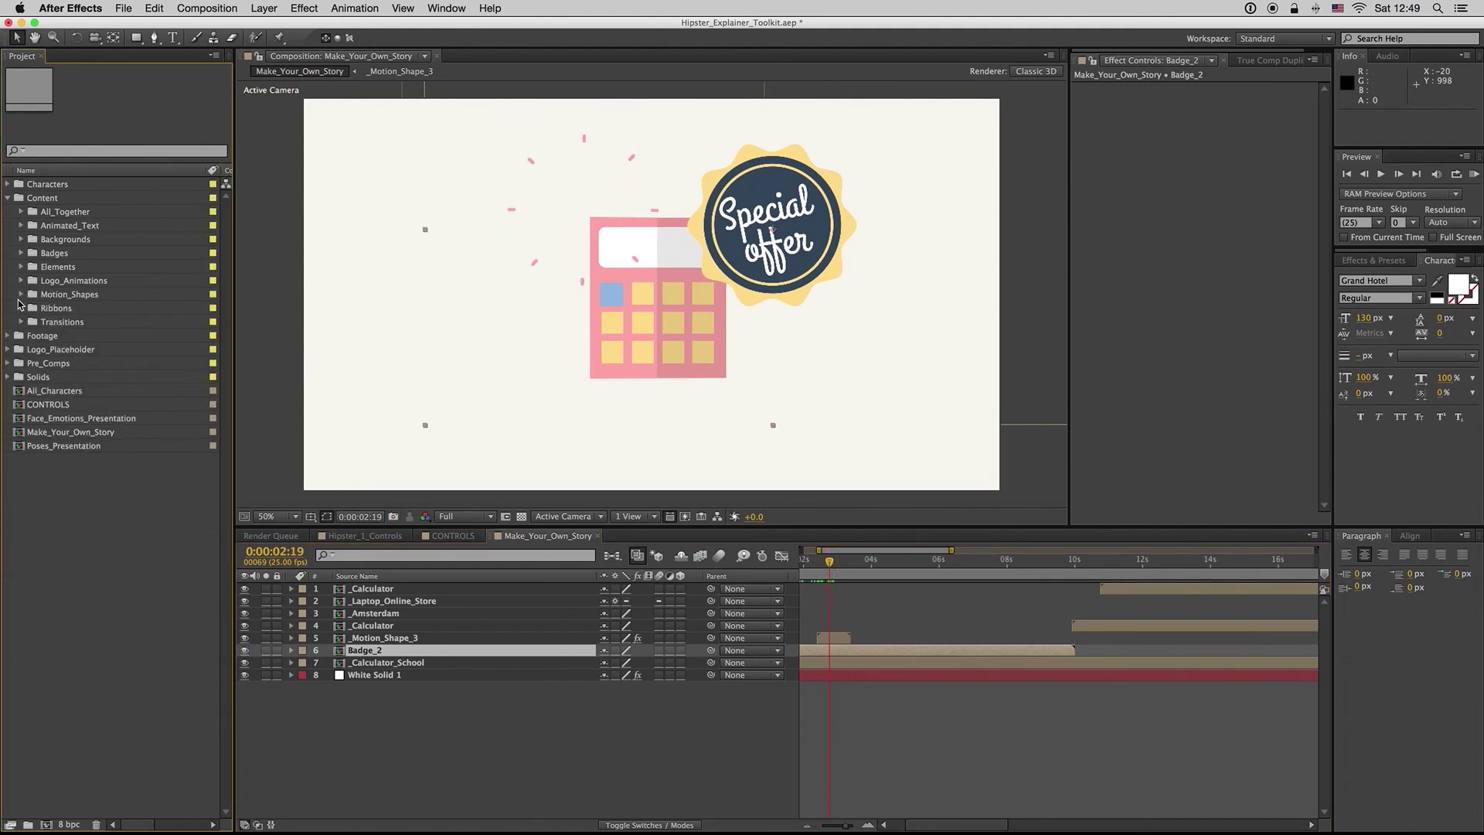
pyautogui.click(22, 308)
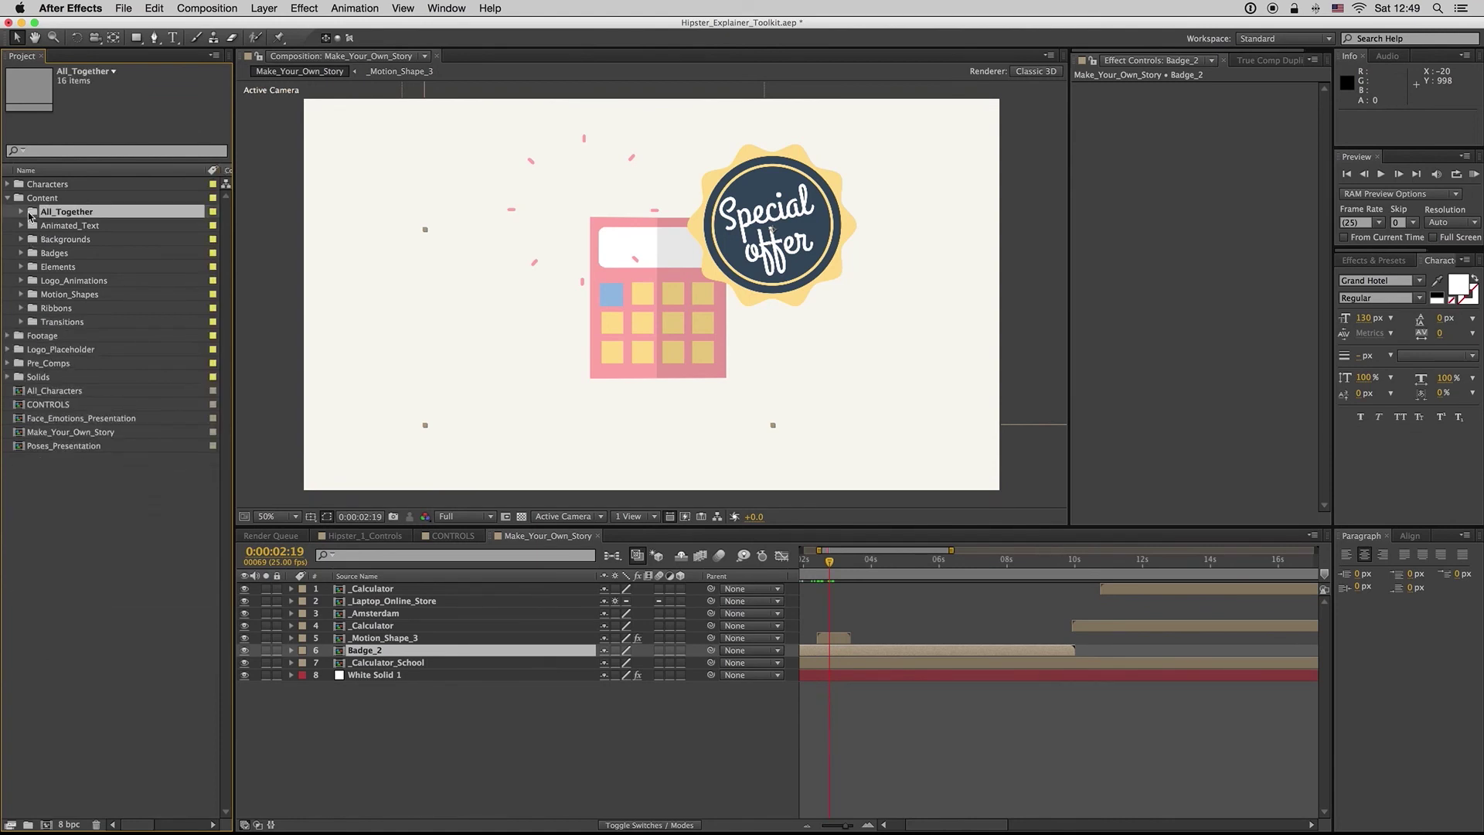
pyautogui.click(22, 211)
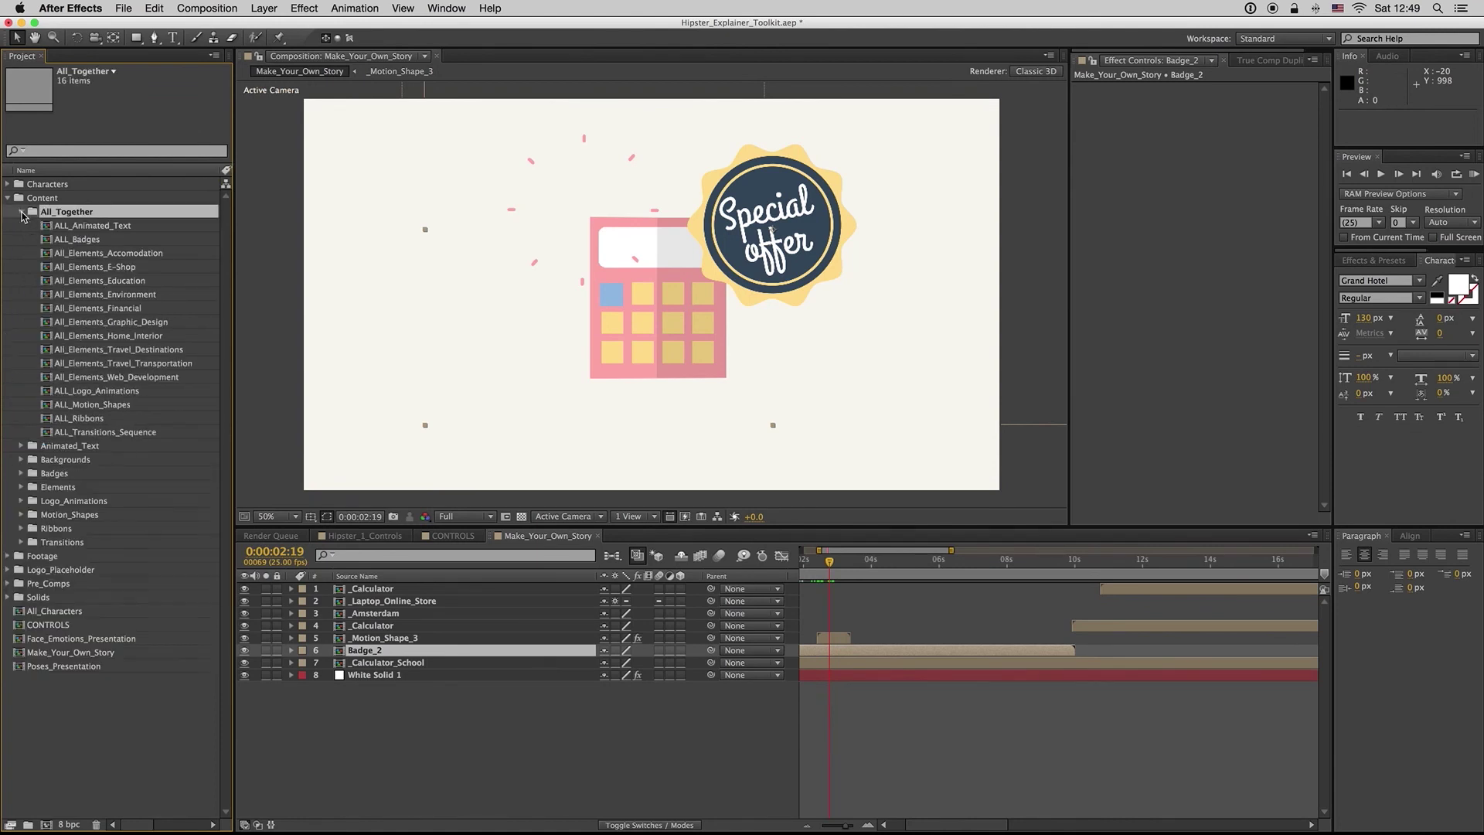
pyautogui.doubleClick(81, 418)
pyautogui.moveTo(863, 558); pyautogui.dragTo(895, 562)
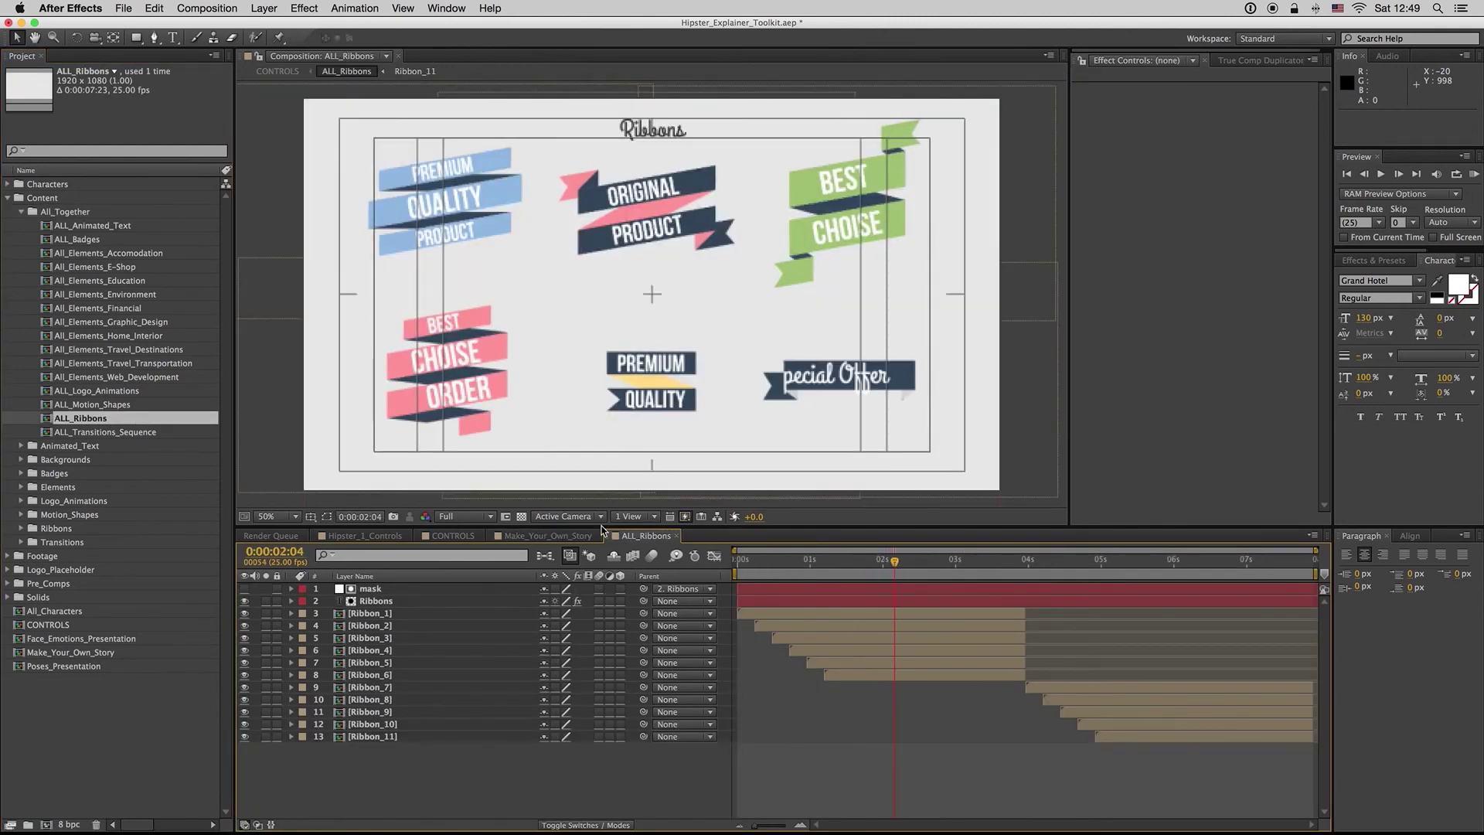
# - Open the ALL_Animated_Text comp and hide the Mode/TrkMat timeline columns
pyautogui.doubleClick(90, 225)
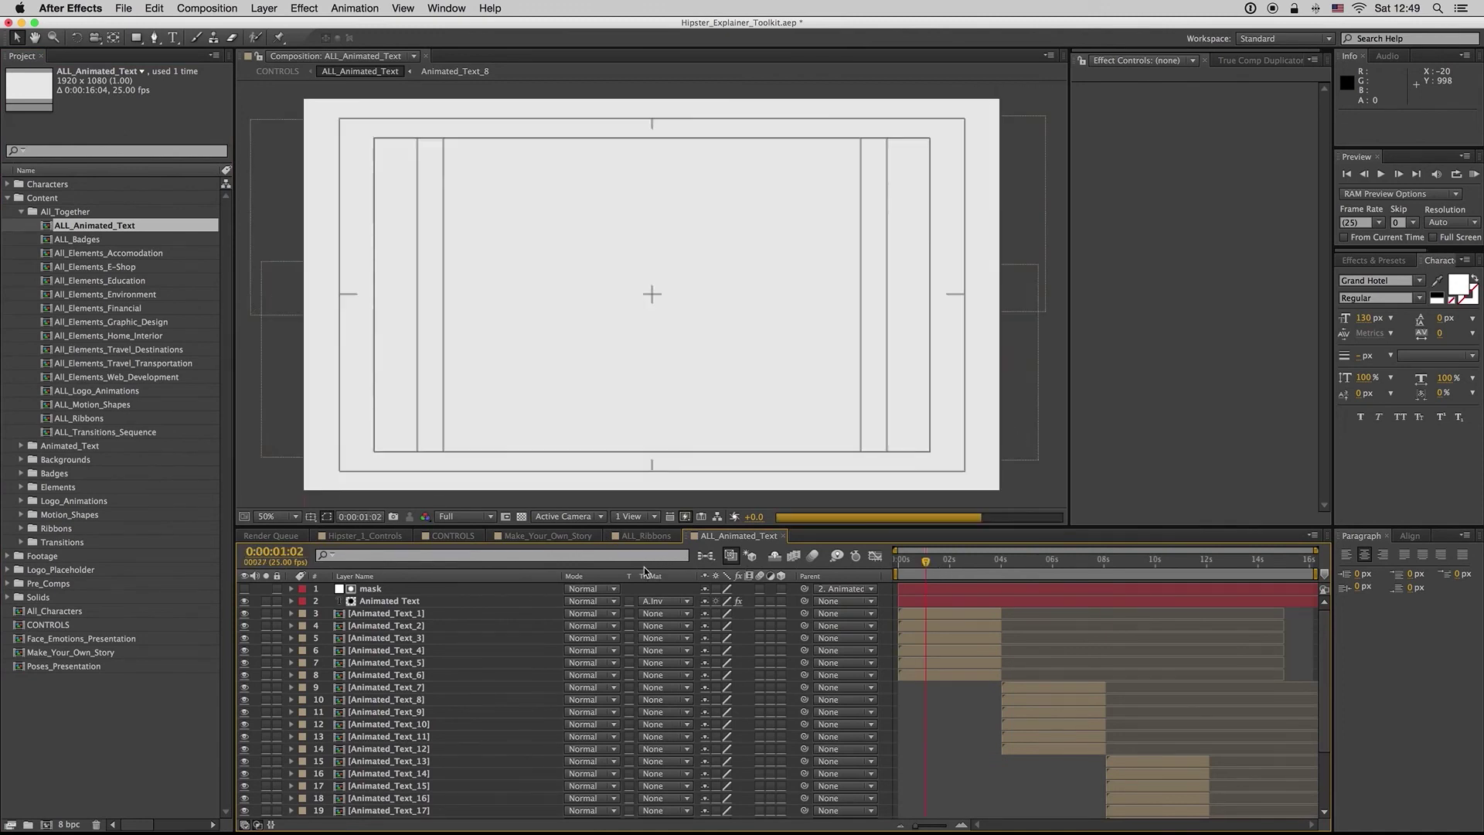
pyautogui.rightClick(644, 572)
pyautogui.click(665, 582)
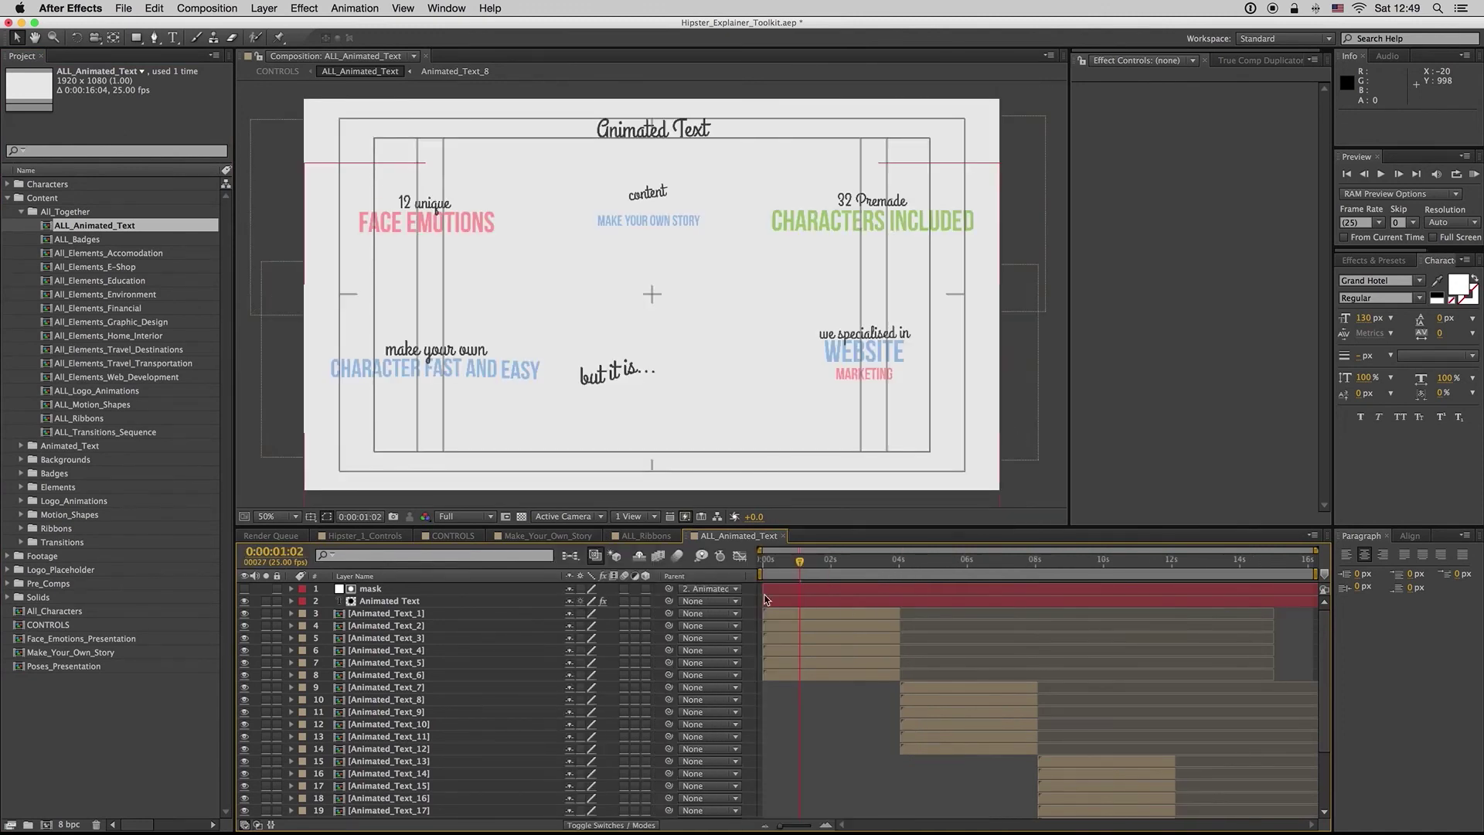
# - Open the Animated_Text_1 precomp and play the FACE EMOTIONS title from near the start
pyautogui.doubleClick(845, 621)
pyautogui.moveTo(957, 563); pyautogui.dragTo(904, 565)
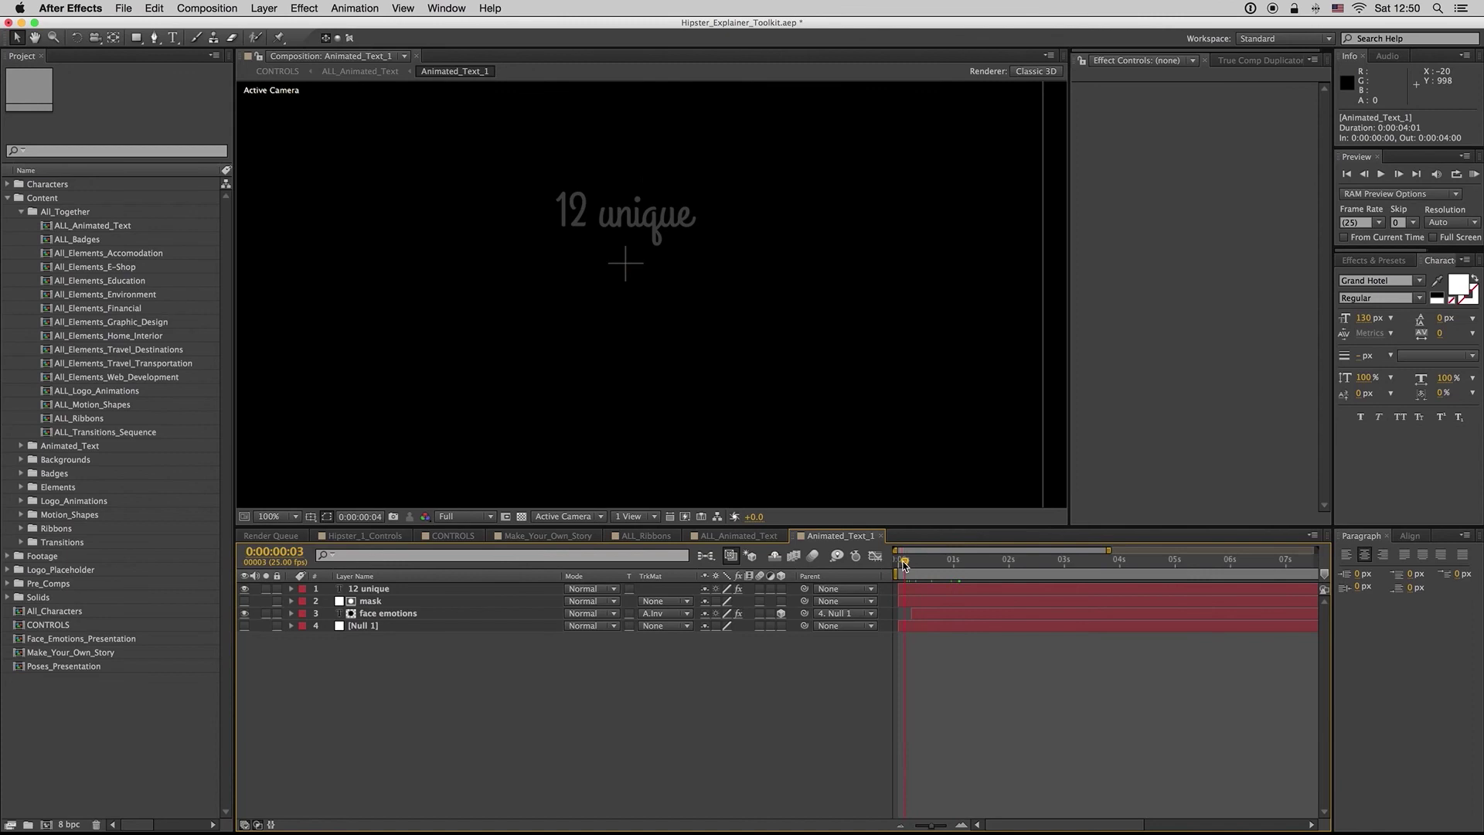
pyautogui.press('space')
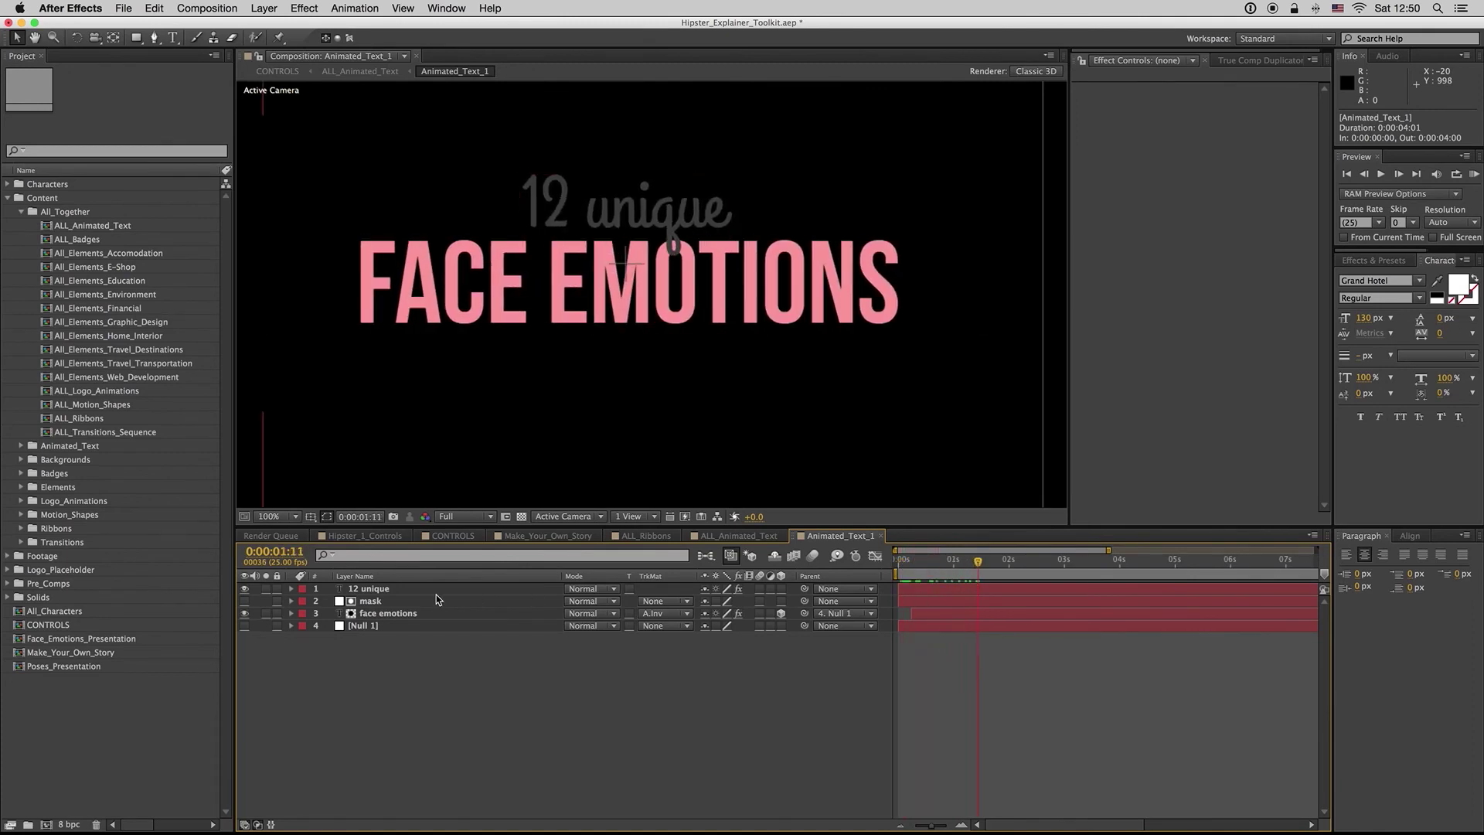
# - Inspect the '12 unique' and FACE EMOTIONS text layers, then close Animated_Text_1
pyautogui.doubleClick(369, 588)
pyautogui.click(425, 653)
pyautogui.click(388, 615)
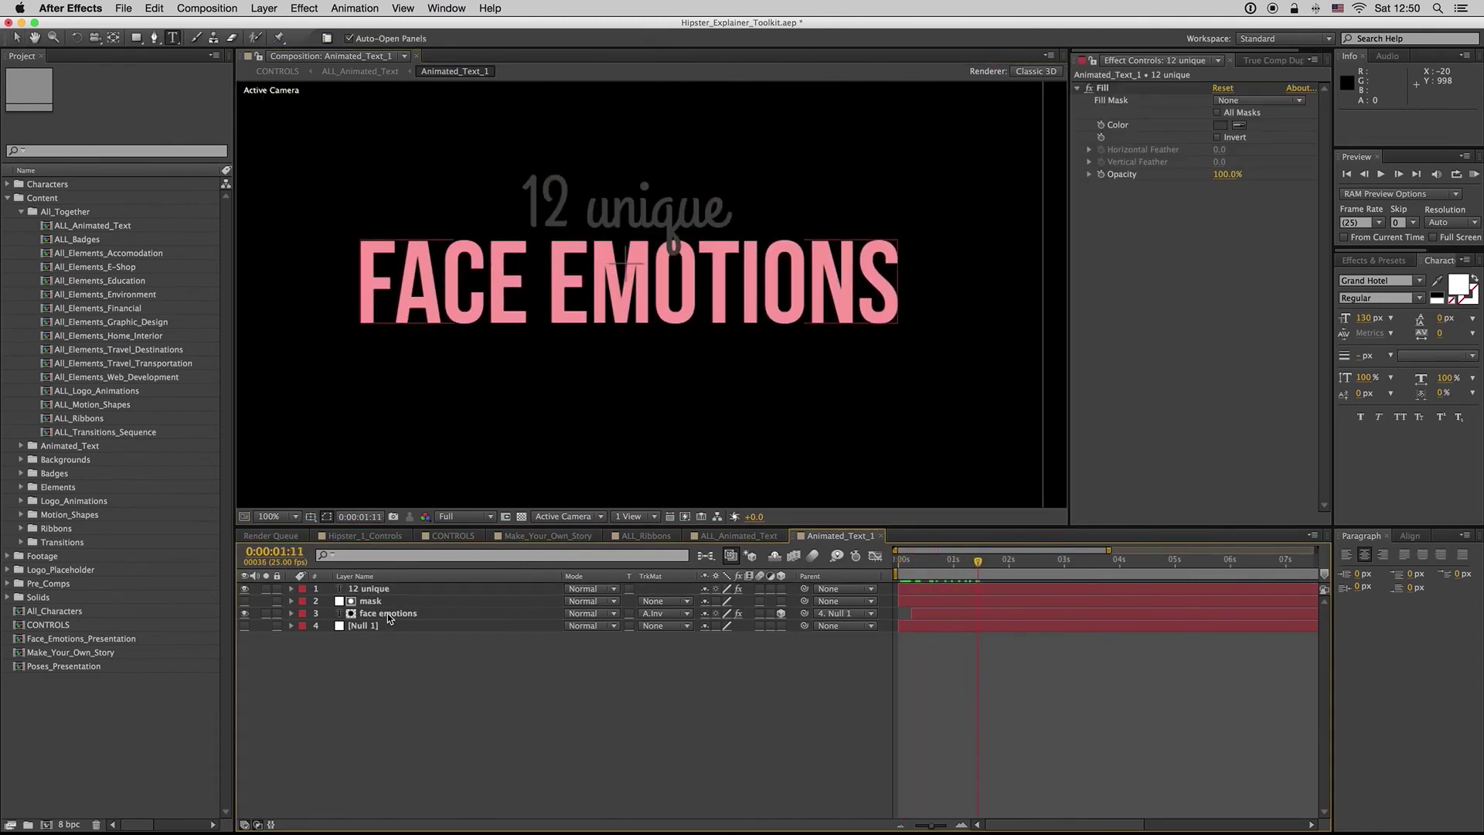
pyautogui.click(378, 591)
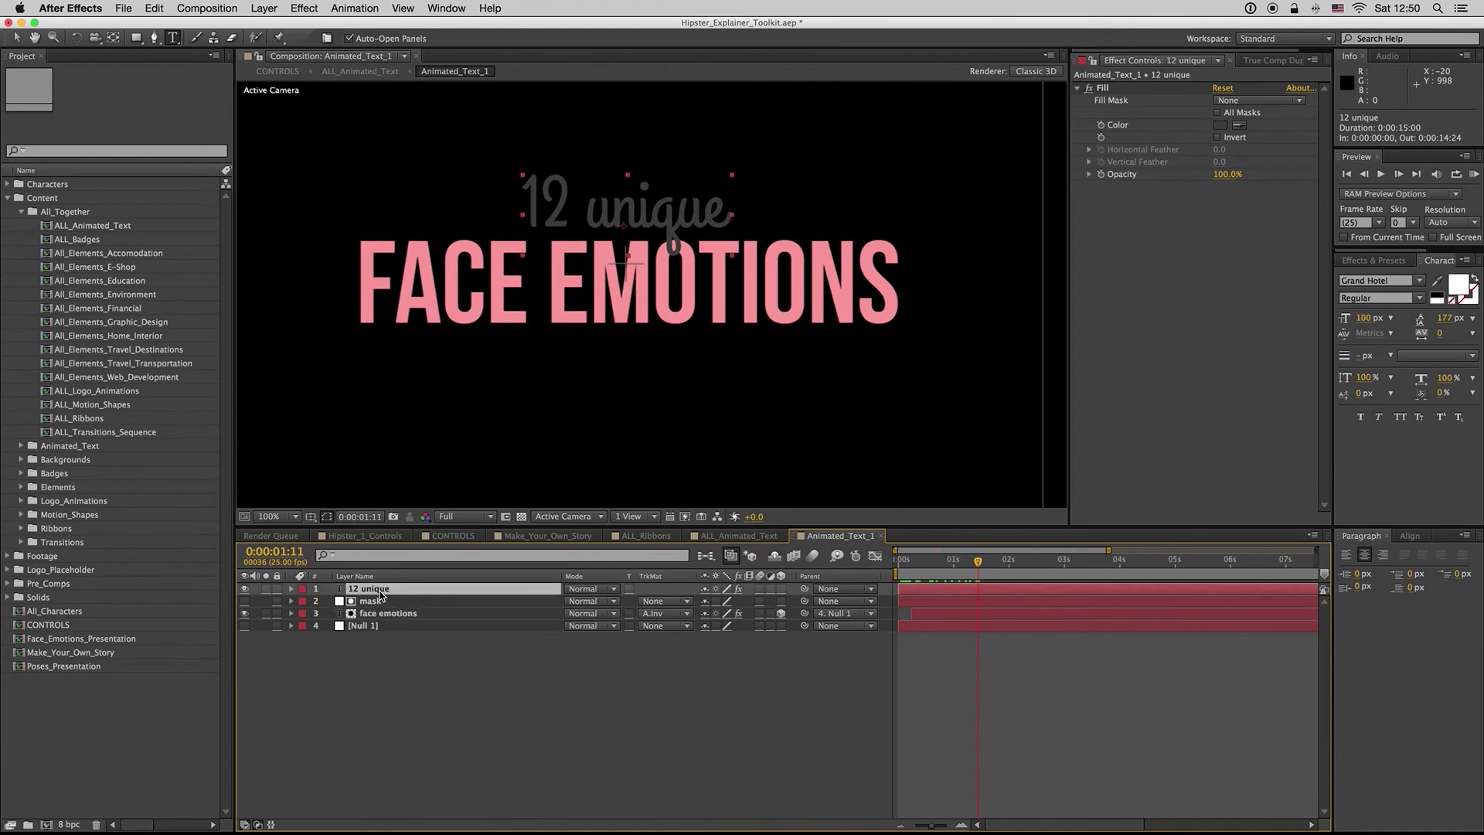
pyautogui.click(388, 613)
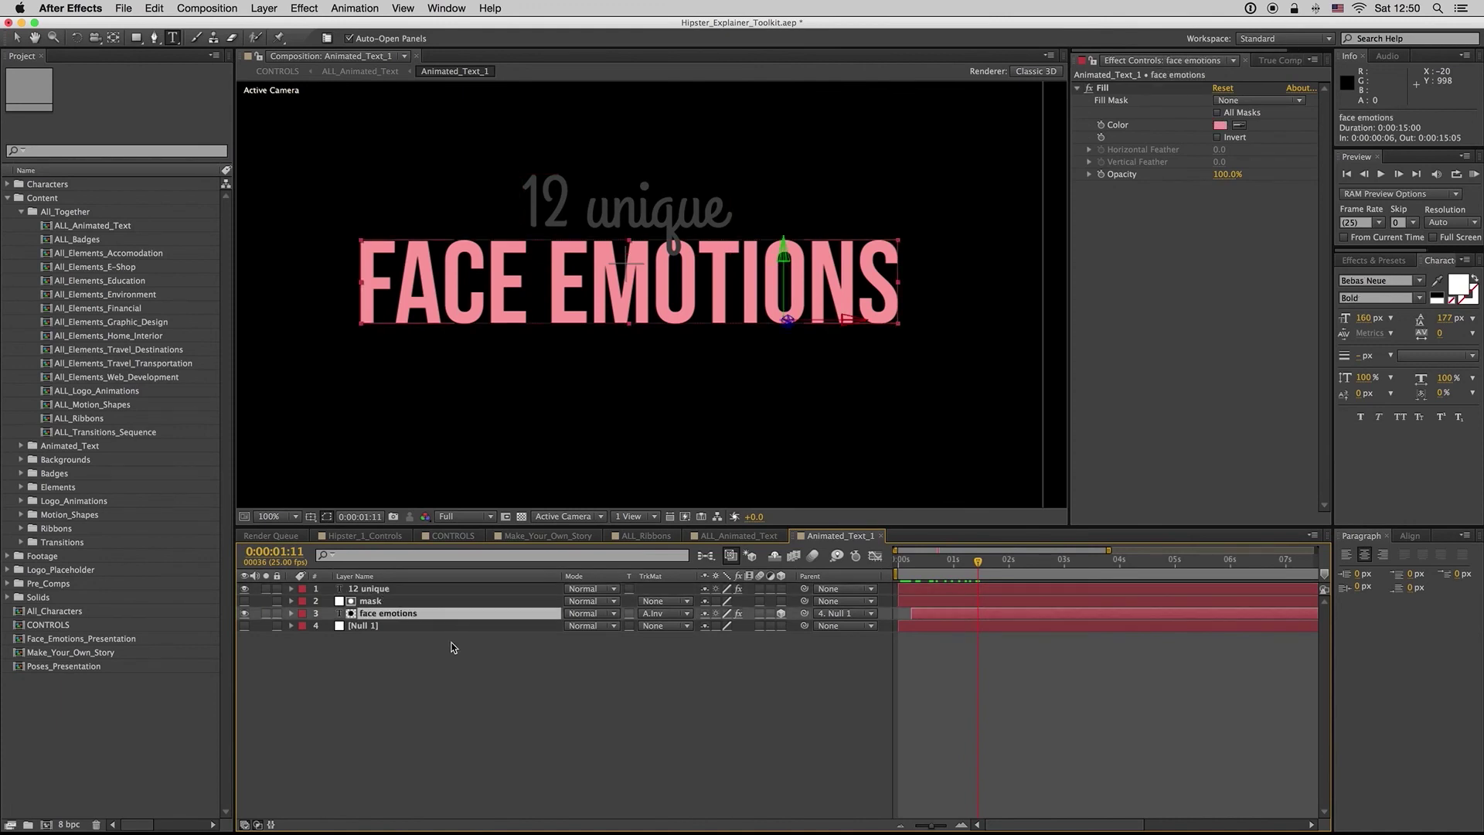
pyautogui.click(453, 647)
pyautogui.click(379, 614)
pyautogui.click(911, 677)
pyautogui.click(943, 616)
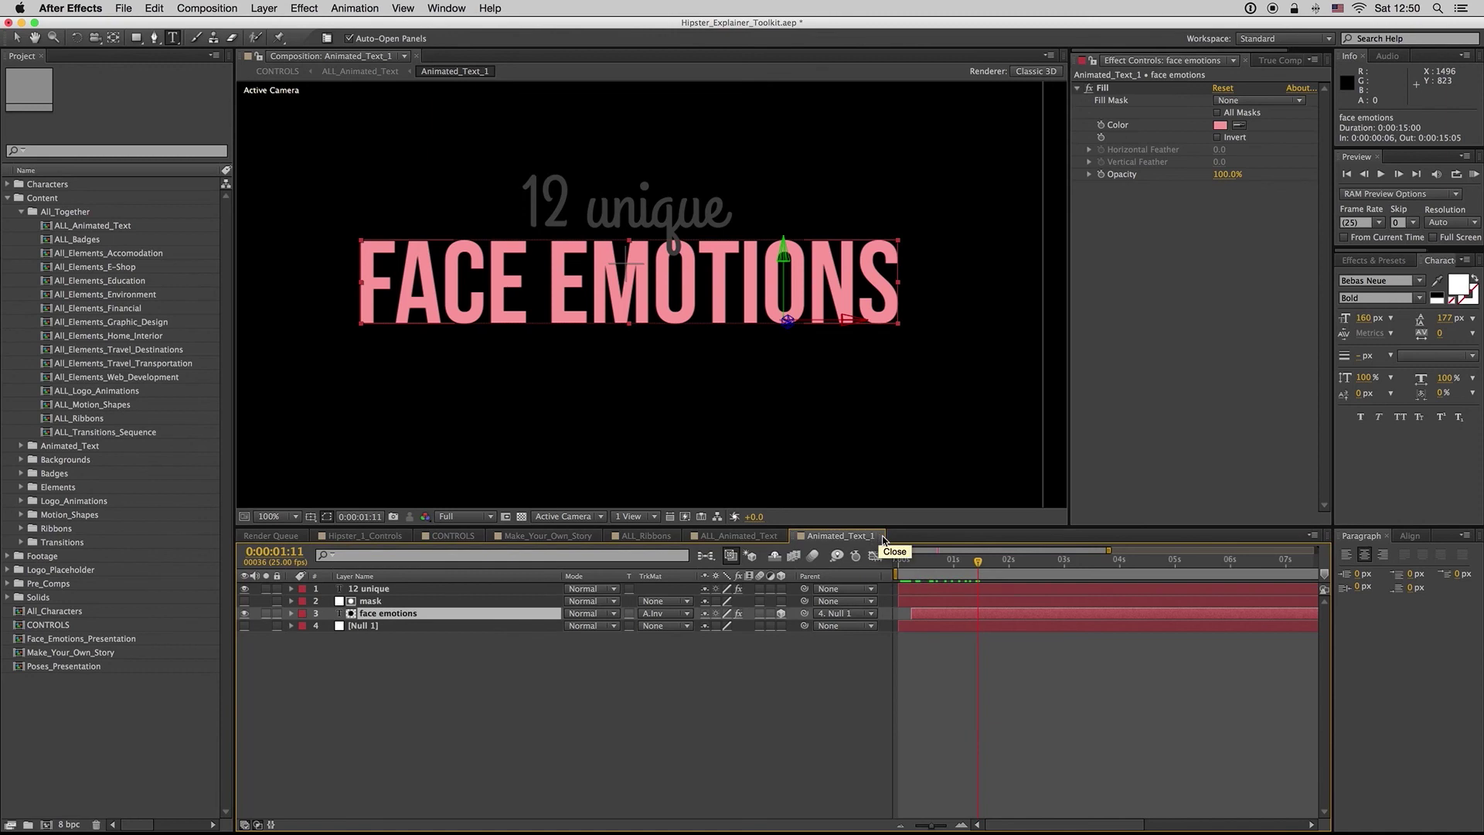
pyautogui.click(882, 537)
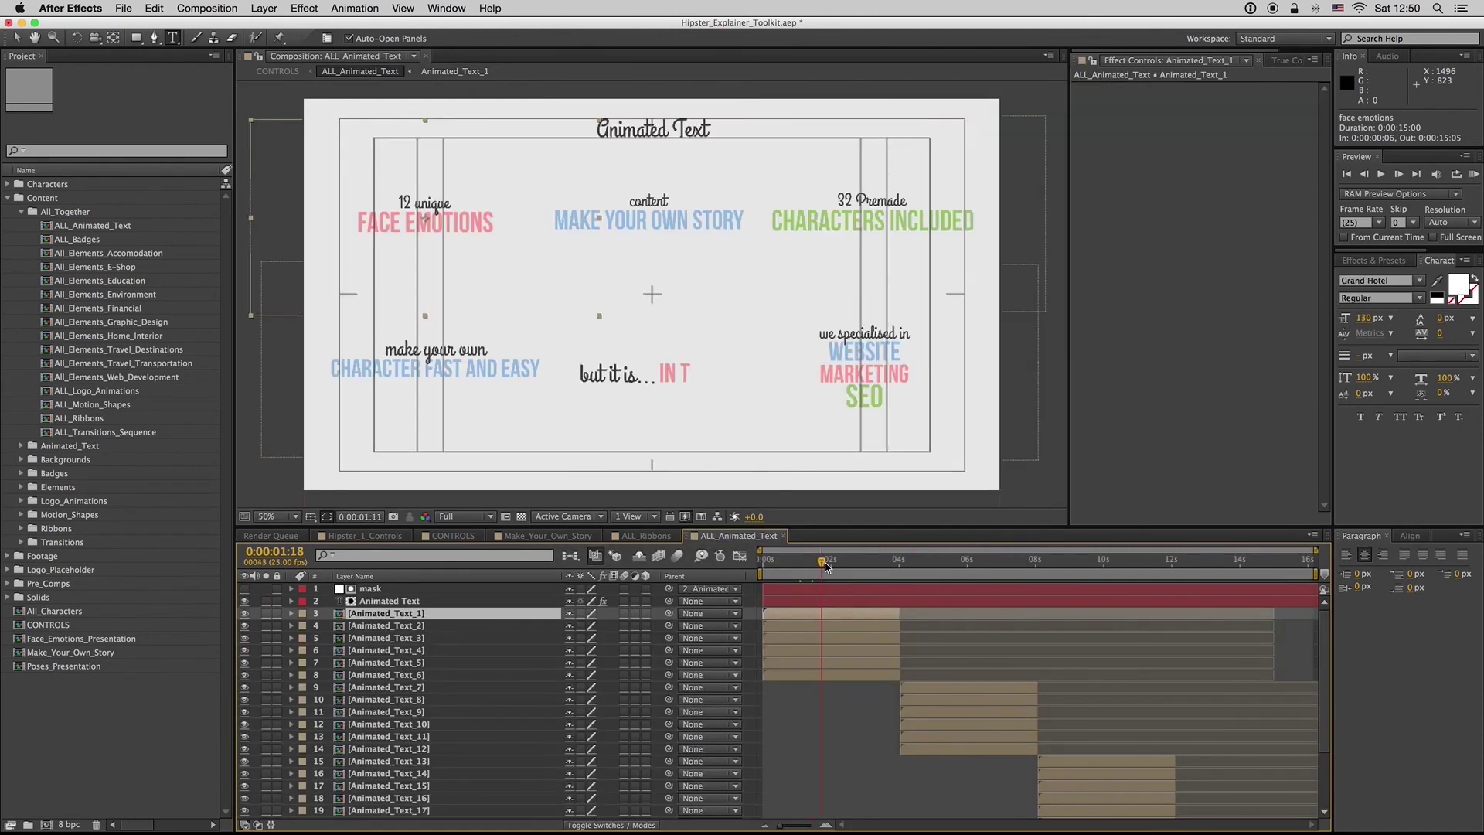
# - Close the ALL_Animated_Text and ALL_Ribbons comps and switch to the CONTROLS comp
pyautogui.click(784, 535)
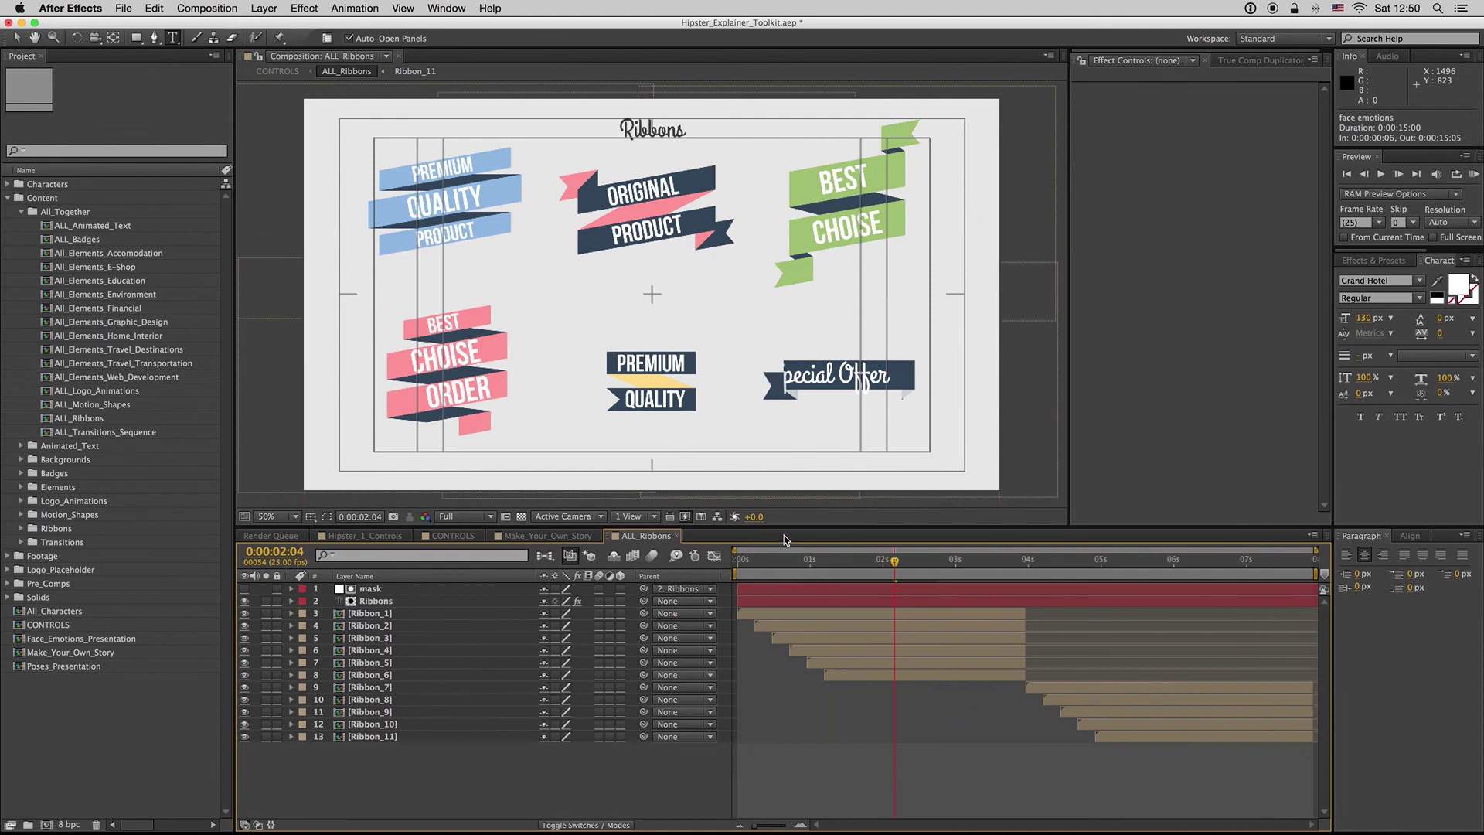
pyautogui.click(679, 536)
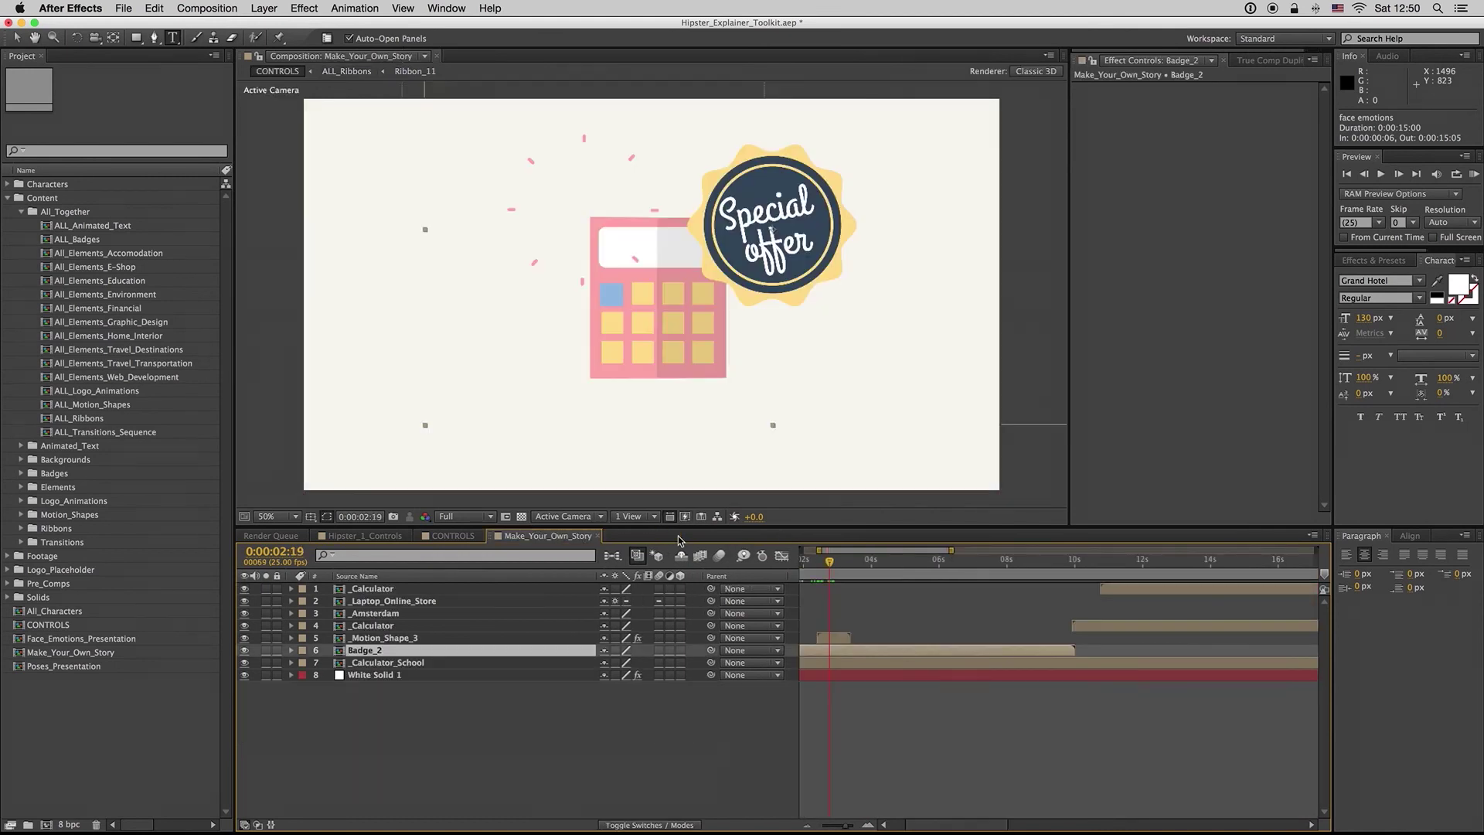
pyautogui.click(454, 536)
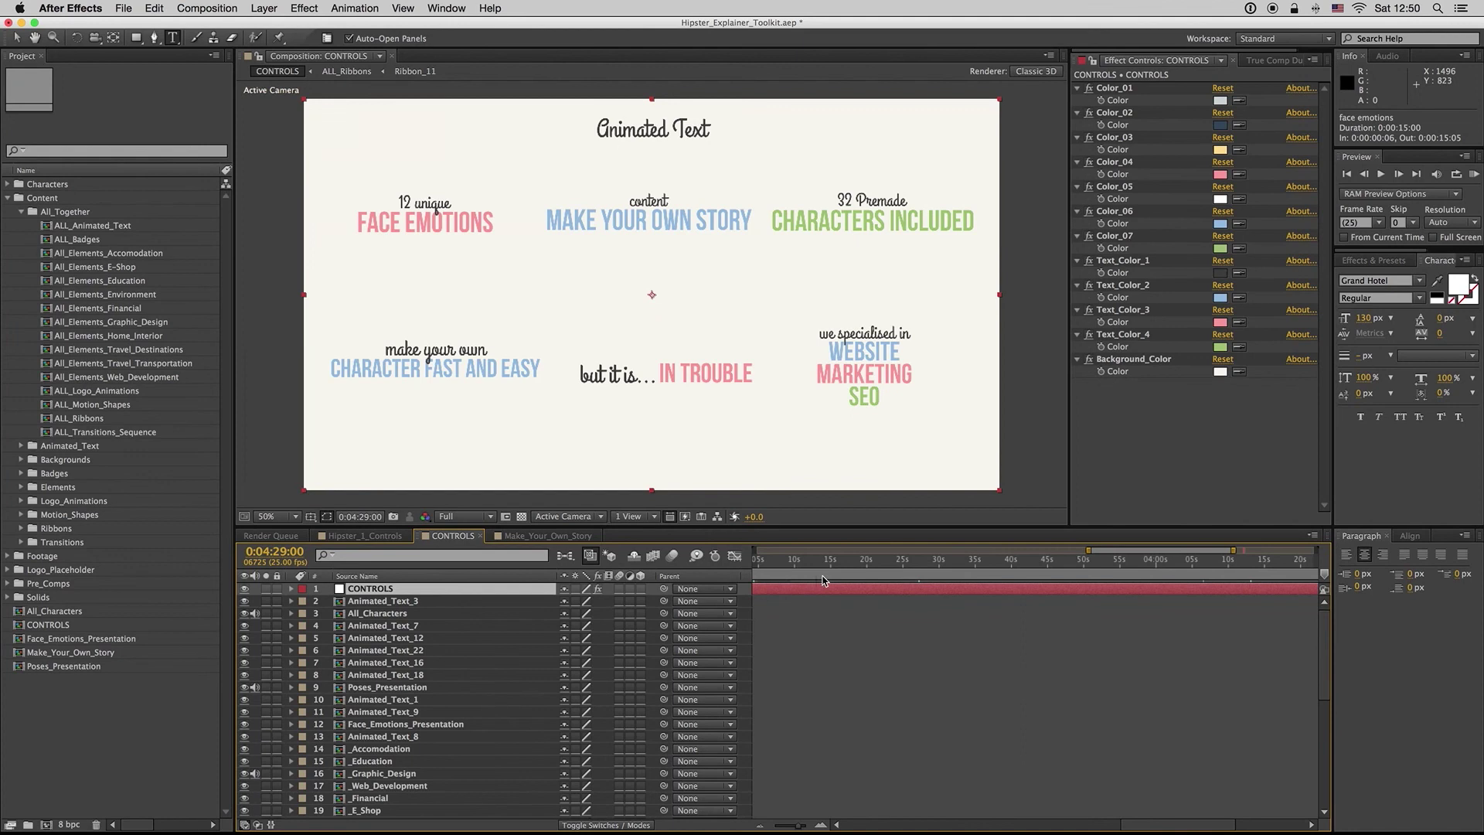